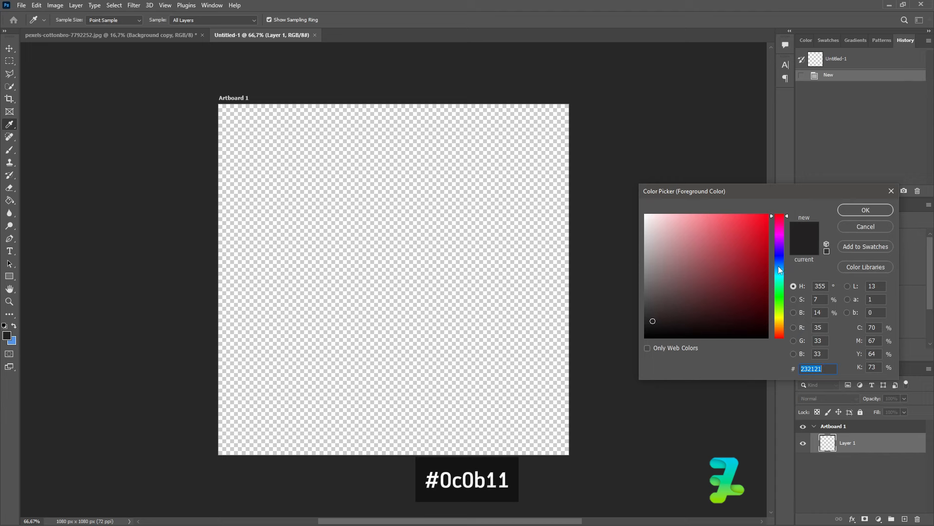
# Set the foreground colour to #0c0b11 and fill Layer 1 with it using the Paint Bucket
pyautogui.click(779, 253)
pyautogui.click(738, 325)
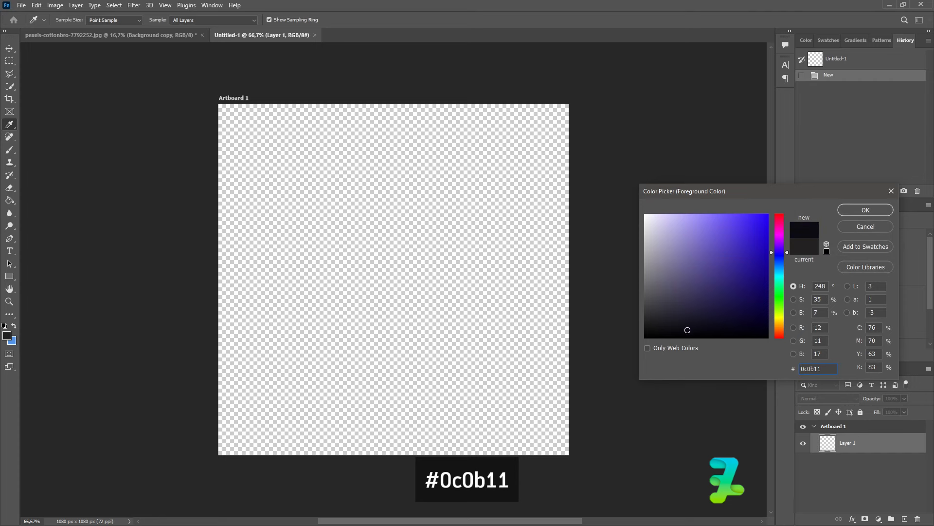
pyautogui.click(865, 209)
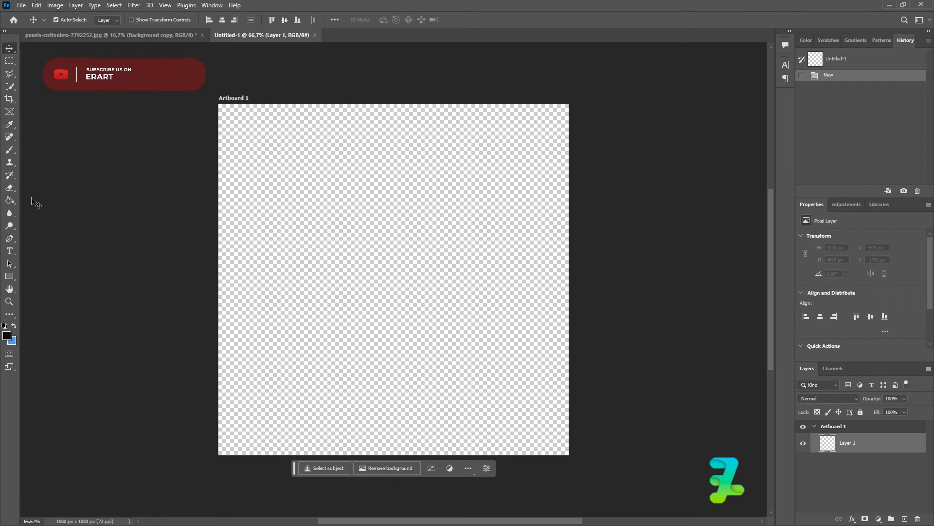
pyautogui.click(9, 200)
pyautogui.click(382, 238)
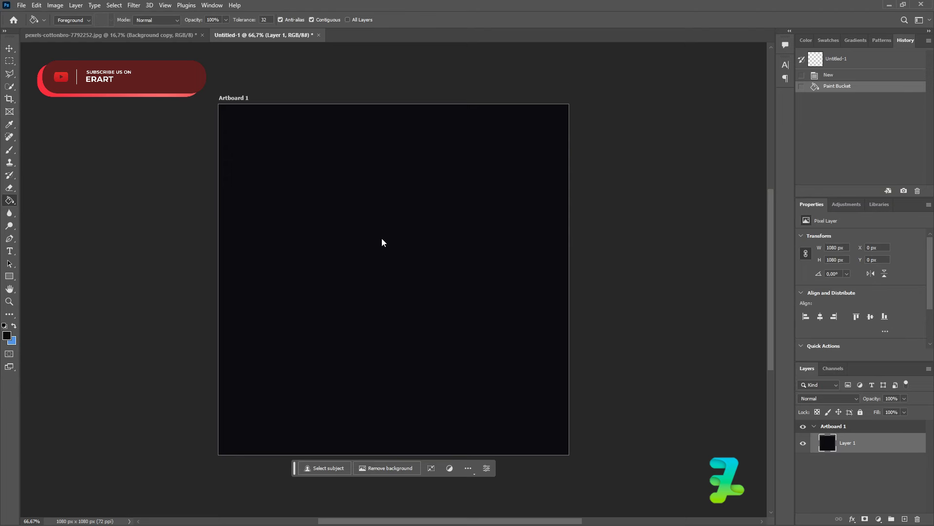
# Set the foreground colour to white (#ffffff) and add a new layer above the dark background
pyautogui.click(8, 336)
pyautogui.write('ffffff')
pyautogui.click(866, 210)
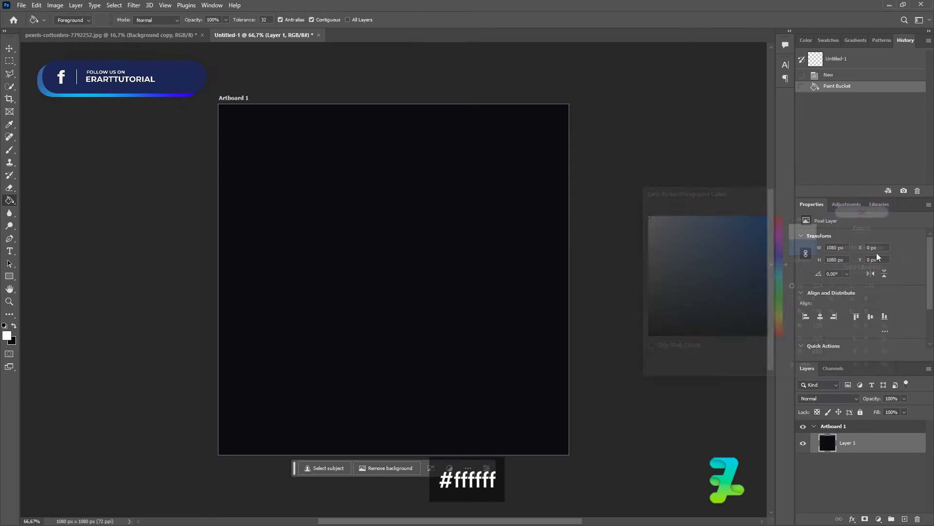
pyautogui.click(905, 518)
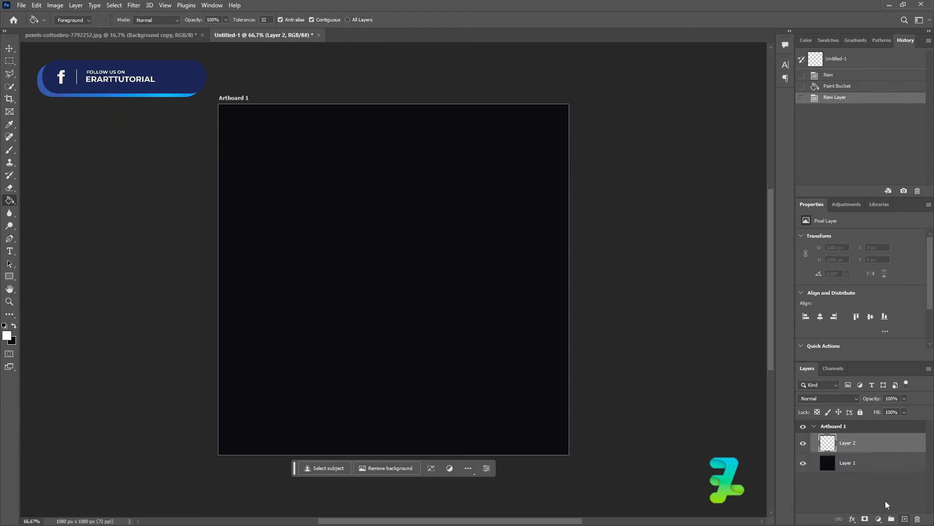
# Add a letter H in the No Continue font at 900 pt and place it in the artboard's upper-left corner, slightly cropped by the left edge
pyautogui.click(9, 251)
pyautogui.click(364, 202)
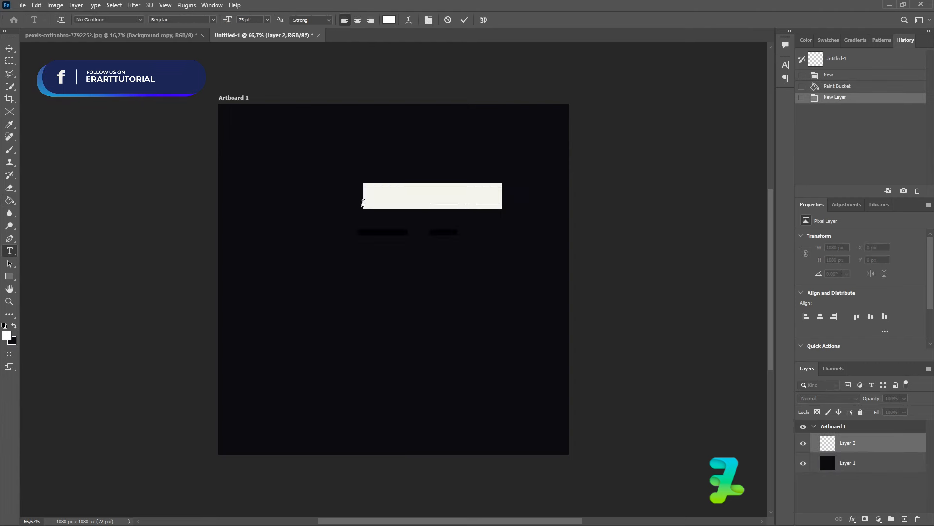
pyautogui.click(245, 20)
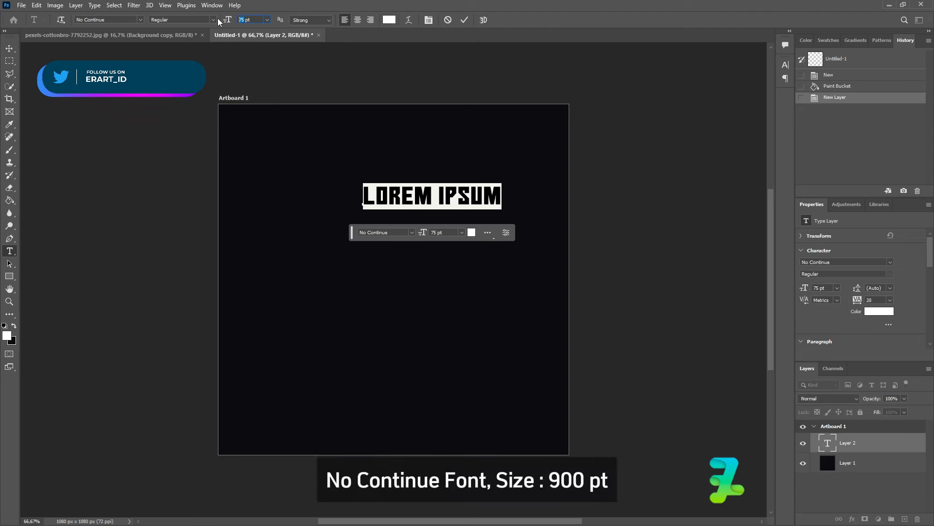
pyautogui.write('900')
pyautogui.press('Return')
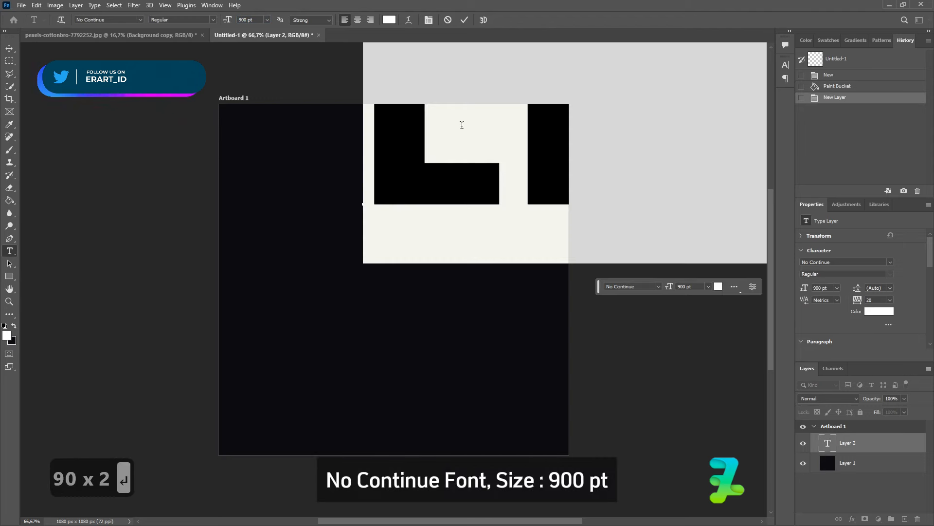
pyautogui.hotkey('ctrl', 'a')
pyautogui.write('h')
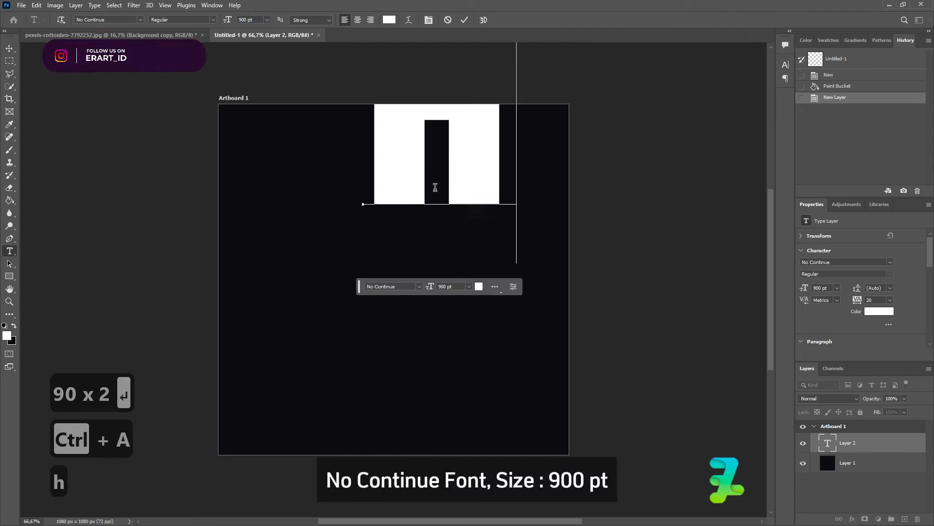
pyautogui.click(9, 48)
pyautogui.moveTo(392, 158); pyautogui.dragTo(224, 240)
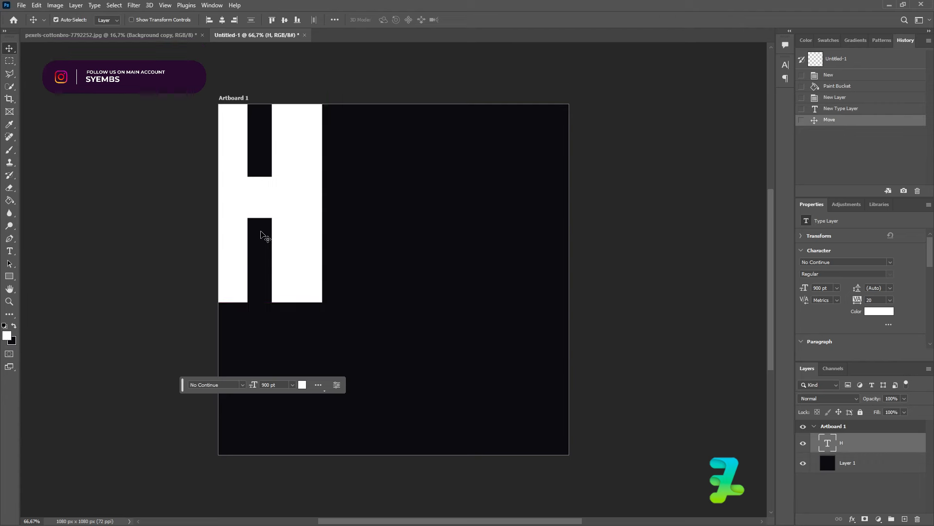
# Duplicate the H layer, change the copy's letter to A, and move it to the artboard's bottom edge
pyautogui.hotkey('ctrl', 'j')
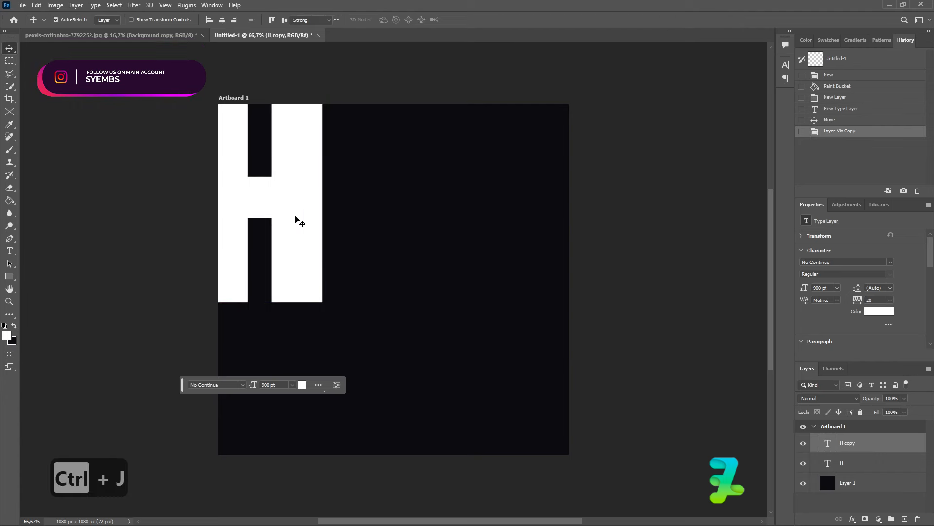
pyautogui.doubleClick(297, 217)
pyautogui.write('a')
pyautogui.click(9, 48)
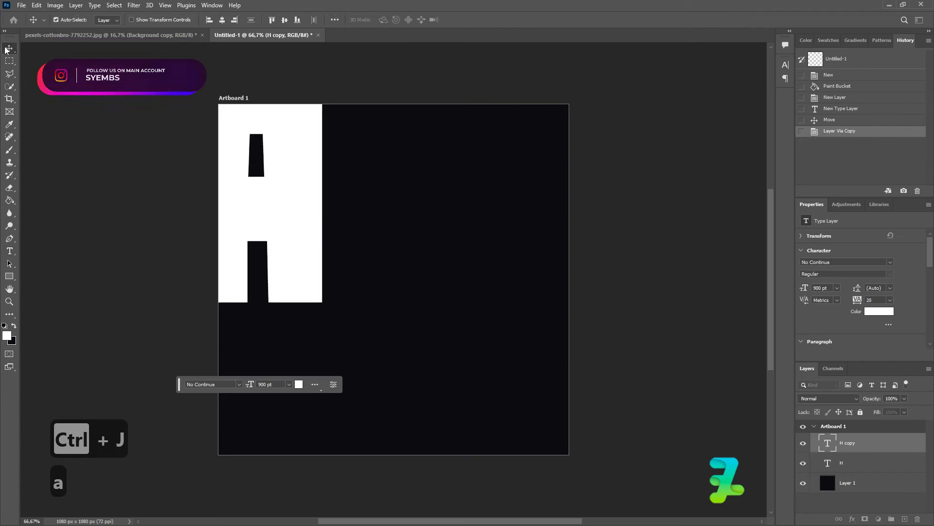
pyautogui.moveTo(295, 212); pyautogui.dragTo(372, 365)
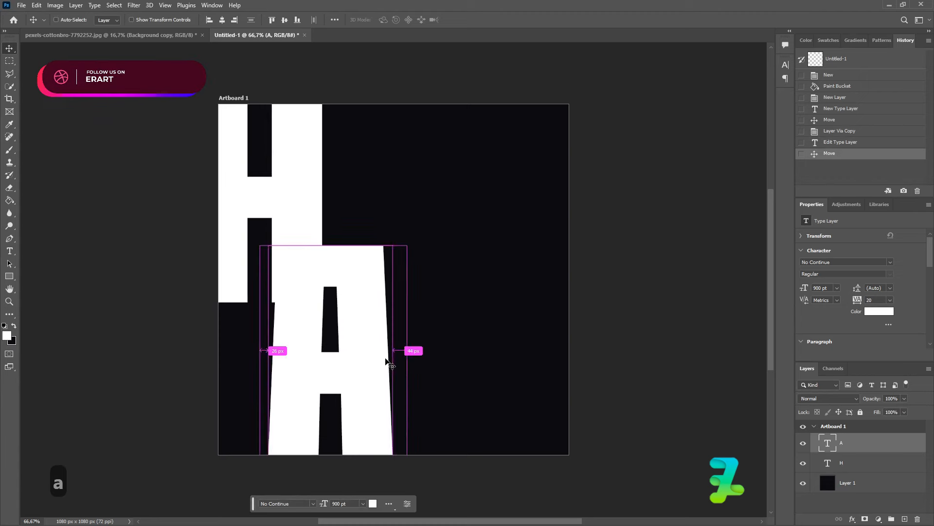
# Rotate the letter A by 90° and move it into the artboard's lower-left corner, partly cropped by the left edge
pyautogui.hotkey('ctrl', 't')
pyautogui.moveTo(417, 476); pyautogui.dragTo(215, 445)
pyautogui.moveTo(292, 309); pyautogui.dragTo(241, 358)
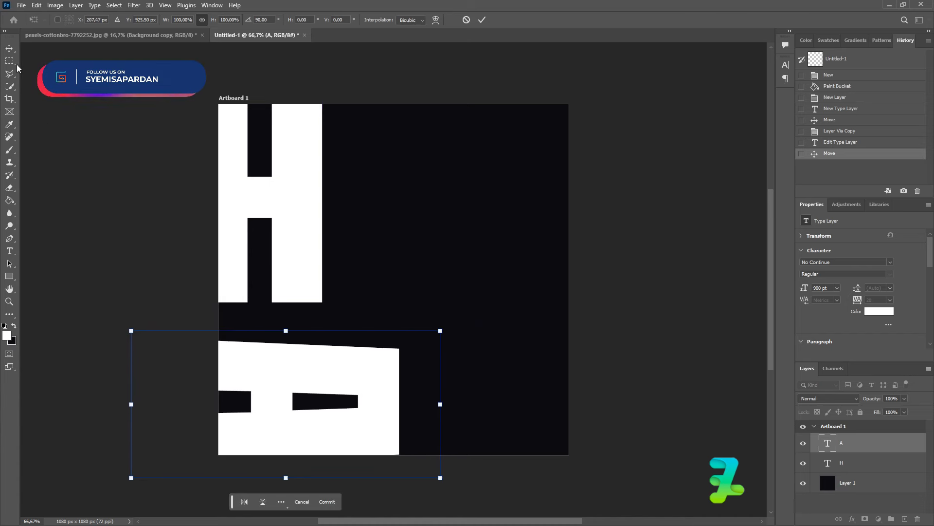
pyautogui.press('Return')
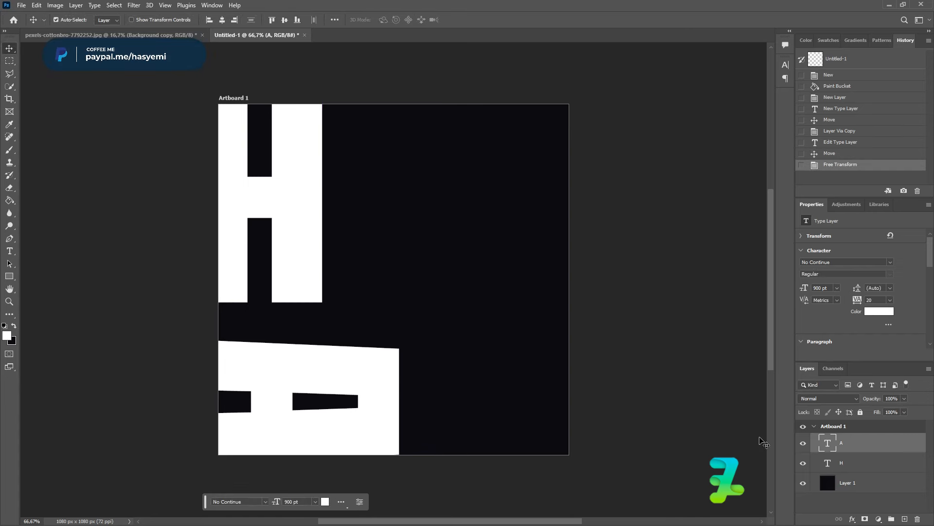
# Add a Gradient Overlay to the H layer and open its gradient for editing
pyautogui.click(894, 464)
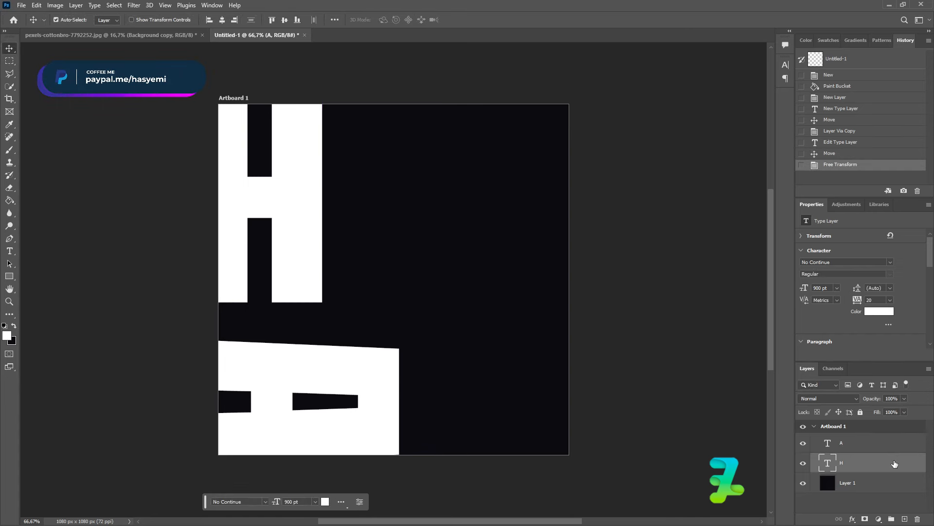
pyautogui.doubleClick(894, 464)
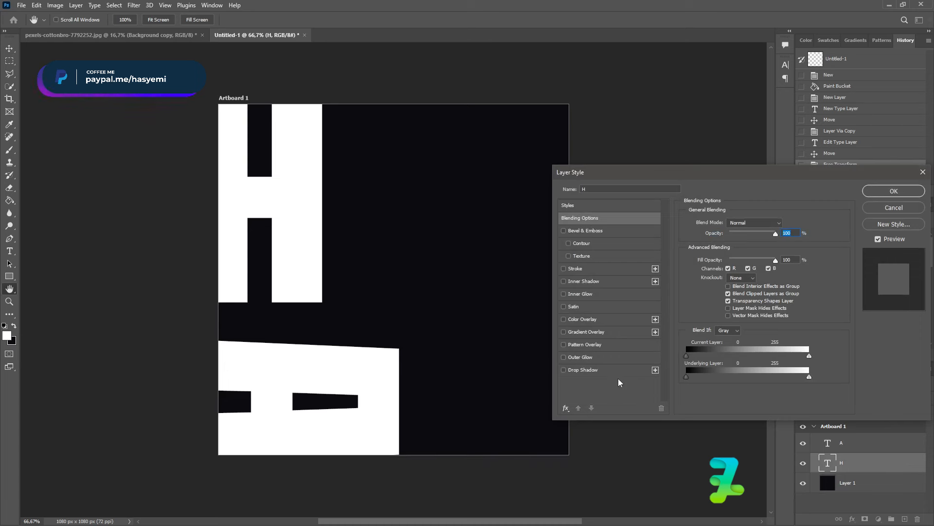
pyautogui.click(563, 332)
pyautogui.click(576, 334)
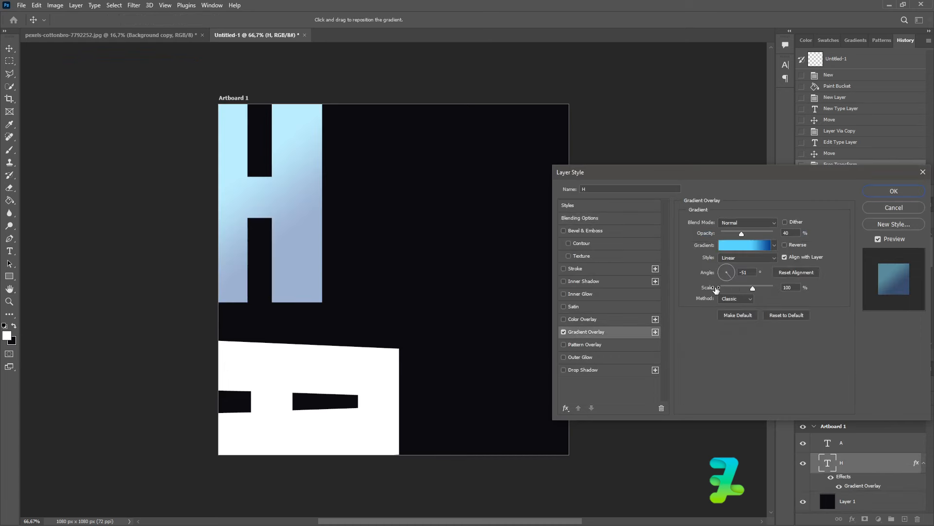
pyautogui.click(744, 244)
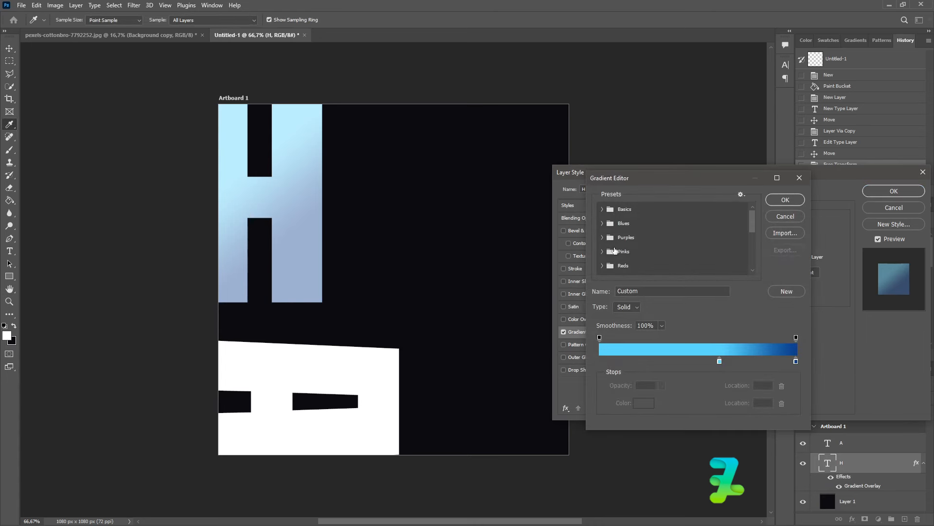
# Try presets from the Reds group on the overlay, including Red_01 and Red_07
pyautogui.click(603, 265)
pyautogui.click(630, 256)
pyautogui.click(661, 256)
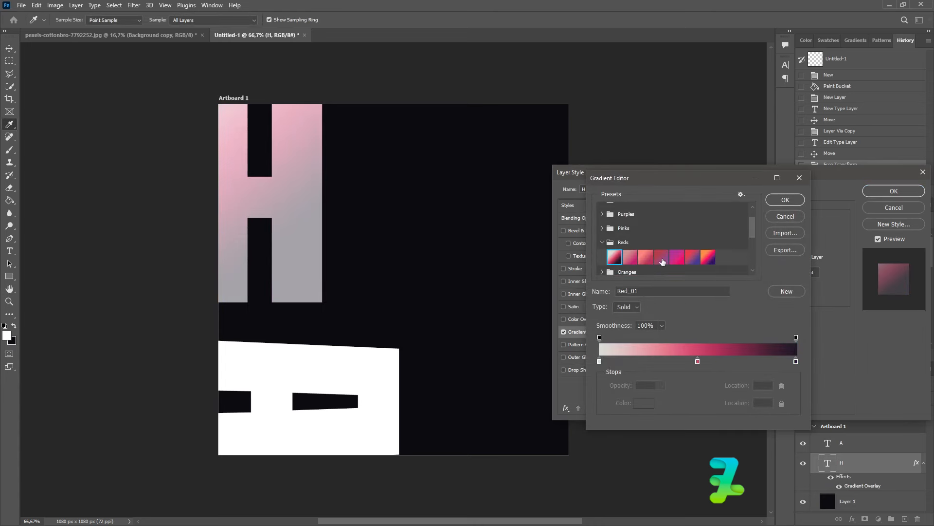
pyautogui.click(708, 257)
pyautogui.scroll(-2, 709, 254)
pyautogui.scroll(1, 710, 253)
pyautogui.click(602, 227)
# Apply the Orange_10 preset from the Oranges group as the overlay's gradient
pyautogui.click(602, 241)
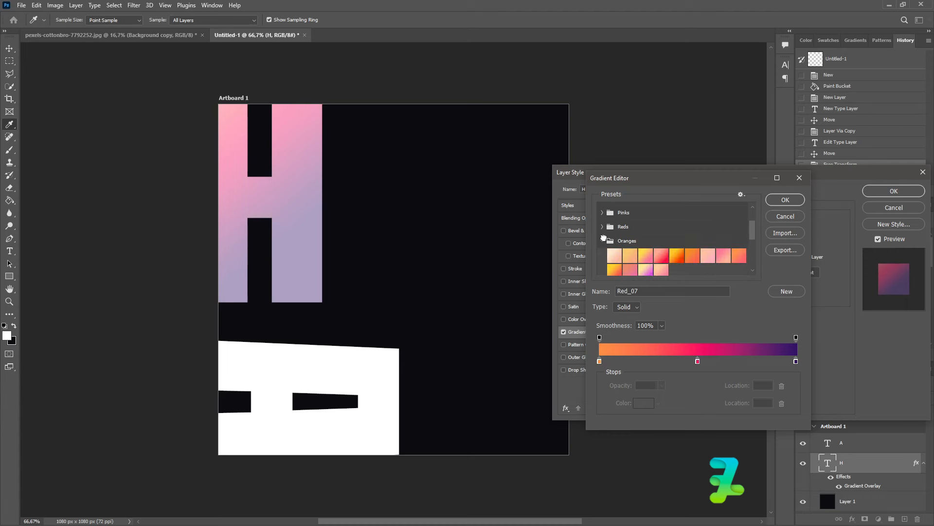
pyautogui.click(676, 255)
pyautogui.scroll(-1, 677, 256)
pyautogui.click(612, 263)
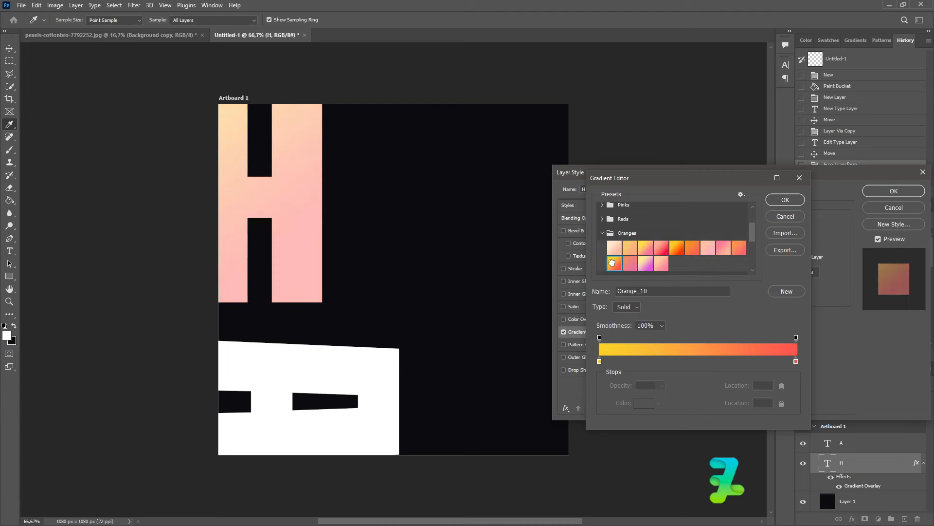
pyautogui.click(640, 314)
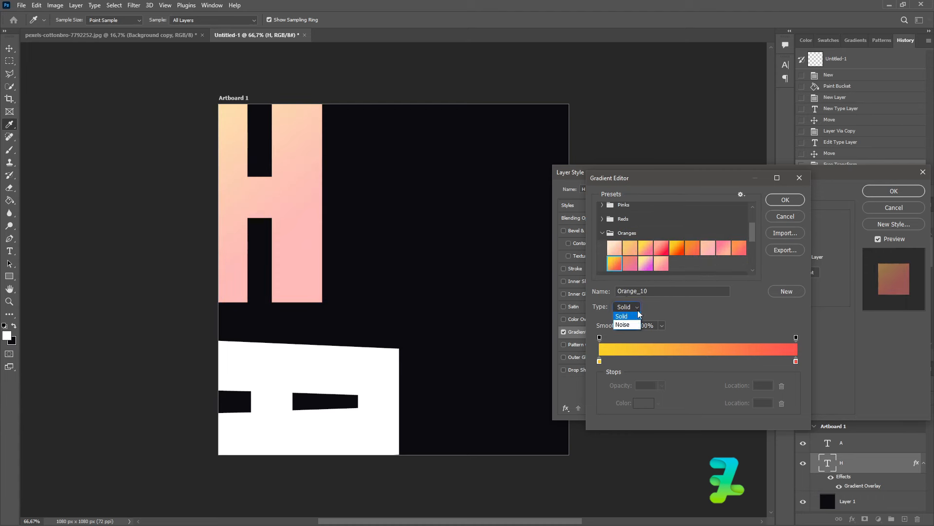
pyautogui.click(640, 314)
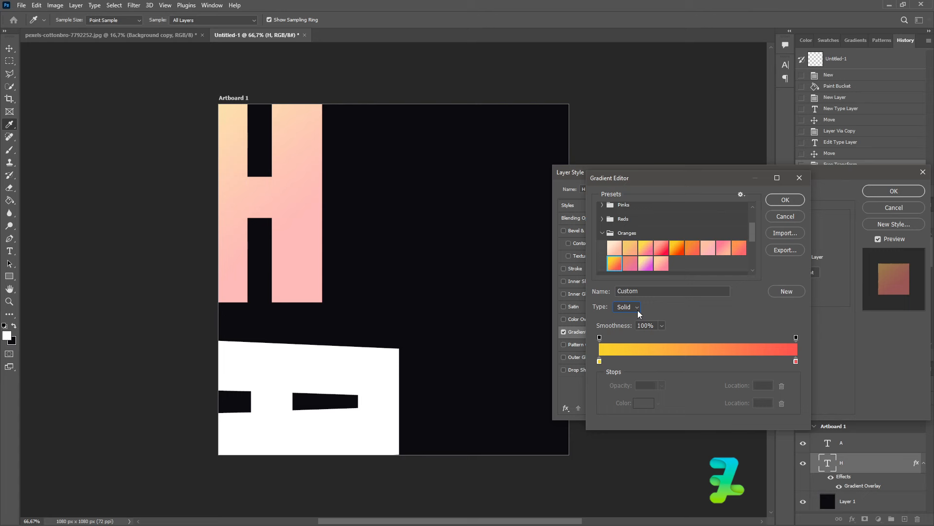
pyautogui.click(792, 201)
# Set the Gradient Overlay's opacity to 100%, keeping the Linear style
pyautogui.click(764, 261)
pyautogui.click(763, 264)
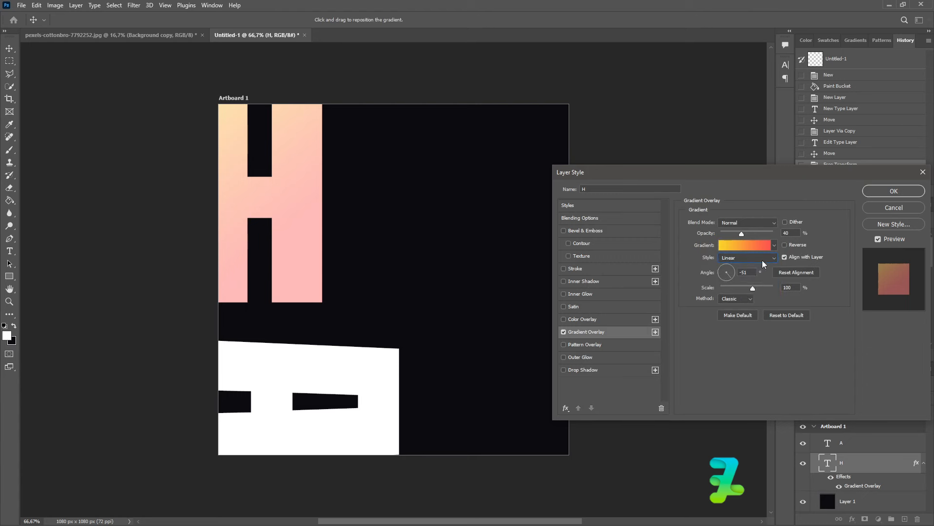
pyautogui.moveTo(743, 234); pyautogui.dragTo(782, 237)
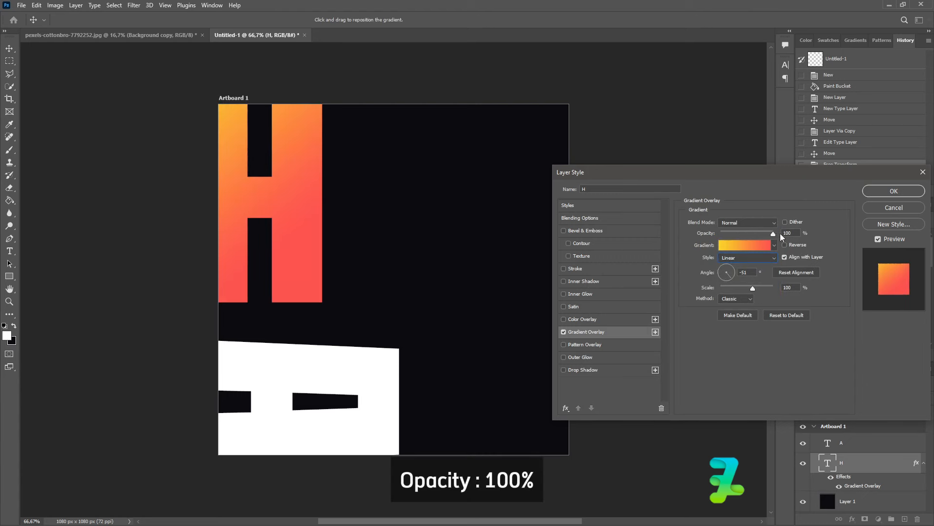
pyautogui.click(759, 248)
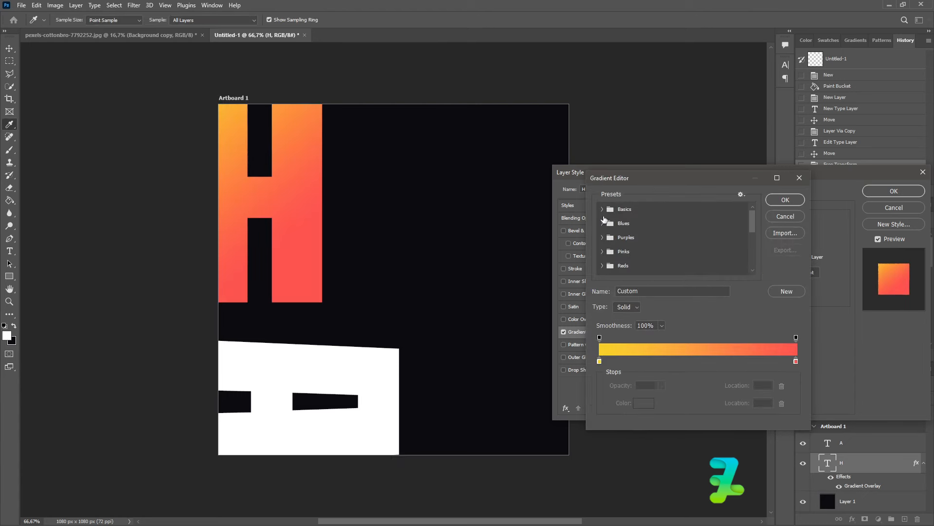
pyautogui.click(604, 222)
pyautogui.click(604, 223)
pyautogui.click(603, 237)
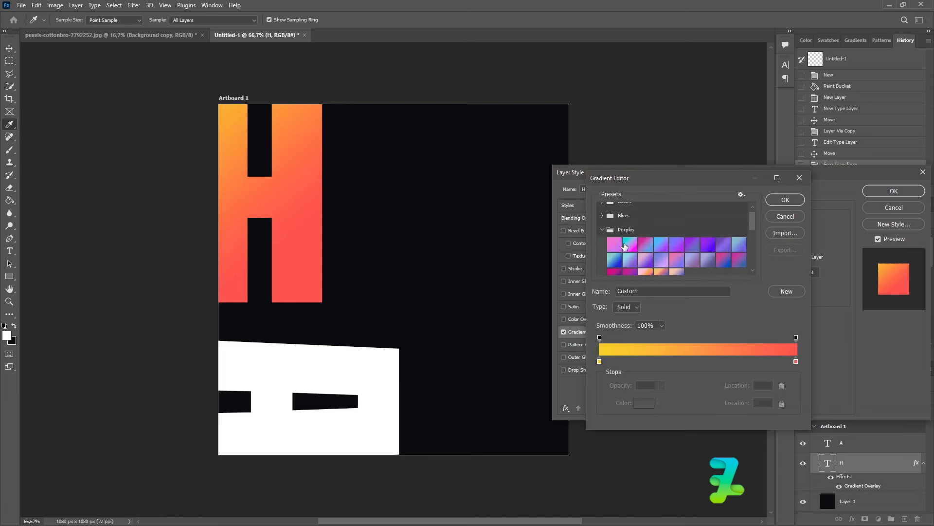
pyautogui.click(646, 271)
pyautogui.click(661, 271)
pyautogui.click(648, 271)
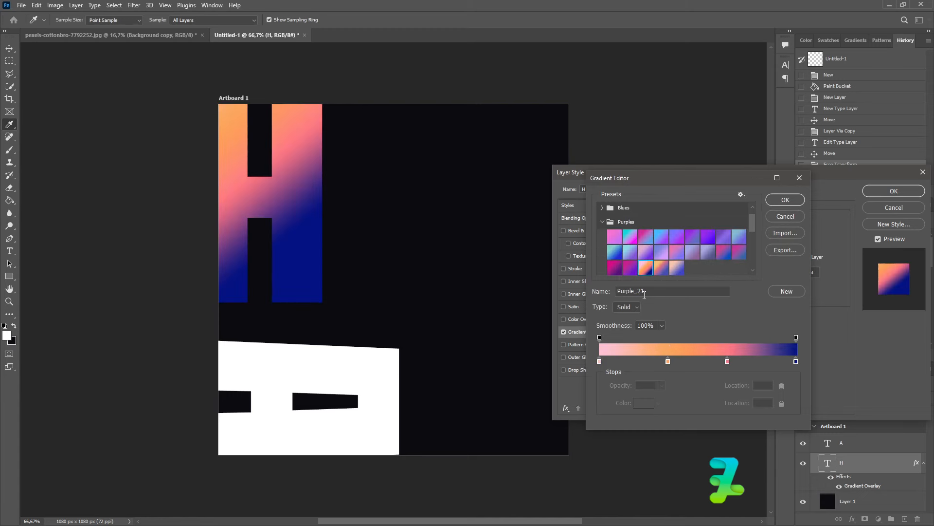
pyautogui.moveTo(727, 362); pyautogui.dragTo(755, 361)
pyautogui.moveTo(668, 361); pyautogui.dragTo(710, 361)
pyautogui.click(774, 362)
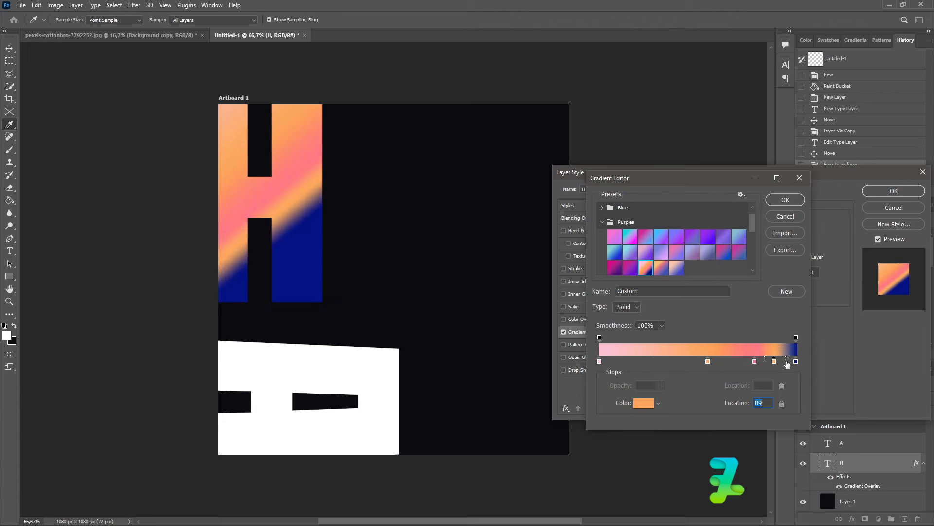
pyautogui.click(755, 363)
pyautogui.click(781, 402)
pyautogui.moveTo(711, 362)
pyautogui.mouseDown()
pyautogui.moveTo(722, 362)
pyautogui.moveTo(710, 361)
pyautogui.mouseUp()
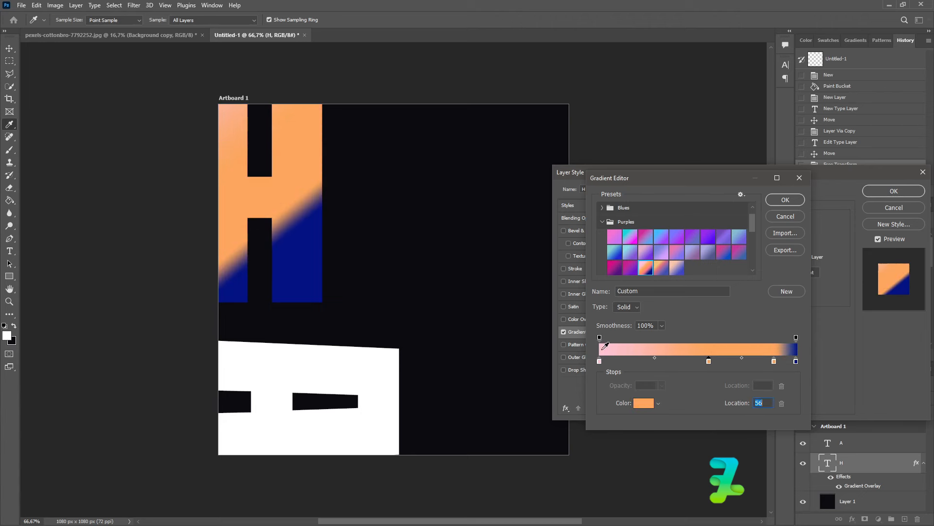
pyautogui.moveTo(649, 362); pyautogui.dragTo(664, 361)
pyautogui.click(782, 403)
pyautogui.moveTo(601, 361); pyautogui.dragTo(712, 361)
pyautogui.click(781, 403)
pyautogui.click(294, 203)
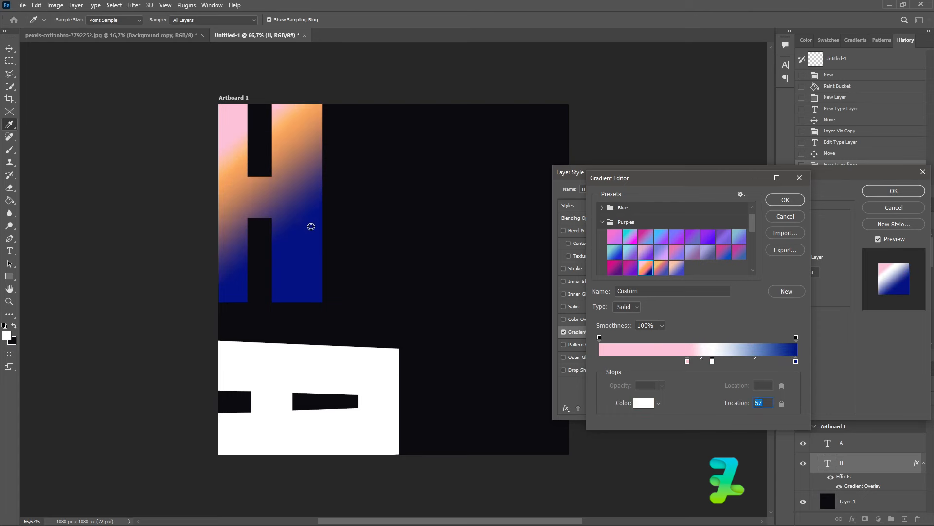
pyautogui.click(774, 217)
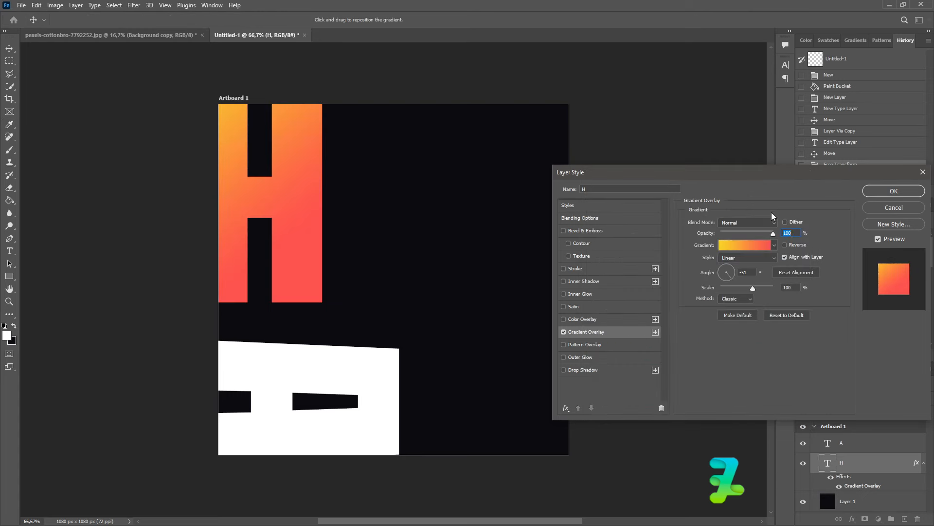
# Try the Red_05 preset on the H layer's overlay, and replace its gradient with Red_01 from the Reds group
pyautogui.click(749, 246)
pyautogui.click(602, 265)
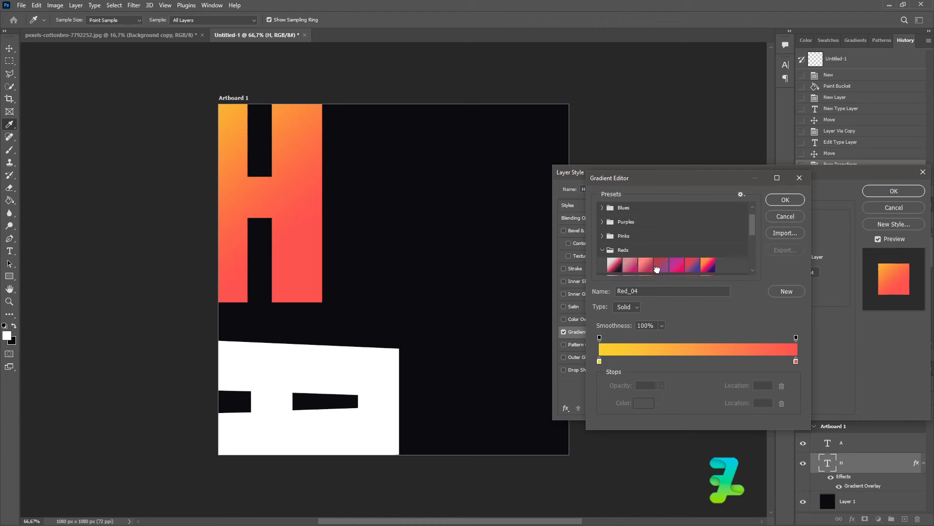
pyautogui.click(677, 264)
pyautogui.scroll(-2, 645, 255)
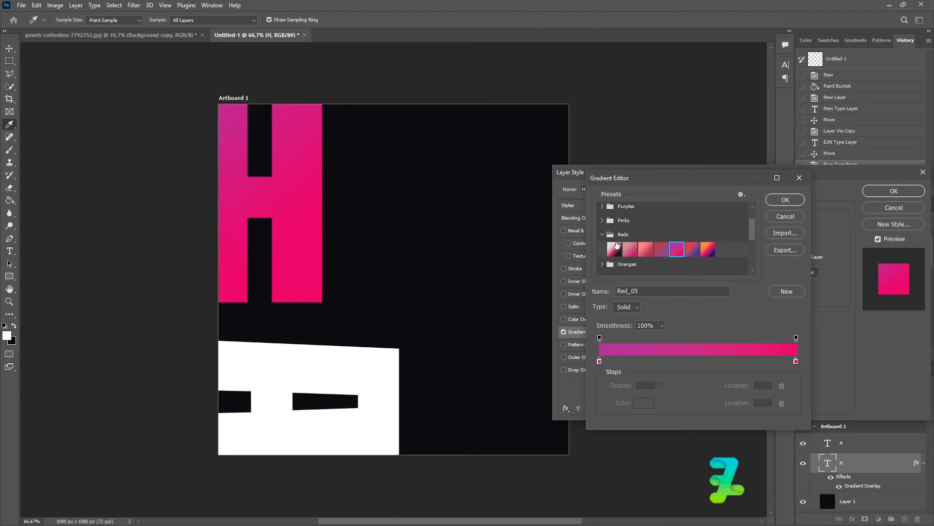
pyautogui.click(616, 248)
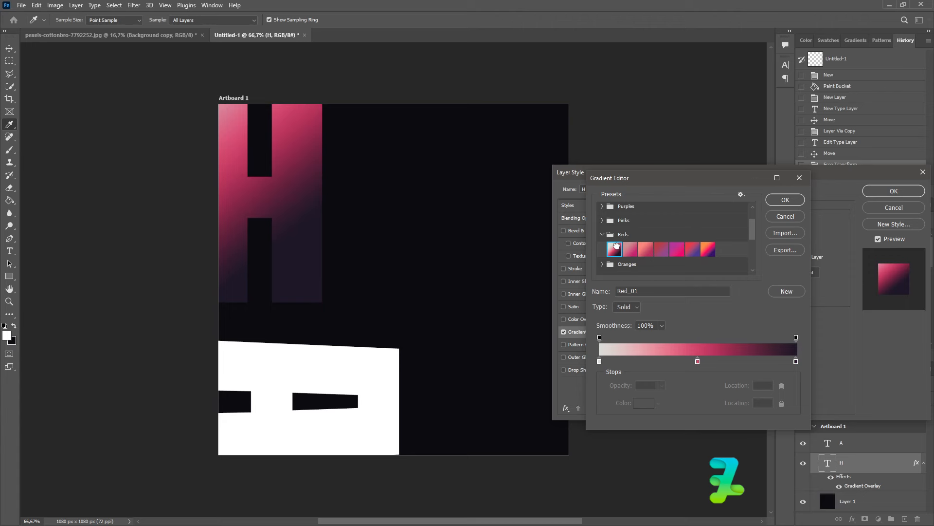
# Check the colours of the gradient's start, middle and end stops, and apply the Gradient Overlay to the H layer
pyautogui.click(599, 361)
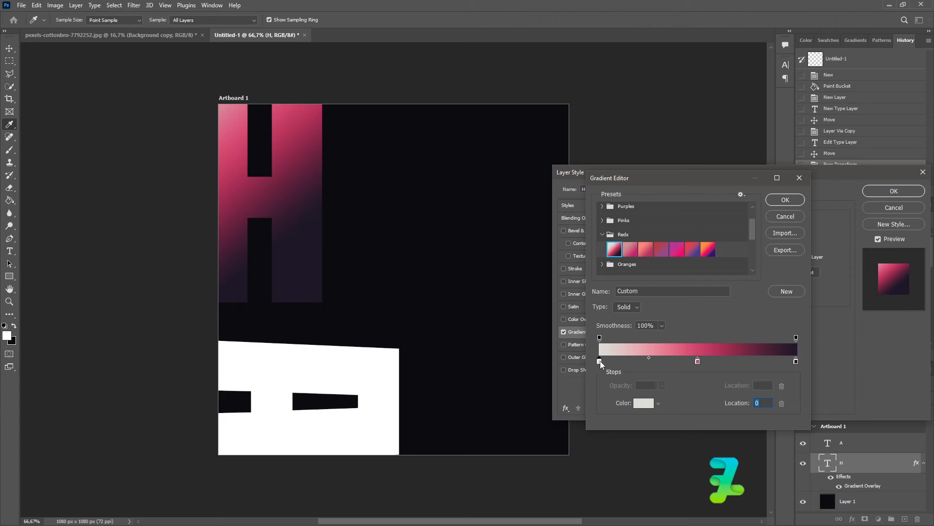
pyautogui.doubleClick(599, 361)
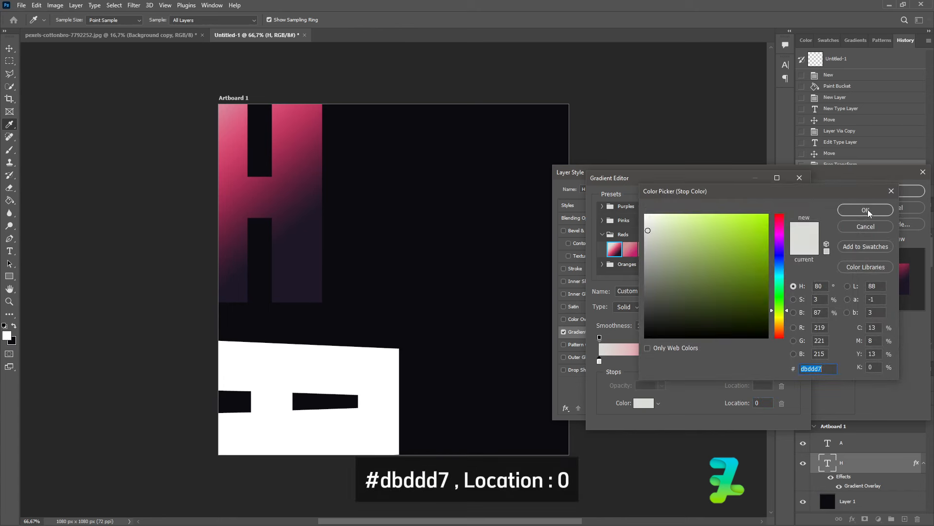
pyautogui.click(867, 211)
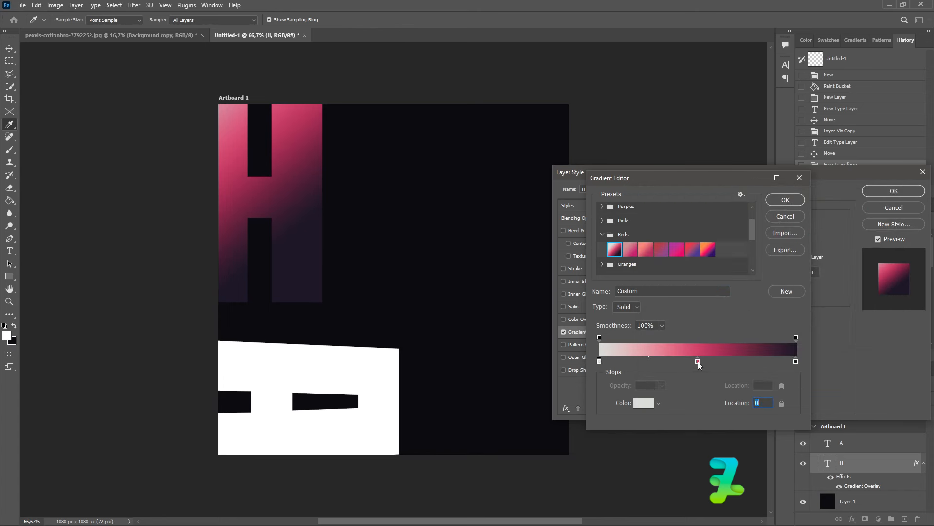
pyautogui.click(696, 361)
pyautogui.doubleClick(697, 361)
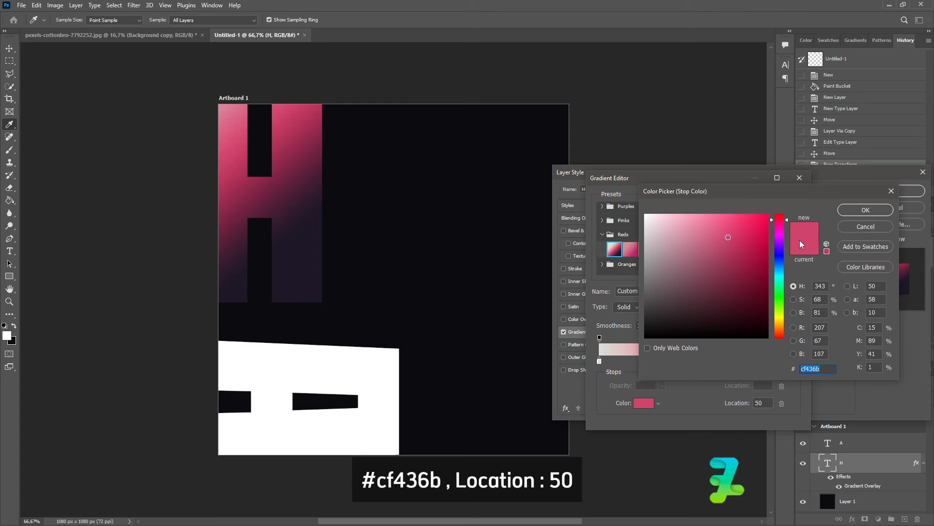
pyautogui.click(866, 209)
pyautogui.click(796, 361)
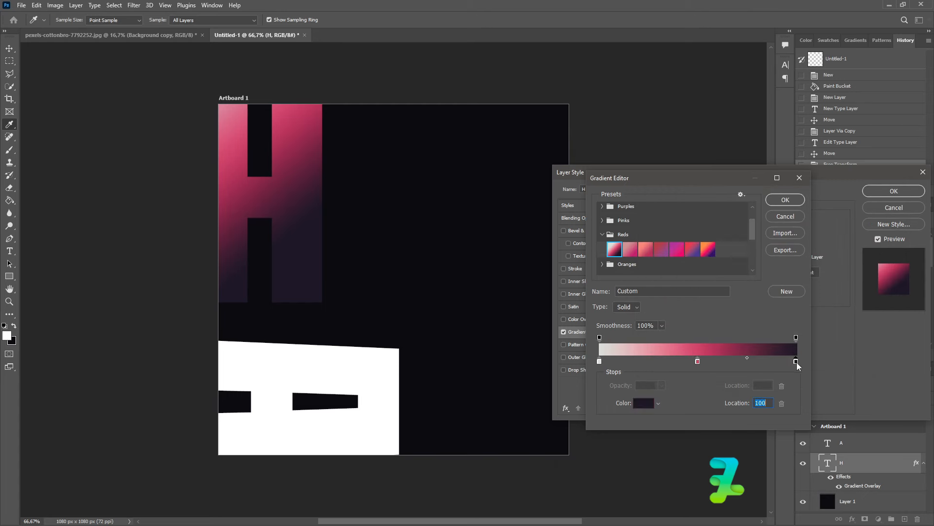
pyautogui.doubleClick(796, 361)
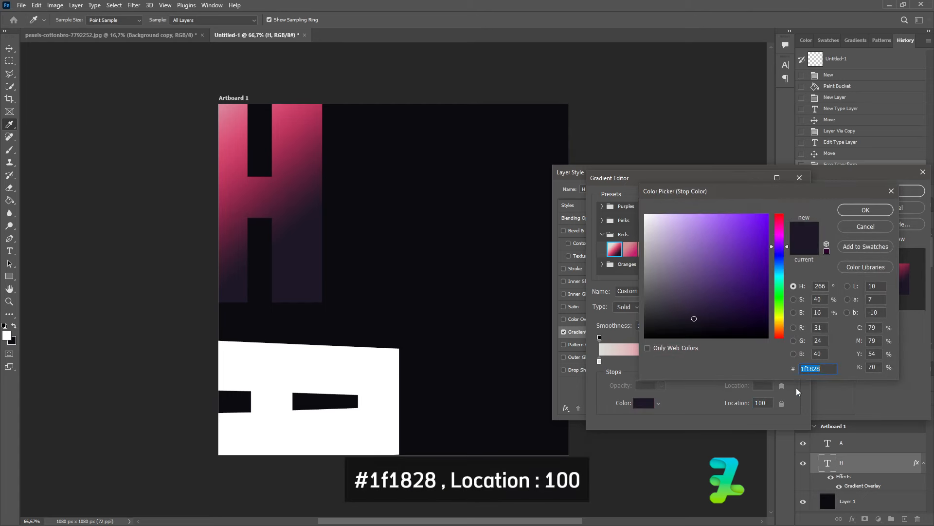
pyautogui.click(866, 210)
pyautogui.click(775, 200)
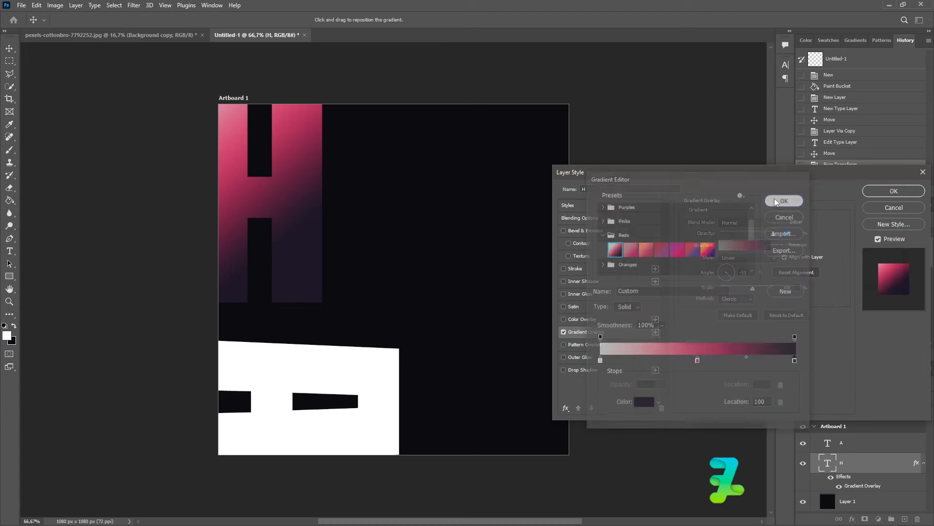
pyautogui.click(894, 191)
# Copy the H layer's style and paste it onto the A layer
pyautogui.rightClick(863, 466)
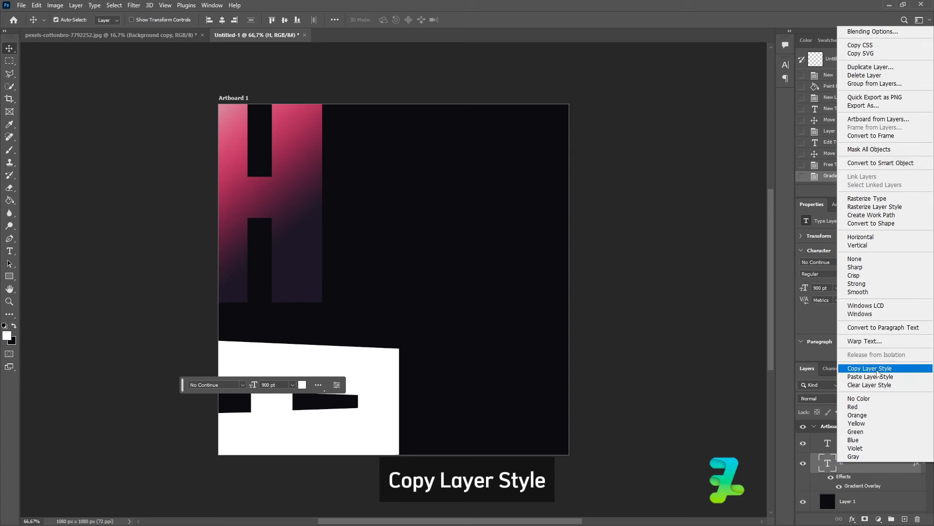
pyautogui.click(870, 368)
pyautogui.rightClick(859, 453)
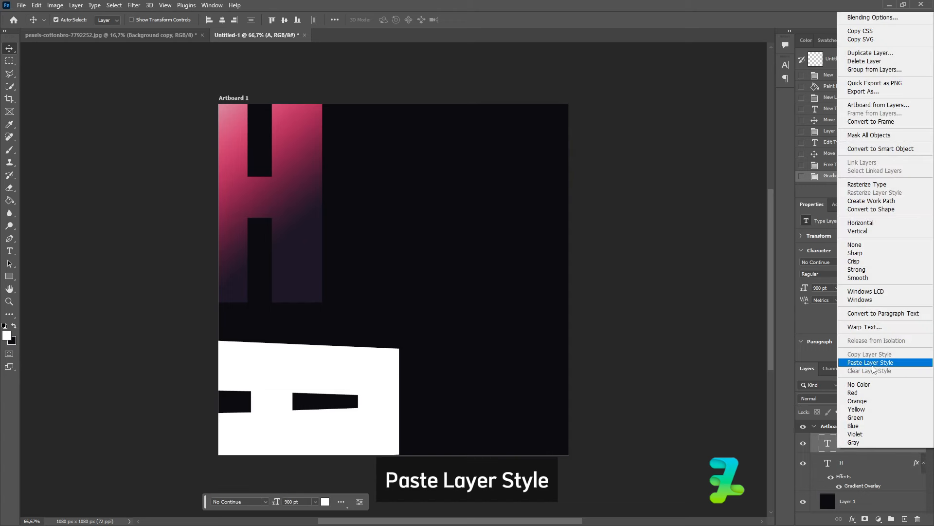
pyautogui.click(872, 364)
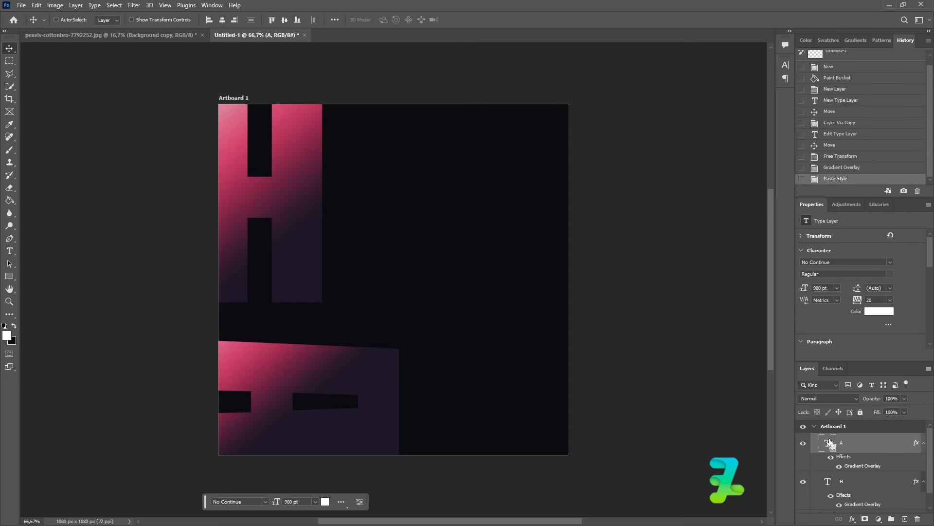
# Duplicate the A layer, move the copy up toward the artboard's centre and change its letter to T
pyautogui.hotkey('ctrl', 'j')
pyautogui.moveTo(287, 192); pyautogui.dragTo(370, 225)
pyautogui.hotkey('ctrl', 'z')
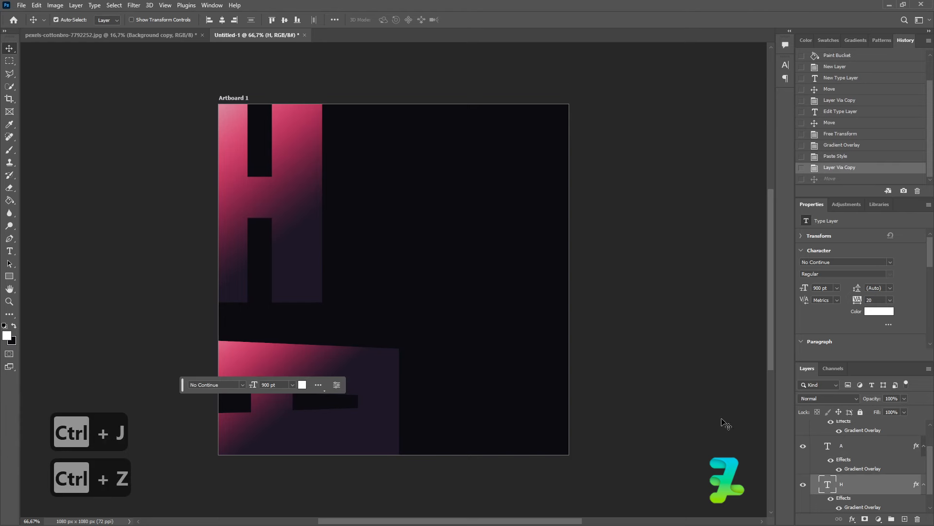
pyautogui.scroll(2, 838, 452)
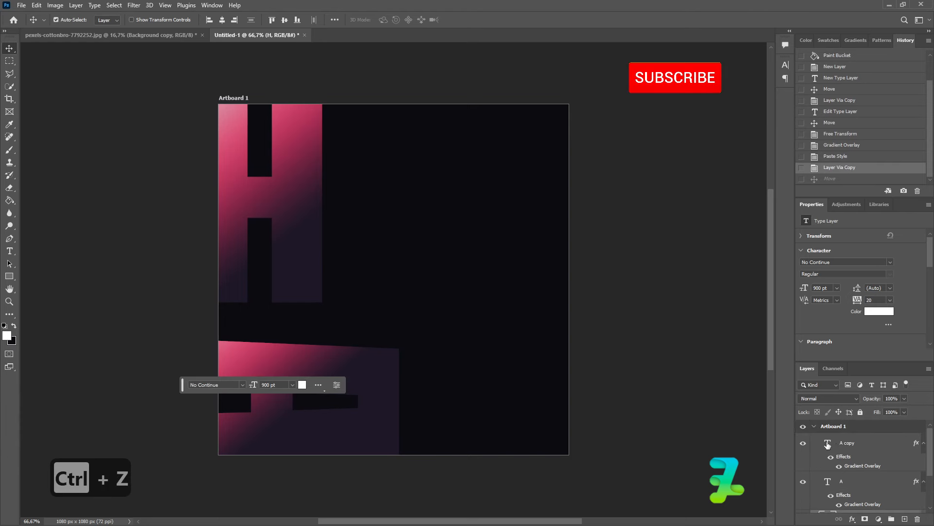
pyautogui.click(842, 443)
pyautogui.moveTo(375, 387); pyautogui.dragTo(482, 265)
pyautogui.doubleClick(482, 265)
pyautogui.write('t')
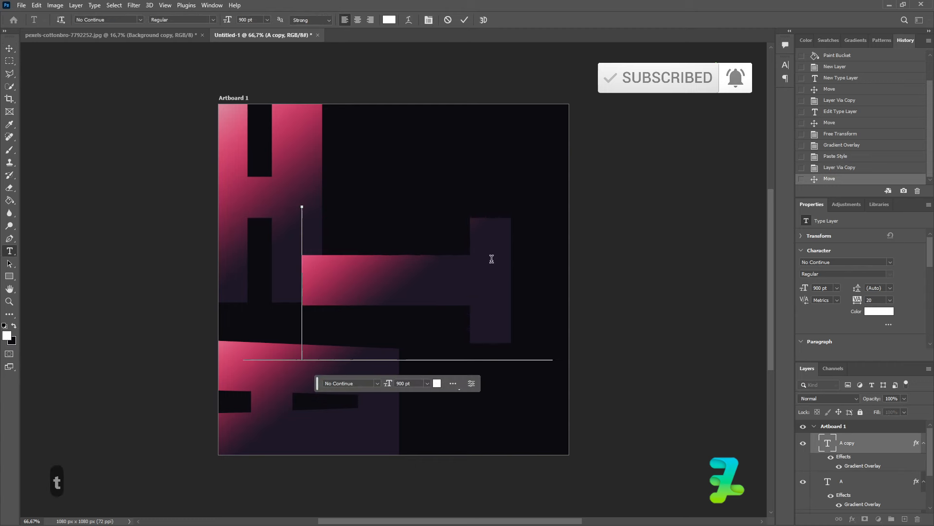
pyautogui.click(11, 48)
# Rotate the T by -90° so it stands upright and place it against the H's right side
pyautogui.hotkey('ctrl', 't')
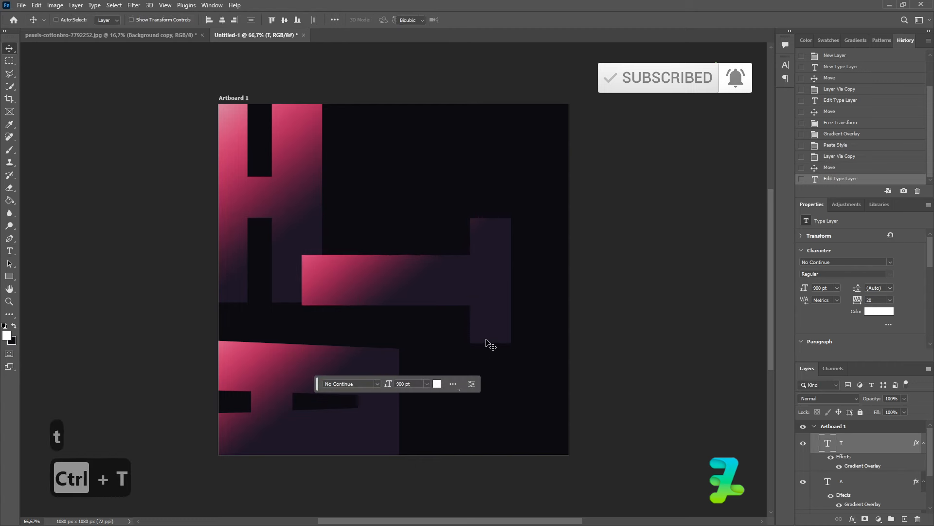
pyautogui.moveTo(556, 367); pyautogui.dragTo(447, 180)
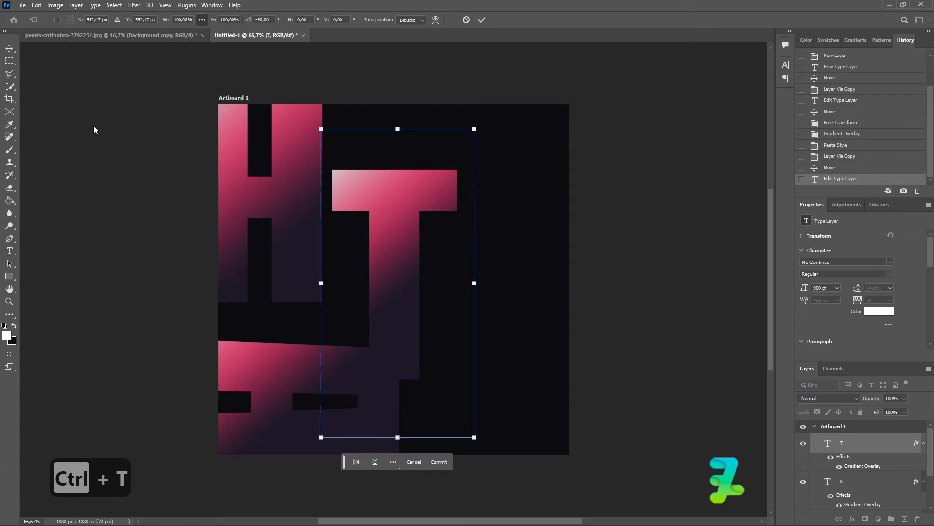
pyautogui.click(9, 49)
pyautogui.moveTo(391, 247); pyautogui.dragTo(352, 251)
# Move the T layer below the H layer and shift the letter slightly up and to the right
pyautogui.moveTo(814, 458); pyautogui.dragTo(835, 482)
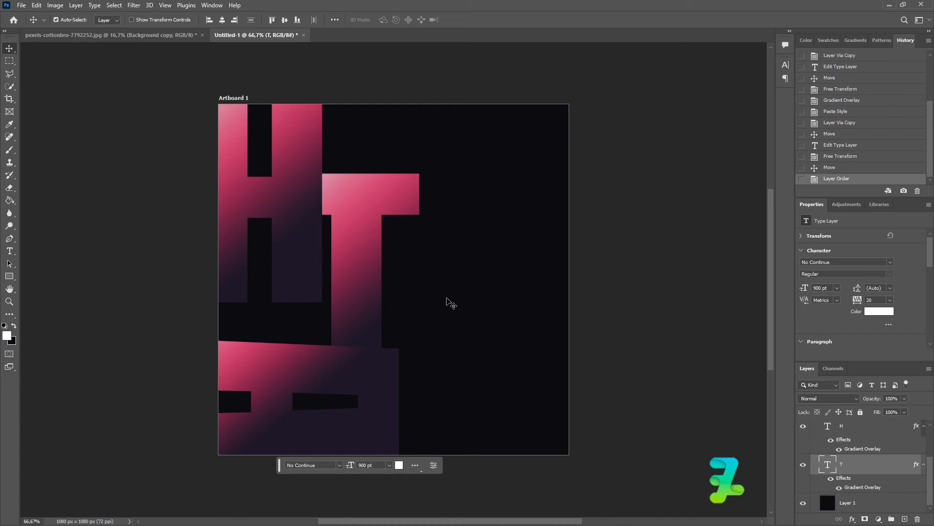
pyautogui.hotkey('ctrl', 't')
pyautogui.moveTo(388, 251)
pyautogui.mouseDown()
pyautogui.moveTo(380, 250)
pyautogui.moveTo(389, 245)
pyautogui.mouseUp()
pyautogui.doubleClick(360, 226)
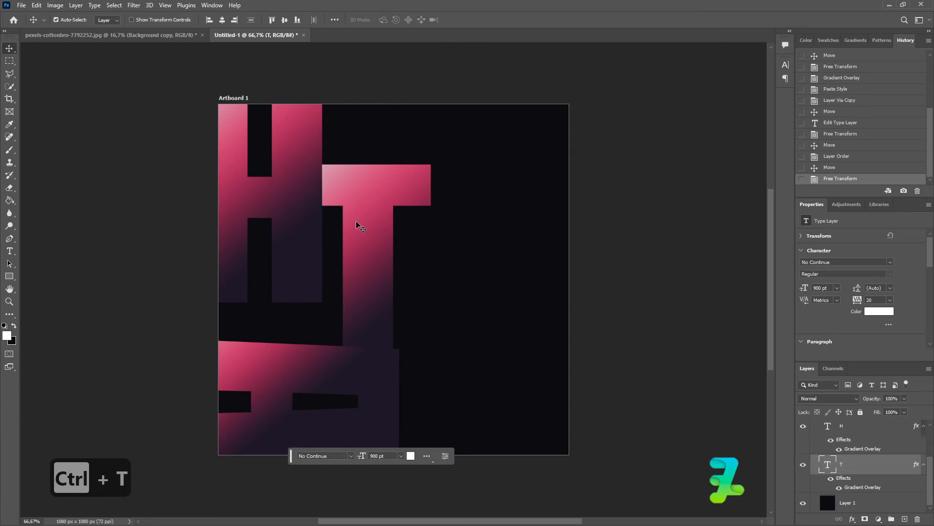
# Duplicate the T layer and change the copy's letter to O
pyautogui.press('ctrl')
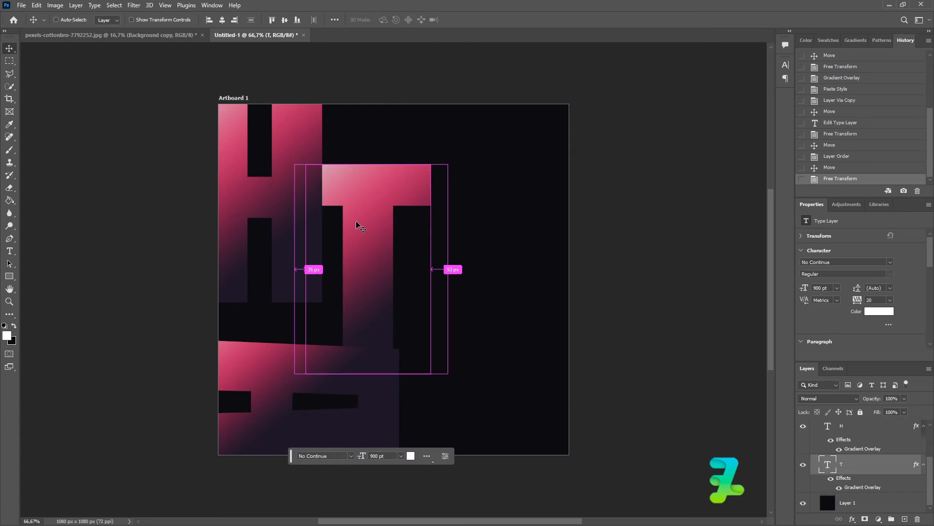
pyautogui.hotkey('ctrl', 'j')
pyautogui.doubleClick(357, 195)
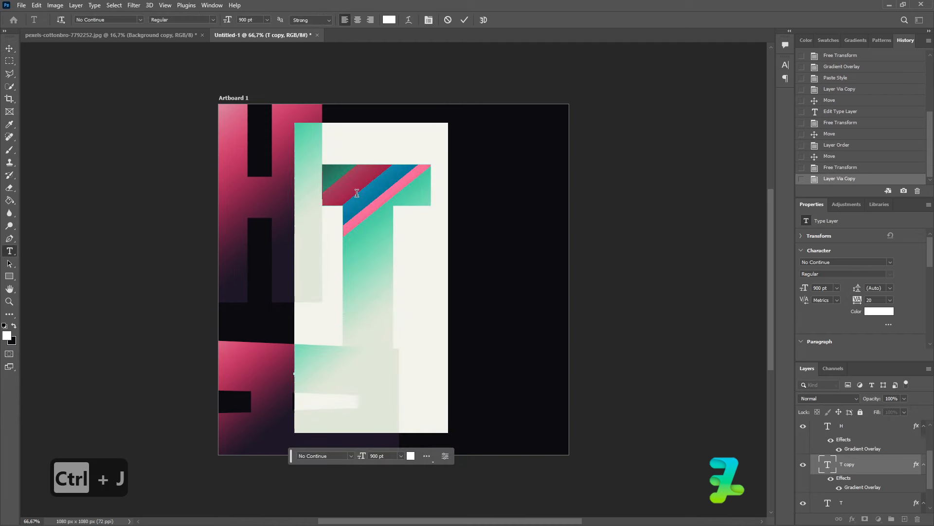
pyautogui.write('o')
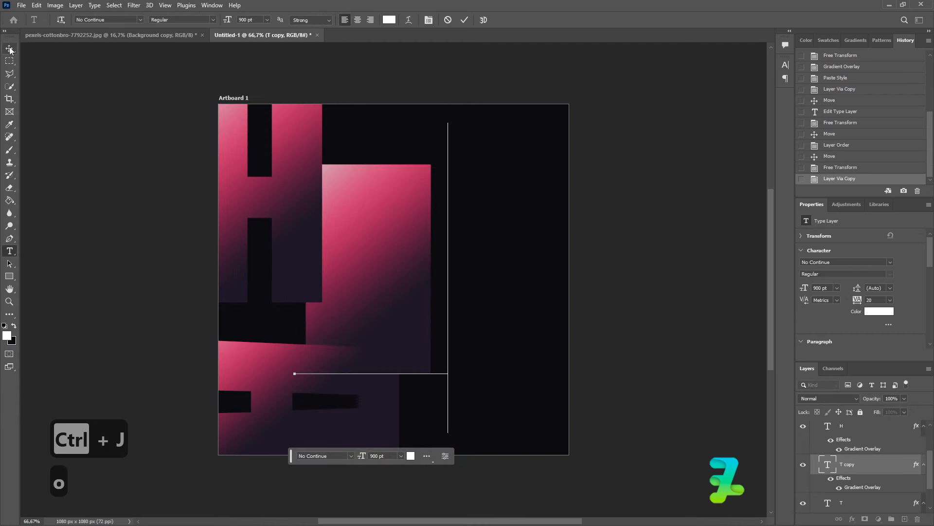
pyautogui.click(10, 48)
# Rotate the O 90° into the artboard's upper-right corner and move its layer below the T layer
pyautogui.moveTo(392, 280); pyautogui.dragTo(499, 220)
pyautogui.hotkey('ctrl', 't')
pyautogui.moveTo(571, 330); pyautogui.dragTo(371, 267)
pyautogui.moveTo(437, 228); pyautogui.dragTo(420, 168)
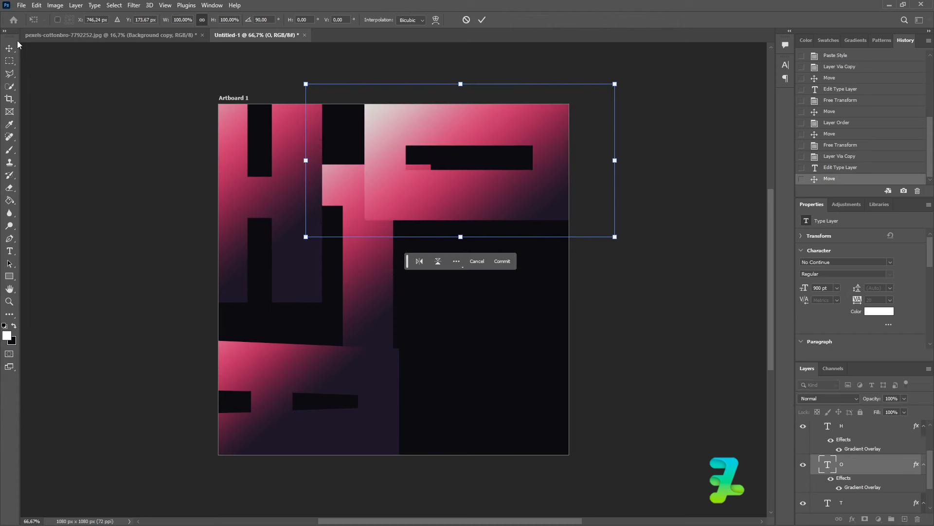
pyautogui.press('Return')
pyautogui.moveTo(829, 467); pyautogui.dragTo(874, 504)
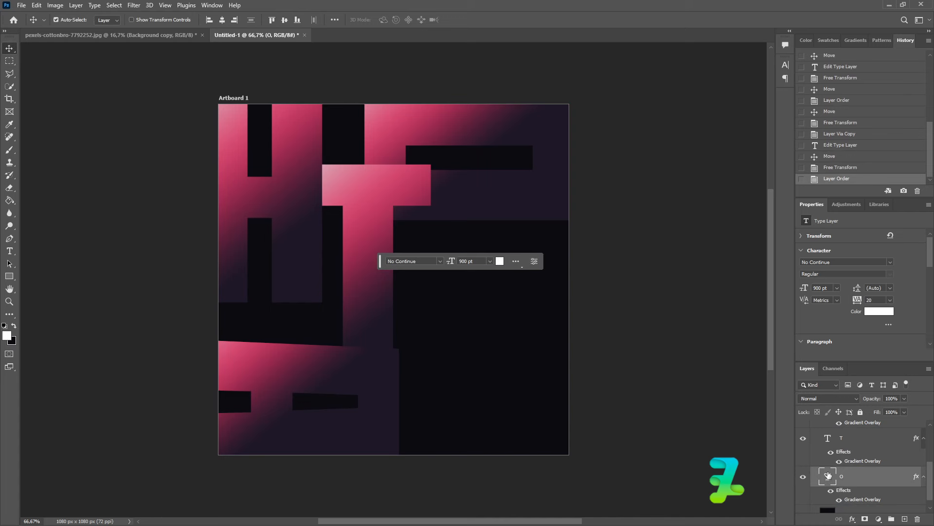
# Duplicate the O layer and change the copy's letter to R
pyautogui.hotkey('ctrl', 'j')
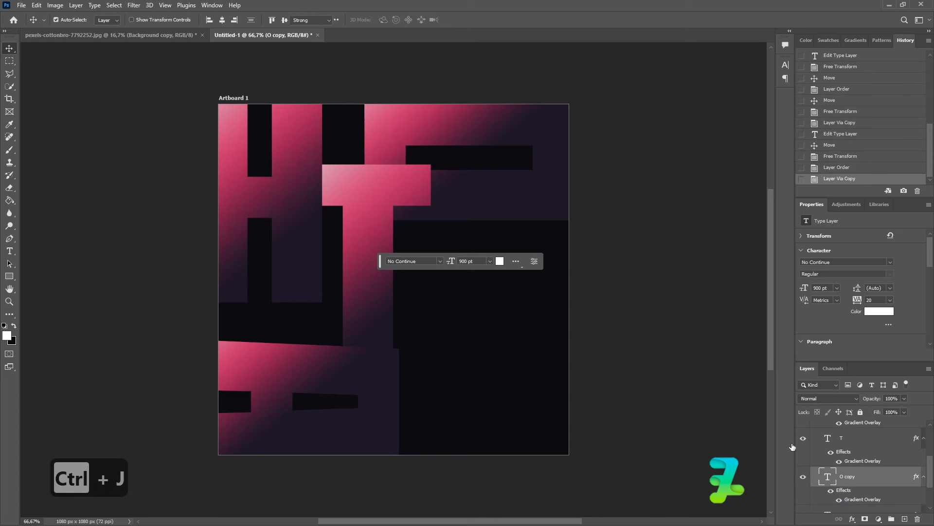
pyautogui.doubleClick(822, 479)
pyautogui.write('t')
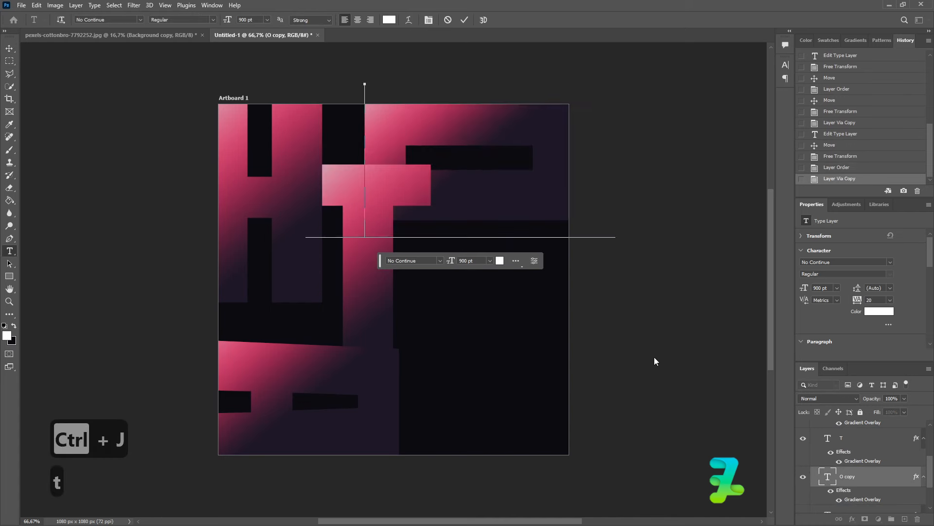
pyautogui.click(10, 48)
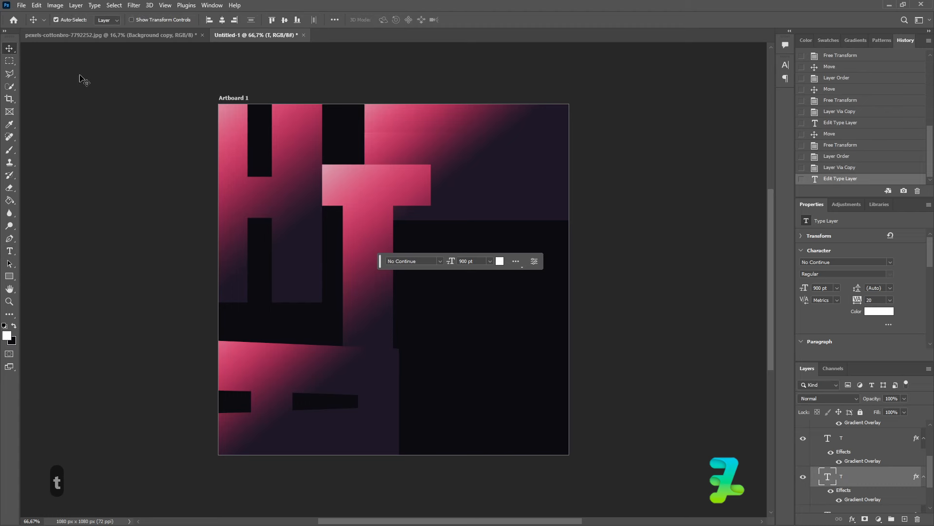
pyautogui.doubleClick(830, 479)
pyautogui.write('r')
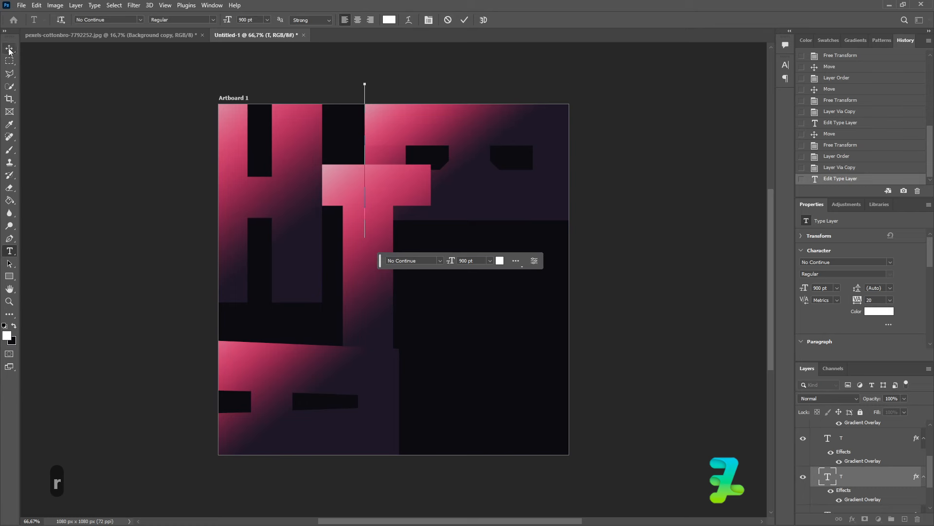
pyautogui.click(9, 48)
# Move the R below the O, rotate it by -90° to stand upright and place it to the right of the T
pyautogui.moveTo(458, 187); pyautogui.dragTo(476, 342)
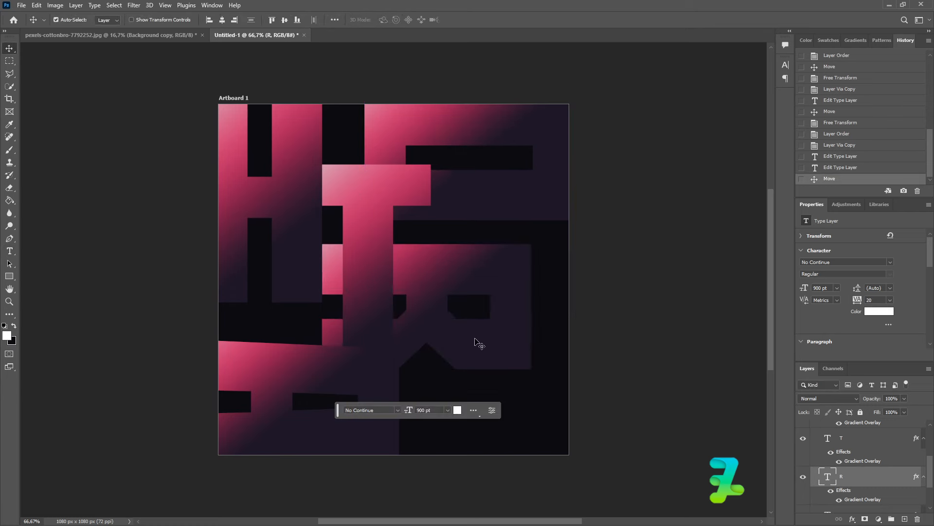
pyautogui.hotkey('ctrl', 't')
pyautogui.moveTo(586, 388); pyautogui.dragTo(496, 146)
pyautogui.moveTo(448, 284); pyautogui.dragTo(478, 270)
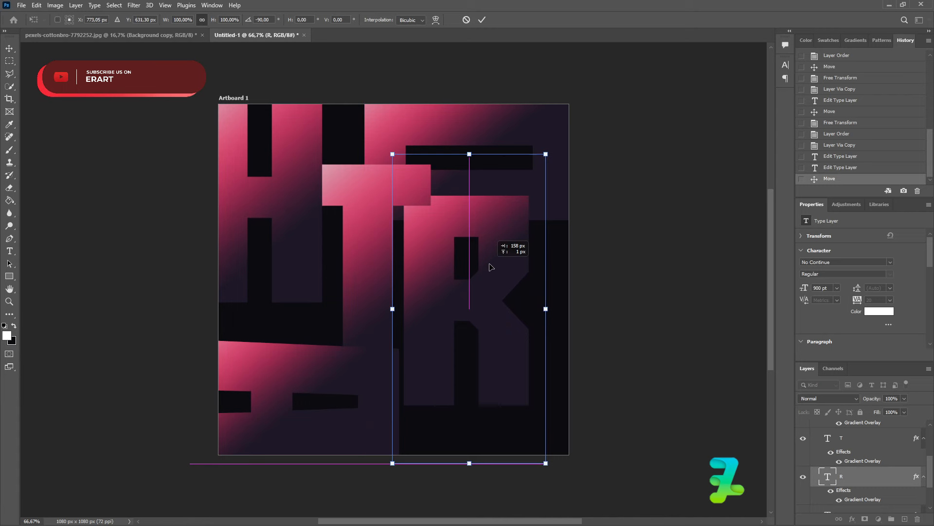
pyautogui.moveTo(491, 267)
pyautogui.mouseDown()
pyautogui.moveTo(470, 262)
pyautogui.moveTo(498, 264)
pyautogui.mouseUp()
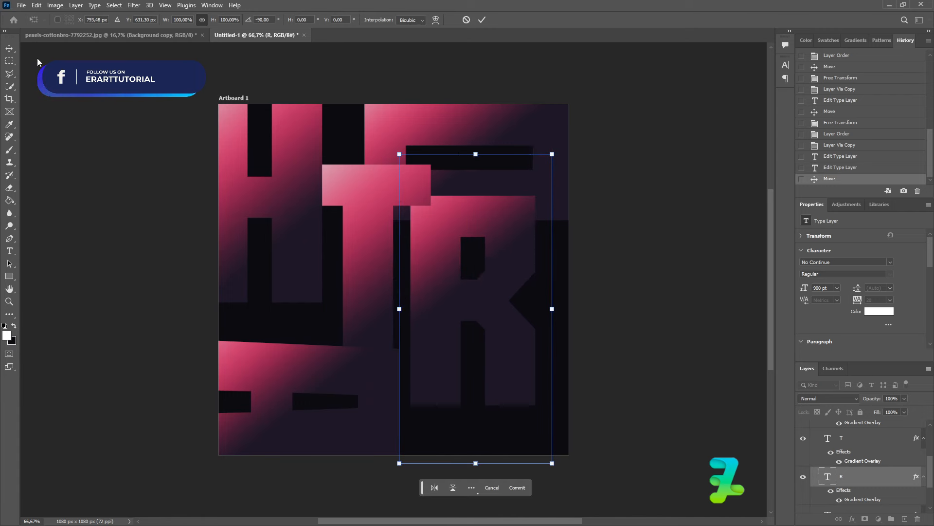
pyautogui.press('Return')
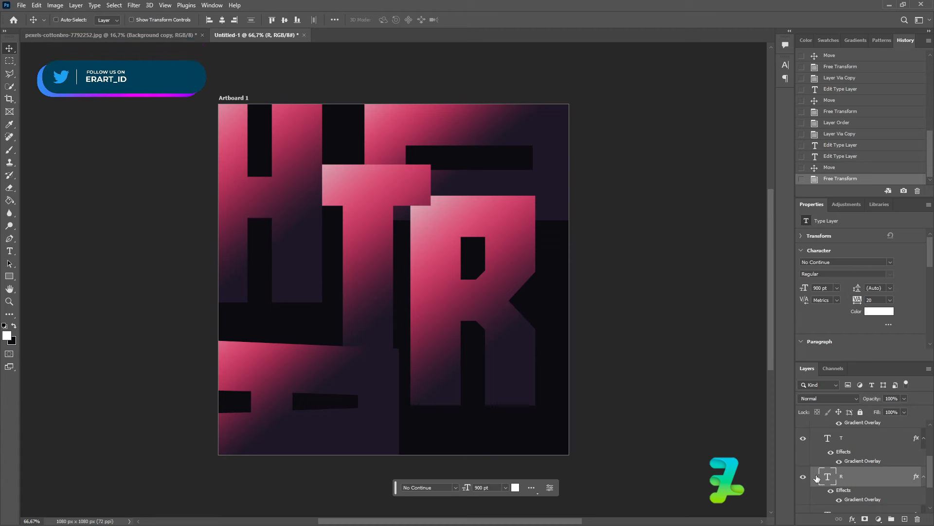
# Duplicate the R layer and change the copy's letter to I
pyautogui.hotkey('ctrl', 'j')
pyautogui.doubleClick(822, 478)
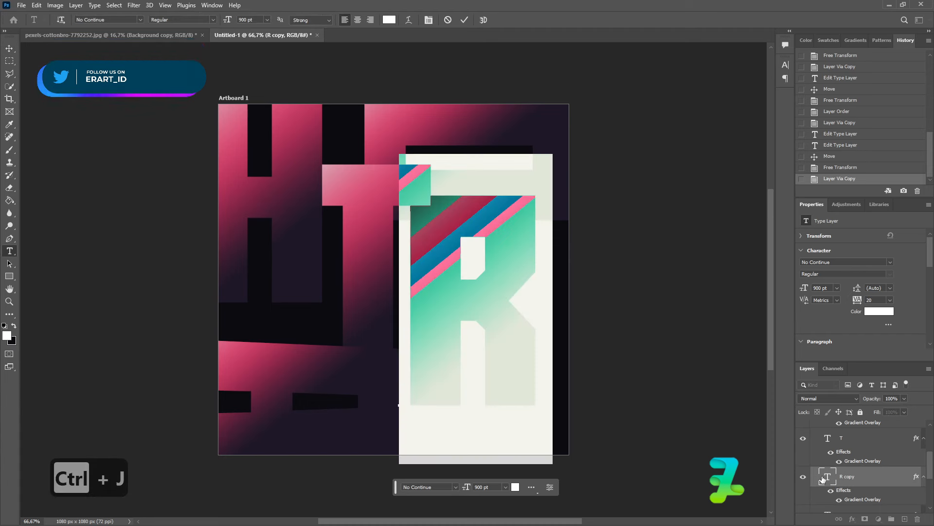
pyautogui.write('i')
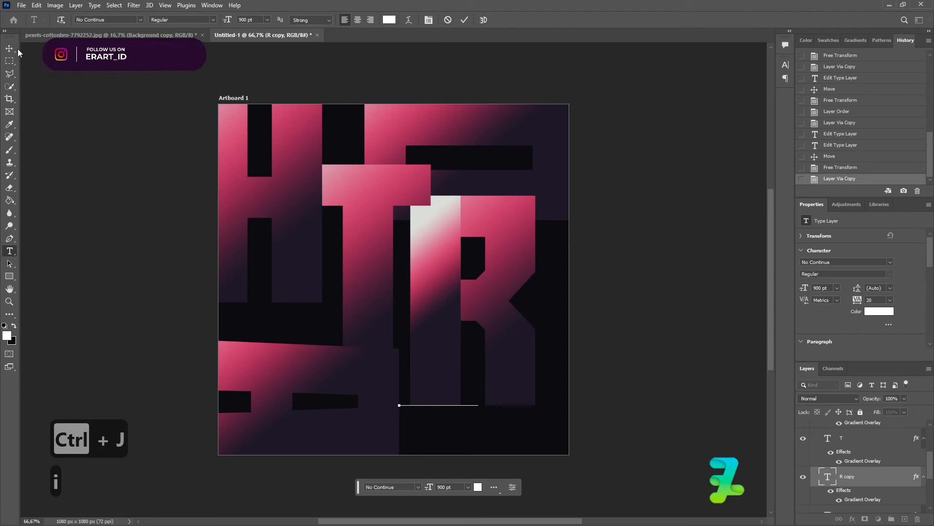
# Rotate the I 90° to lie horizontally and place it behind the T, reaching across to the R's stem
pyautogui.click(9, 48)
pyautogui.moveTo(438, 318); pyautogui.dragTo(515, 373)
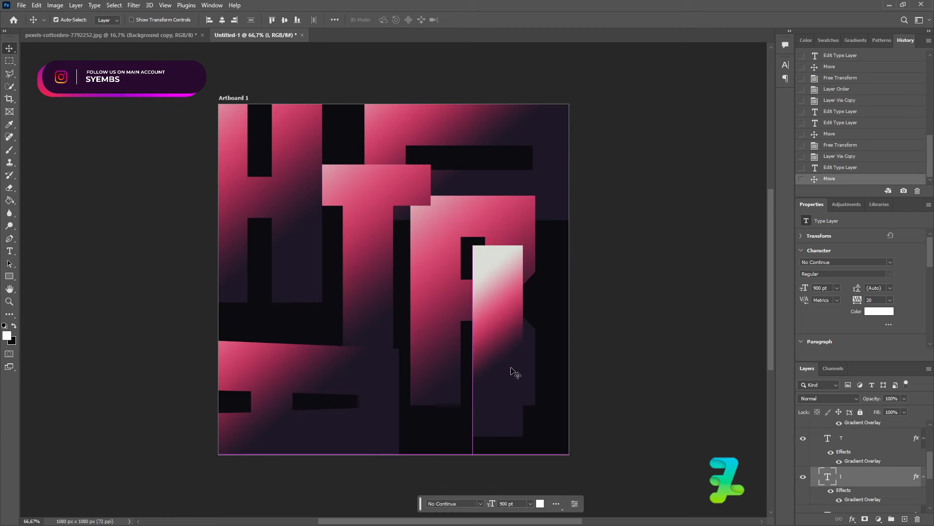
pyautogui.hotkey('ctrl', 't')
pyautogui.moveTo(550, 450); pyautogui.dragTo(372, 436)
pyautogui.press('Return')
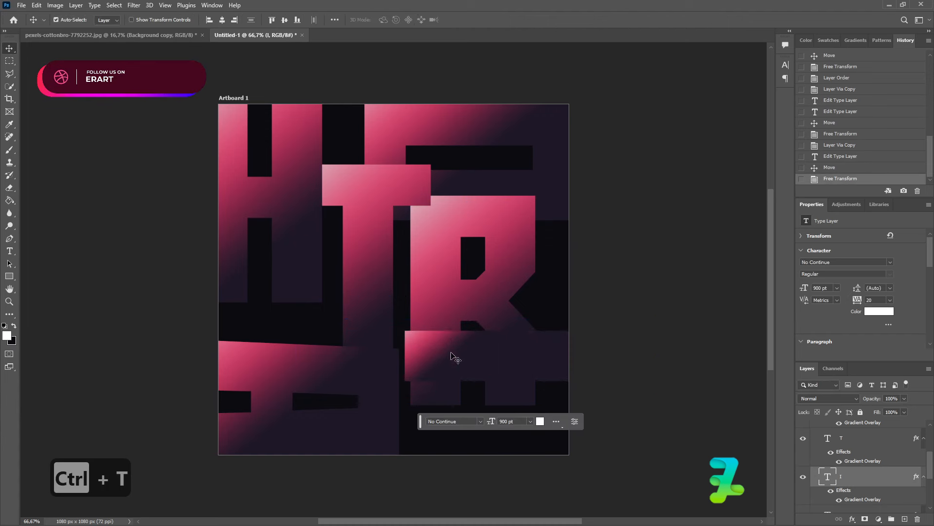
pyautogui.moveTo(456, 358); pyautogui.dragTo(327, 305)
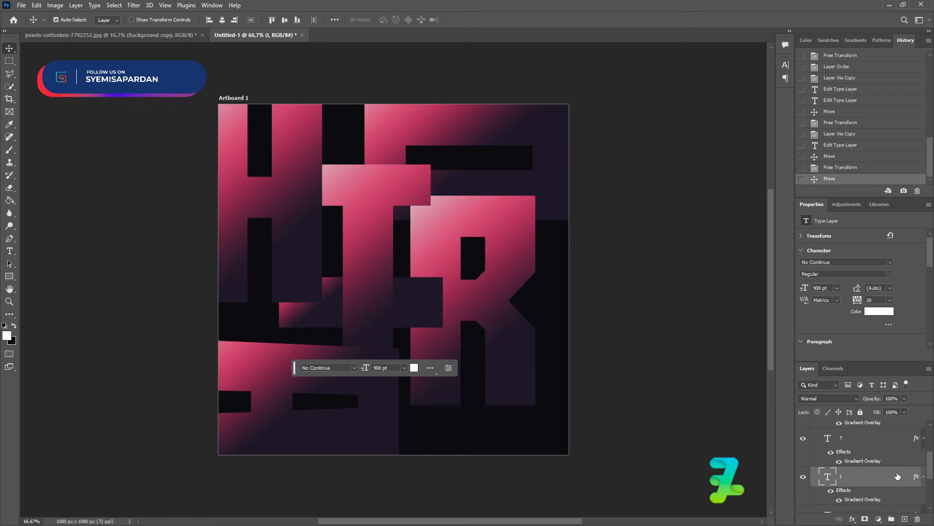
# Select all the letter text layers and convert them together into one smart object
pyautogui.scroll(-1, 898, 476)
pyautogui.click(881, 479)
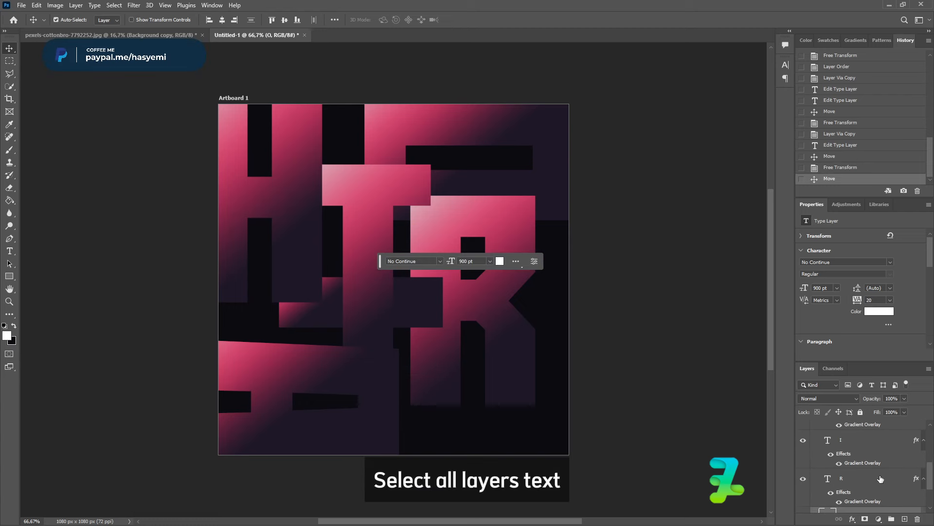
pyautogui.scroll(5, 881, 478)
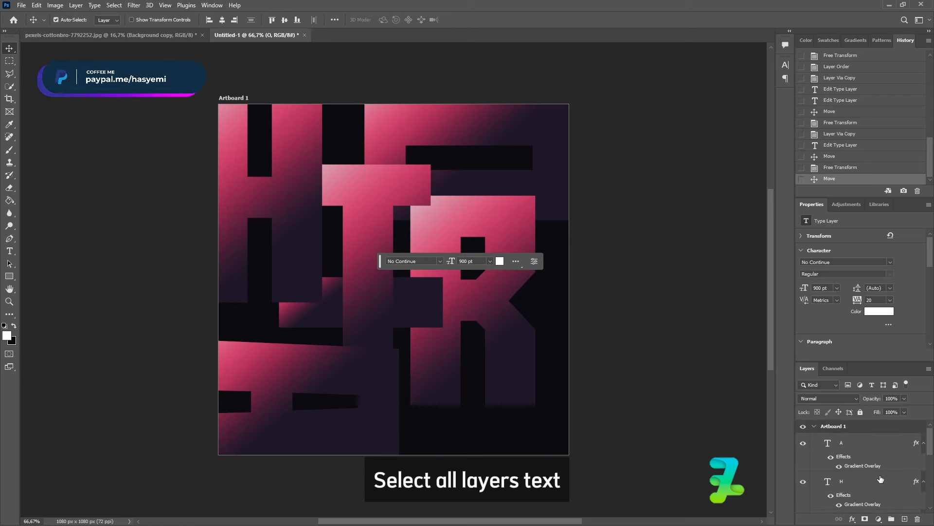
pyautogui.hotkey('ctrl', 'alt', 'a')
pyautogui.rightClick(877, 452)
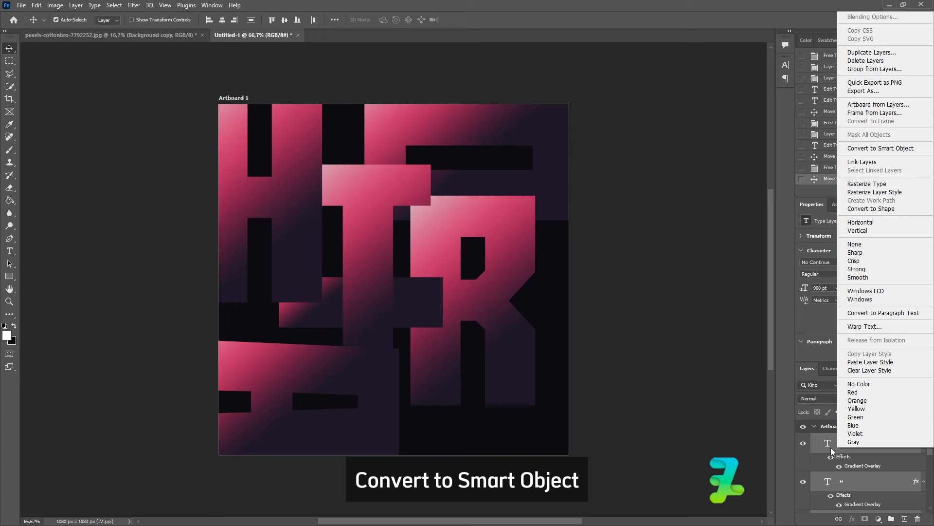
pyautogui.click(897, 148)
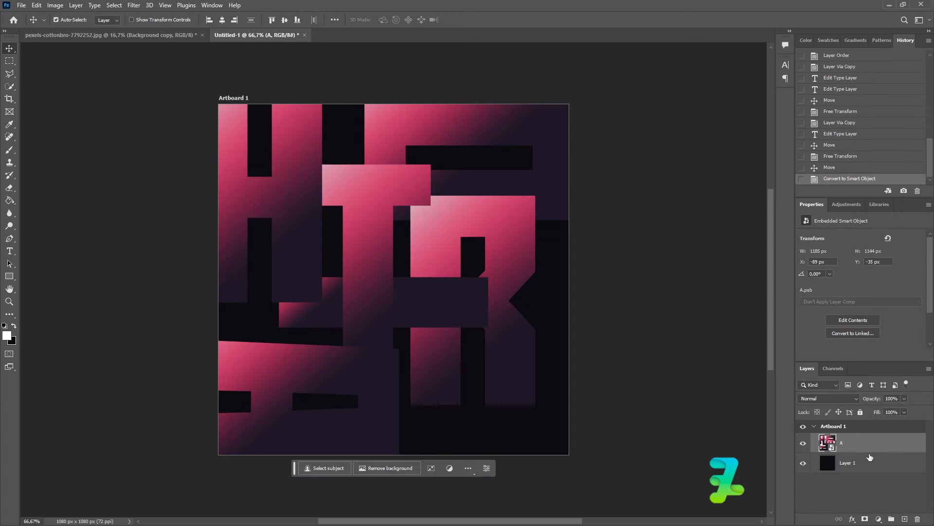
# Duplicate the letters' smart object and give the lower one, A, a Color Overlay of #1a171e
pyautogui.hotkey('ctrl', 'j')
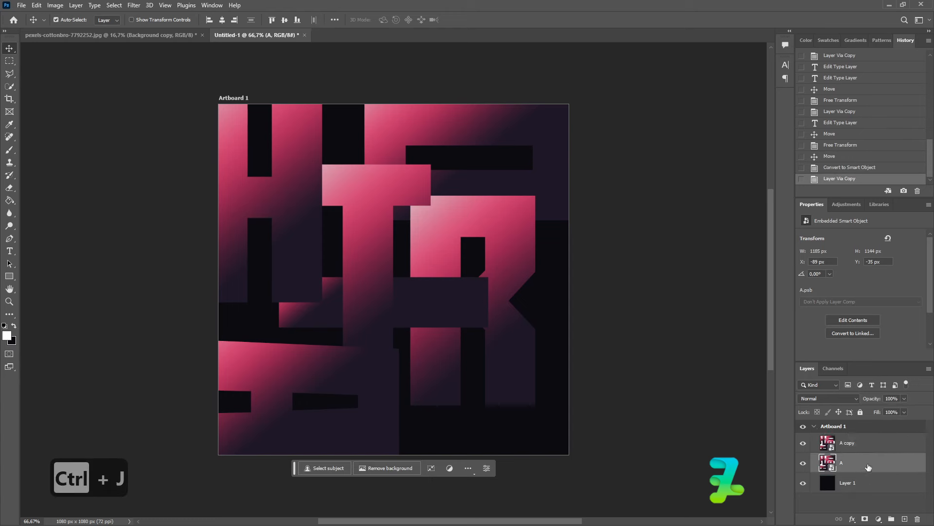
pyautogui.doubleClick(869, 466)
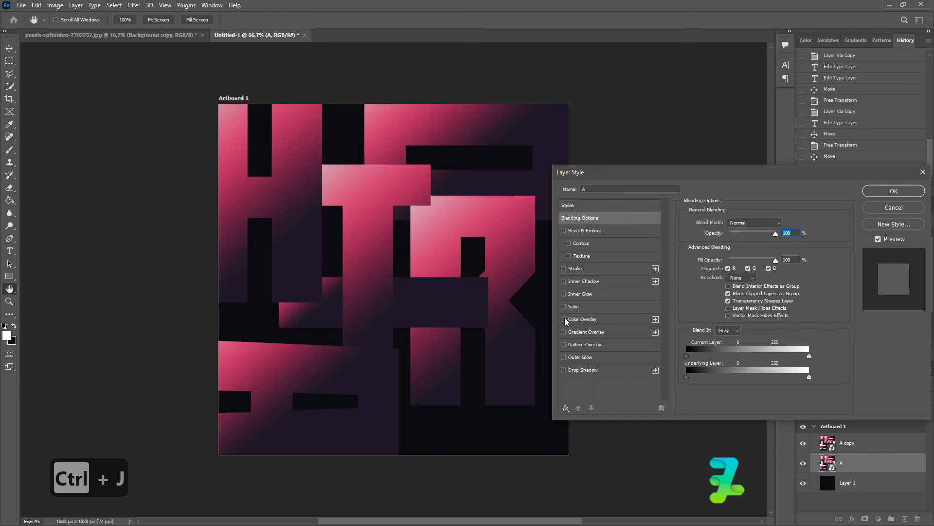
pyautogui.click(563, 319)
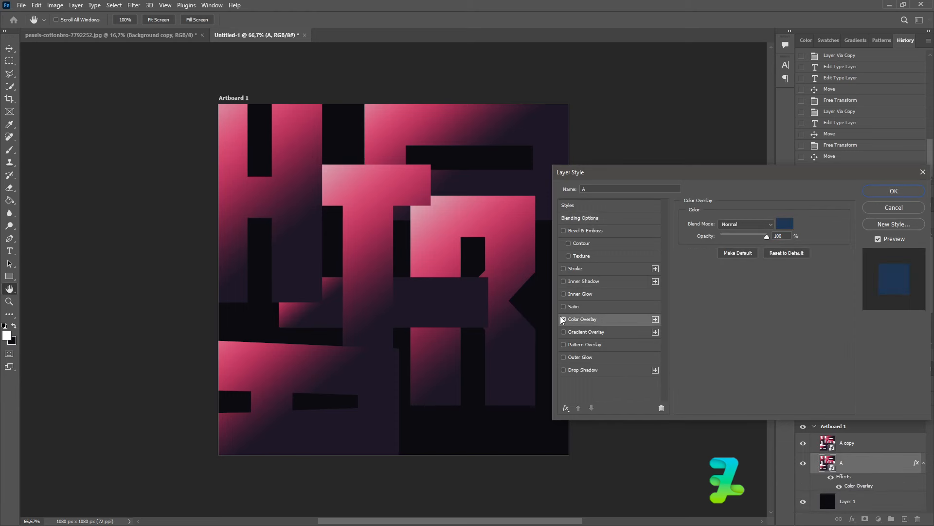
pyautogui.click(785, 224)
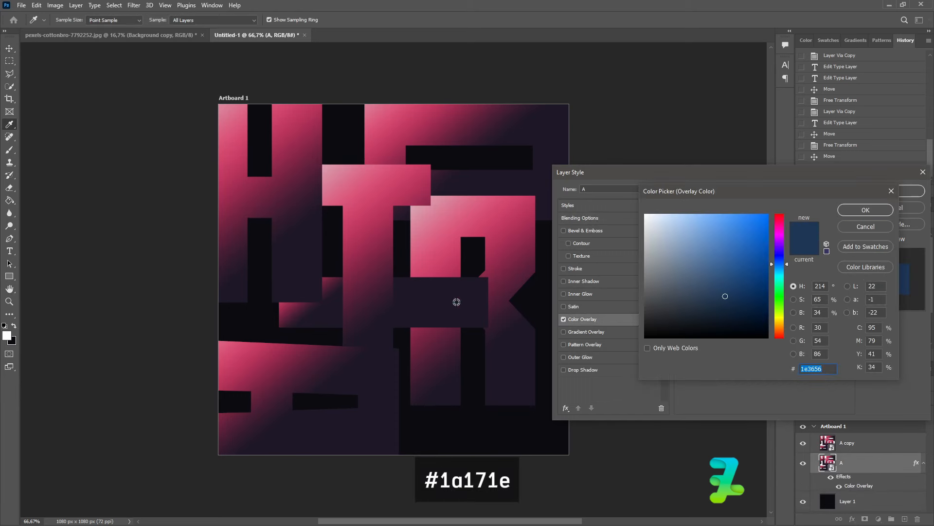
pyautogui.click(457, 302)
pyautogui.click(691, 294)
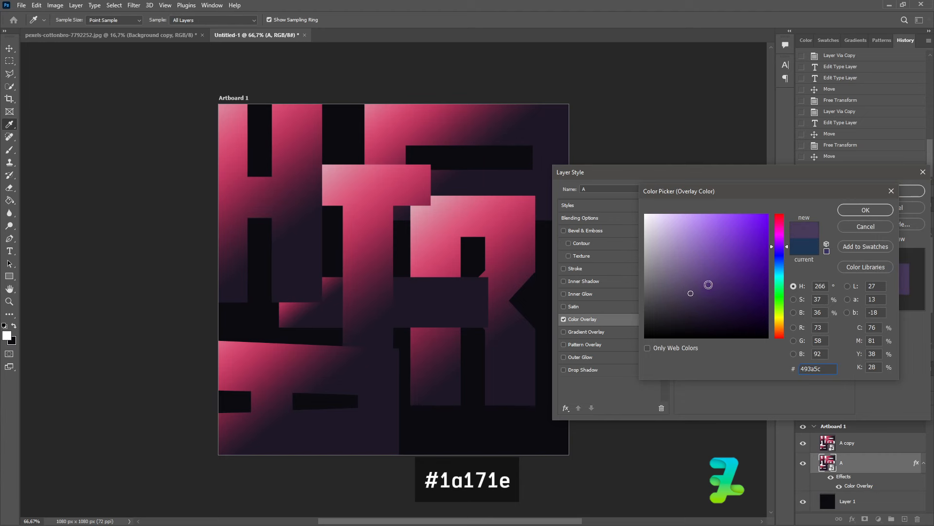
pyautogui.moveTo(700, 299); pyautogui.dragTo(673, 323)
pyautogui.click(860, 215)
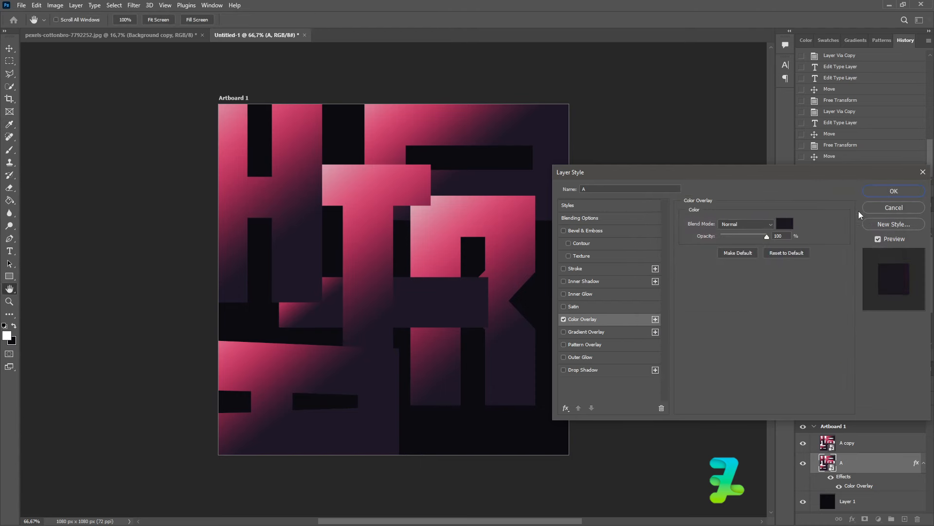
pyautogui.click(914, 196)
# Shift the dark lower smart object about 71 px to the right as an offset shadow of the letters
pyautogui.hotkey('ctrl', 't')
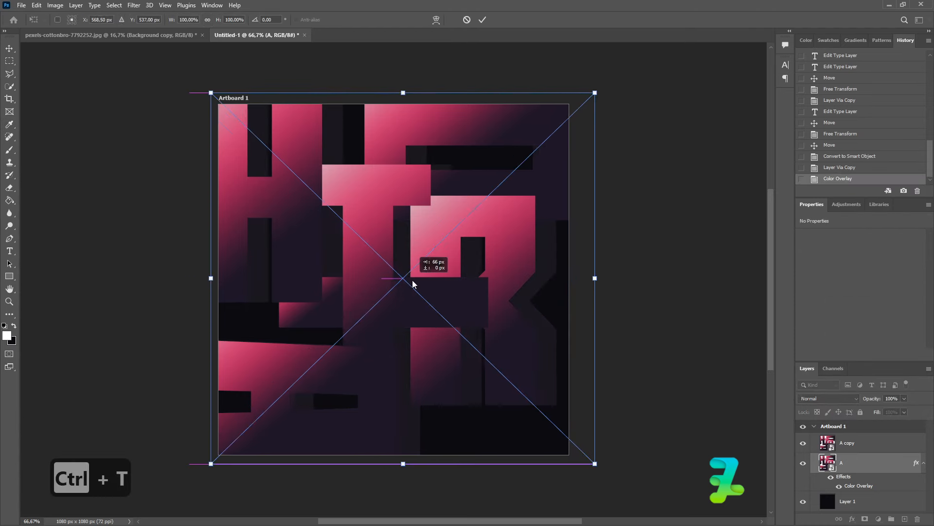
pyautogui.moveTo(413, 284); pyautogui.dragTo(414, 286)
pyautogui.click(9, 49)
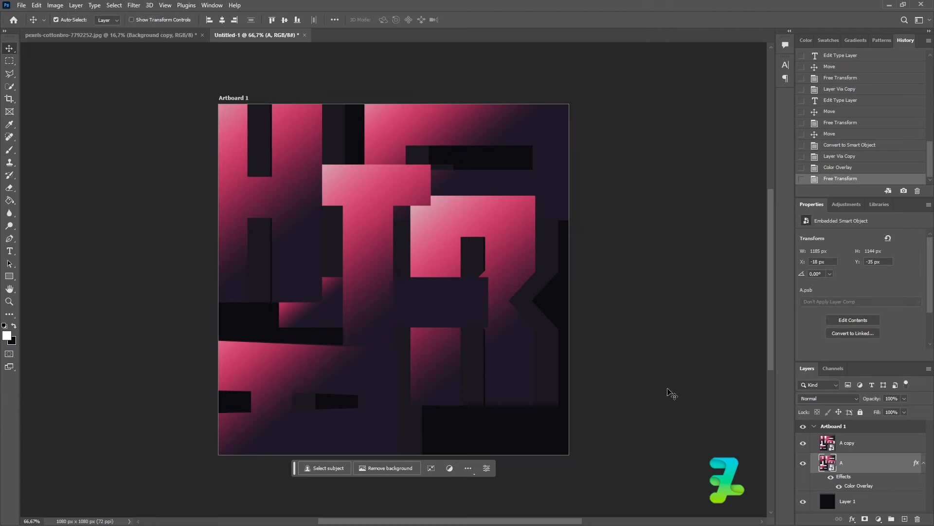
pyautogui.rightClick(874, 469)
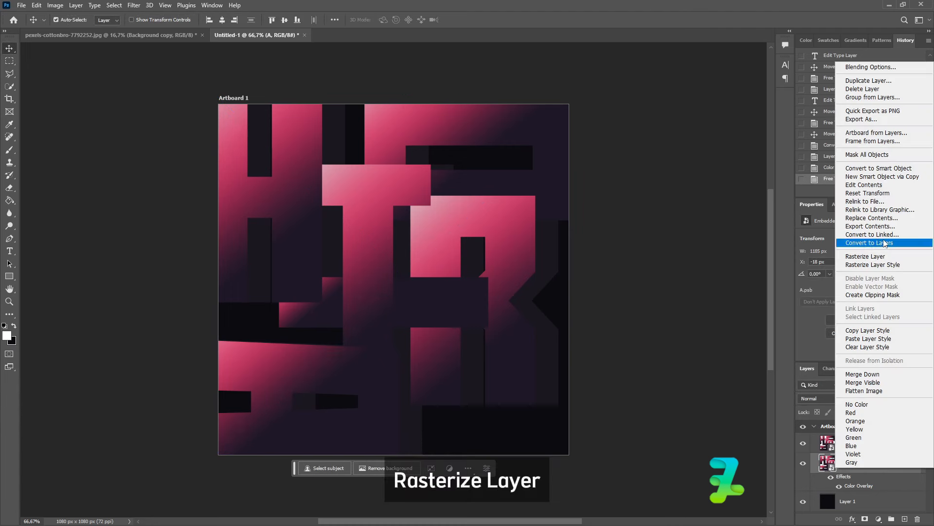
pyautogui.click(882, 257)
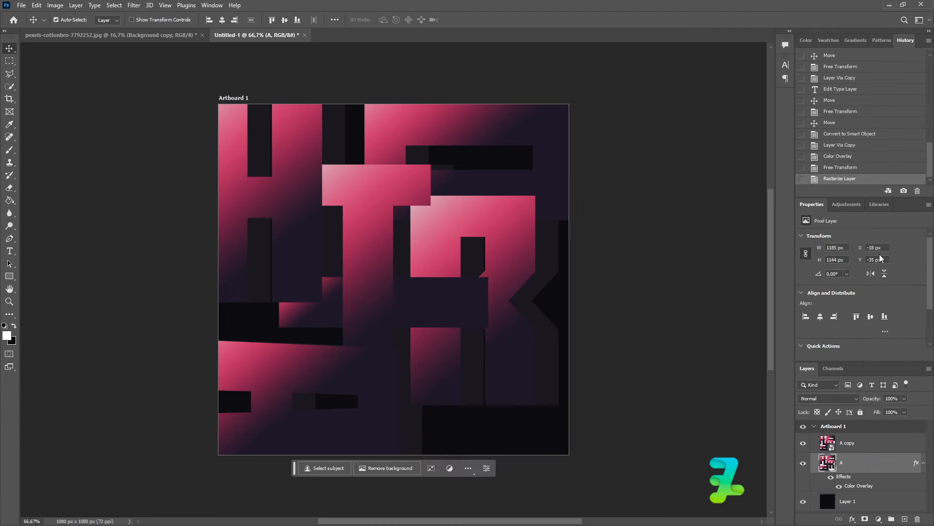
pyautogui.hotkey('ctrl', 'z')
# Convert layer A with its overlay into a new smart object and rasterize it into a pixel layer
pyautogui.rightClick(885, 466)
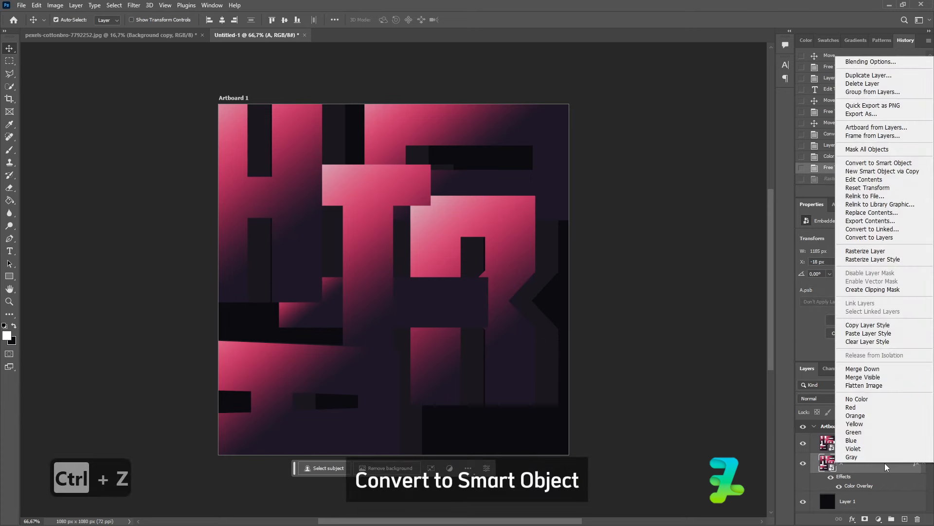
pyautogui.click(869, 164)
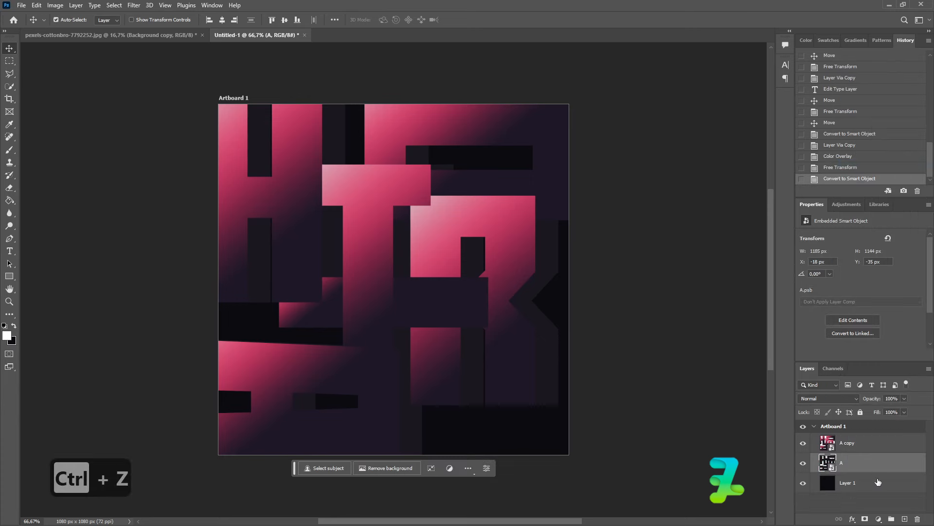
pyautogui.rightClick(877, 470)
pyautogui.click(866, 258)
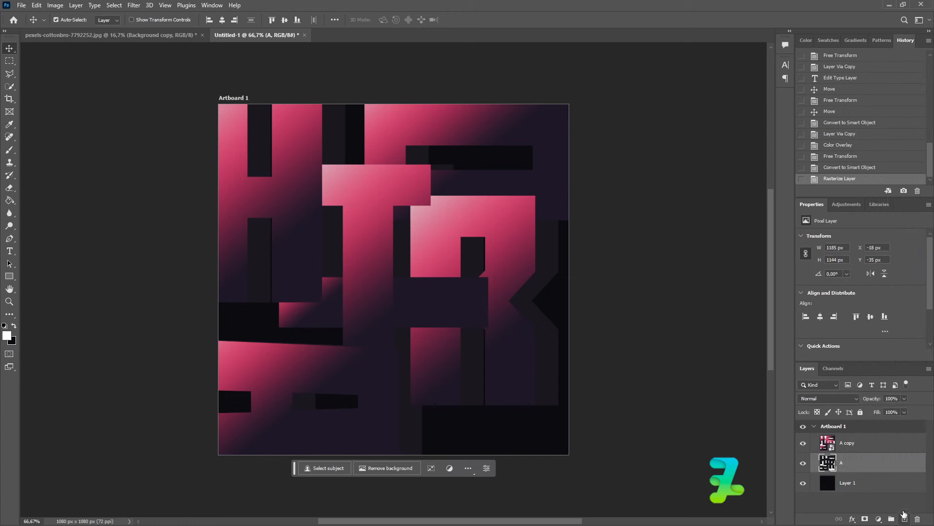
# Add a new empty layer above the rasterized A layer and clip it to that layer
pyautogui.click(905, 518)
pyautogui.rightClick(890, 467)
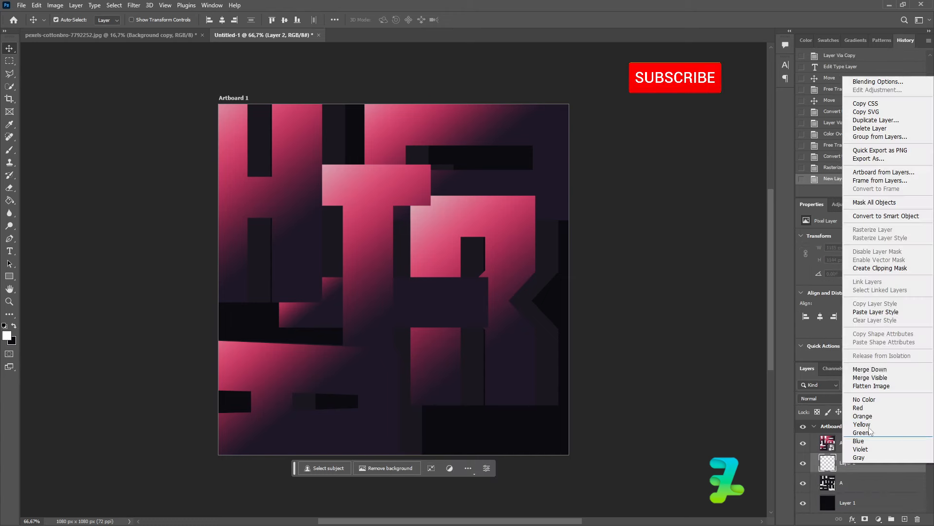
pyautogui.click(880, 267)
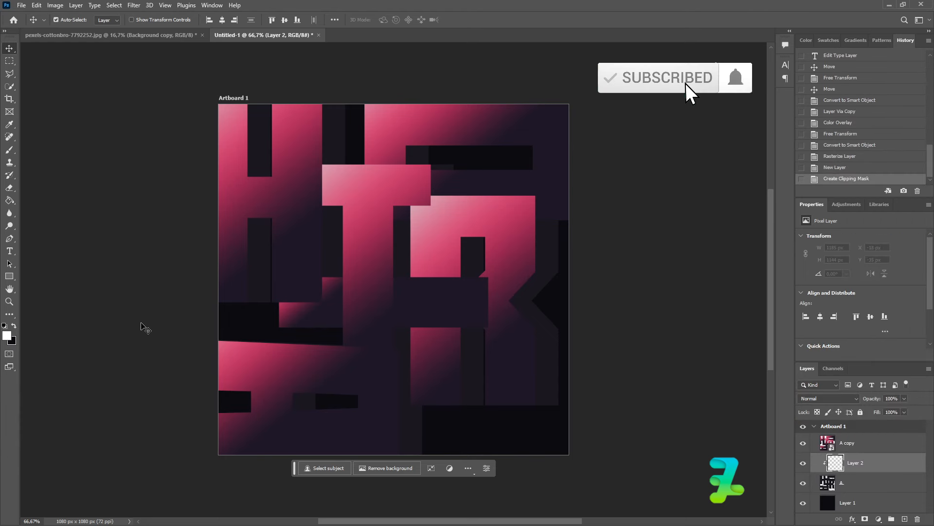
# Set the foreground color to #382b4b
pyautogui.press('i')
pyautogui.click(7, 335)
pyautogui.click(317, 235)
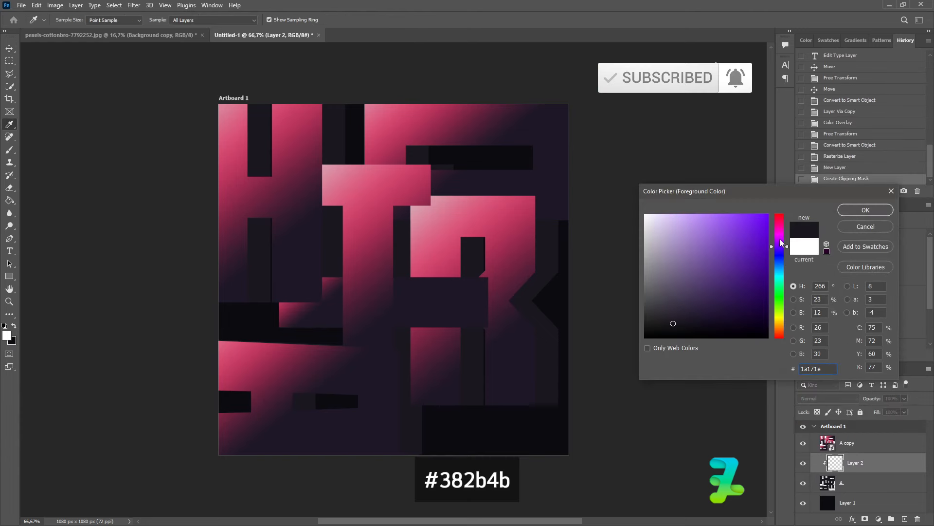
pyautogui.write('382b4b')
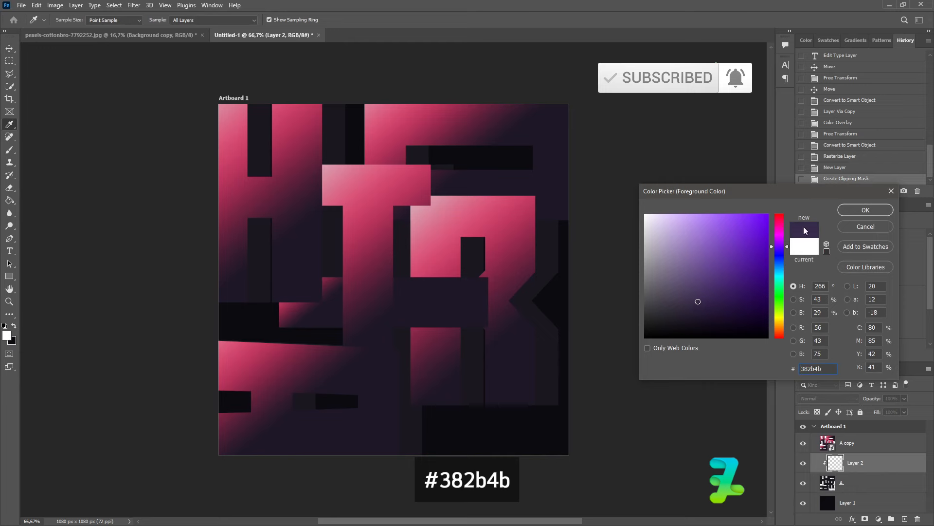
pyautogui.click(865, 210)
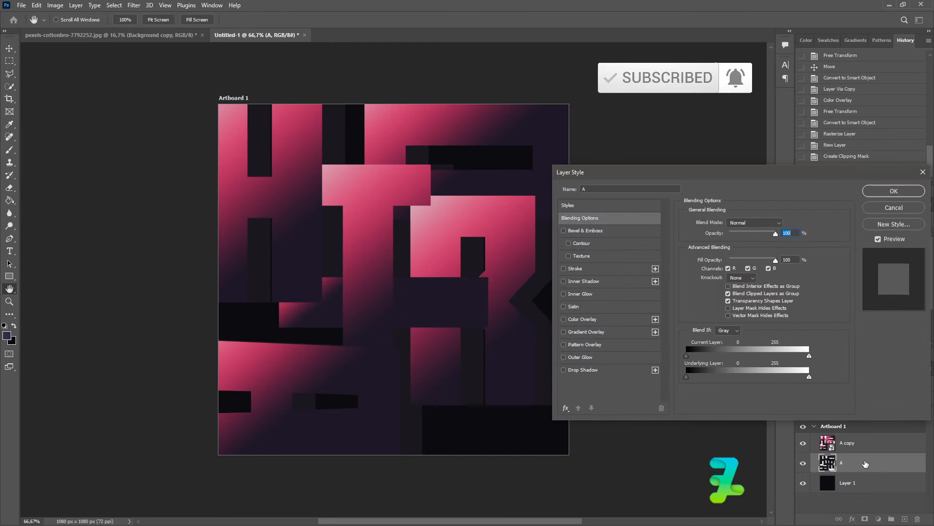
pyautogui.click(564, 319)
pyautogui.click(578, 323)
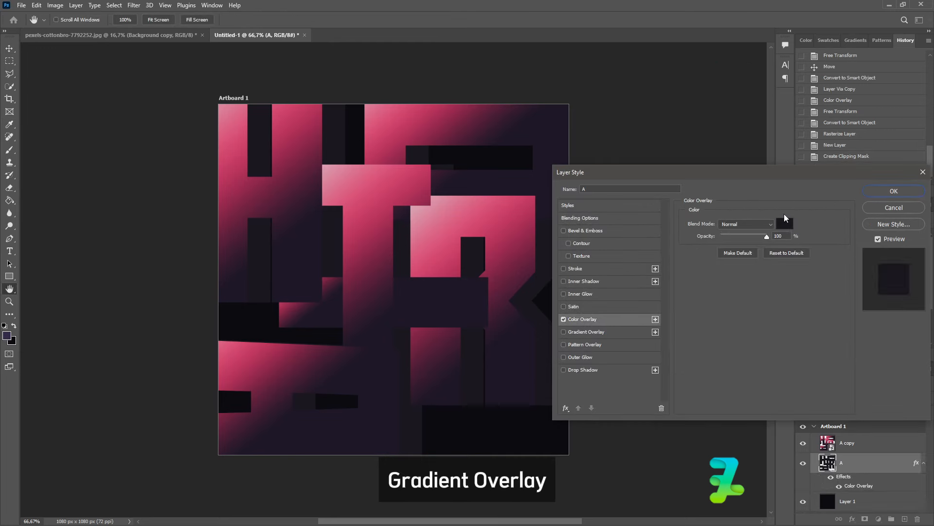
pyautogui.click(564, 320)
# Enable a Gradient Overlay on the rasterized A layer and delete the gradient's middle pink color stop
pyautogui.click(564, 332)
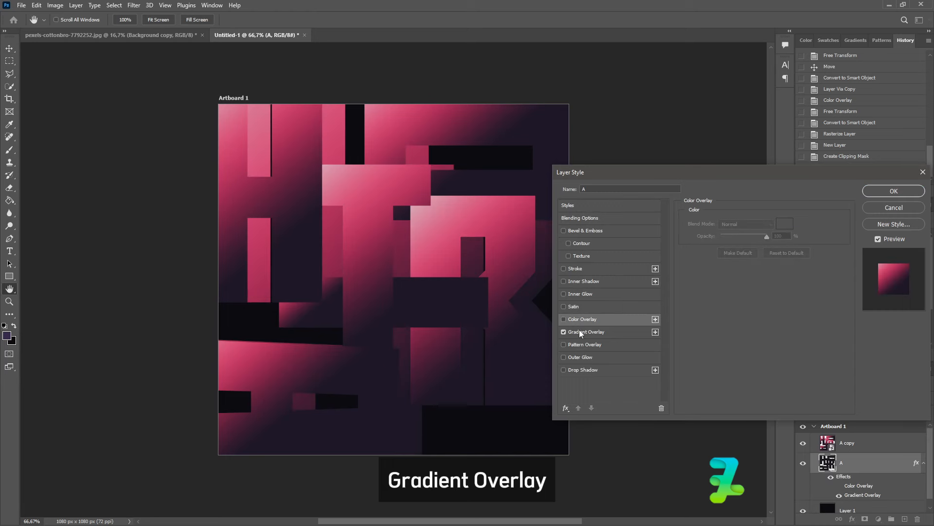
pyautogui.click(584, 332)
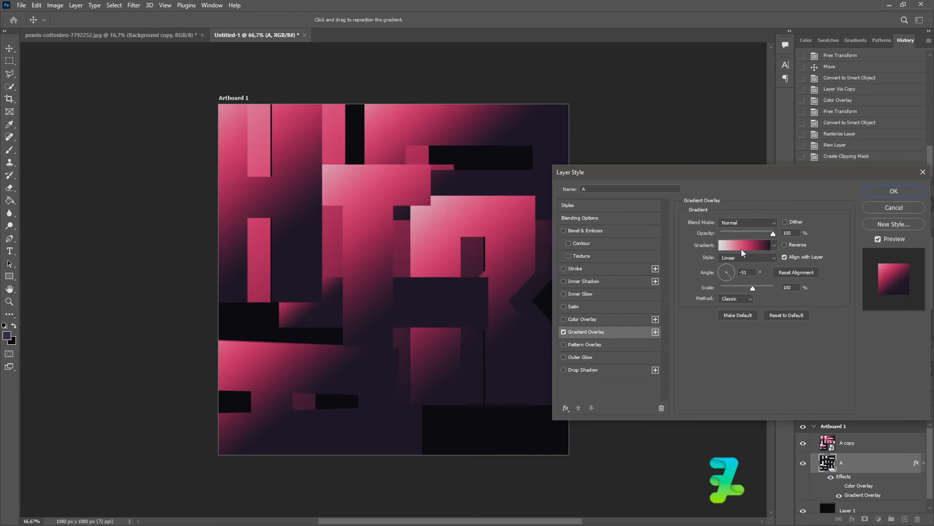
pyautogui.click(743, 248)
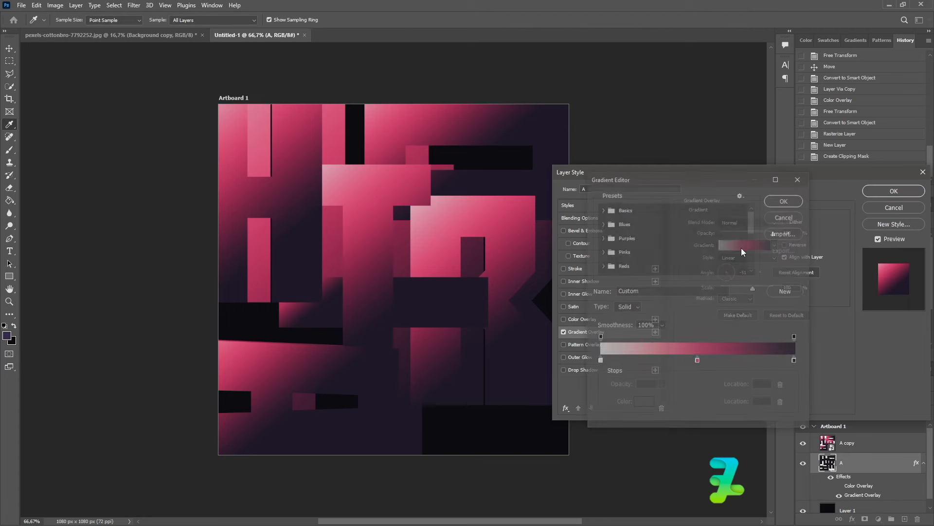
pyautogui.click(697, 362)
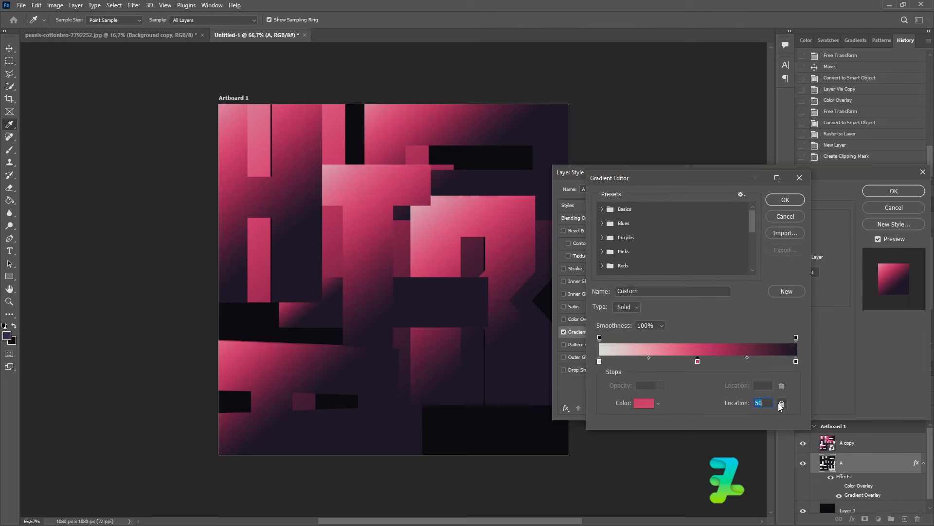
pyautogui.click(781, 404)
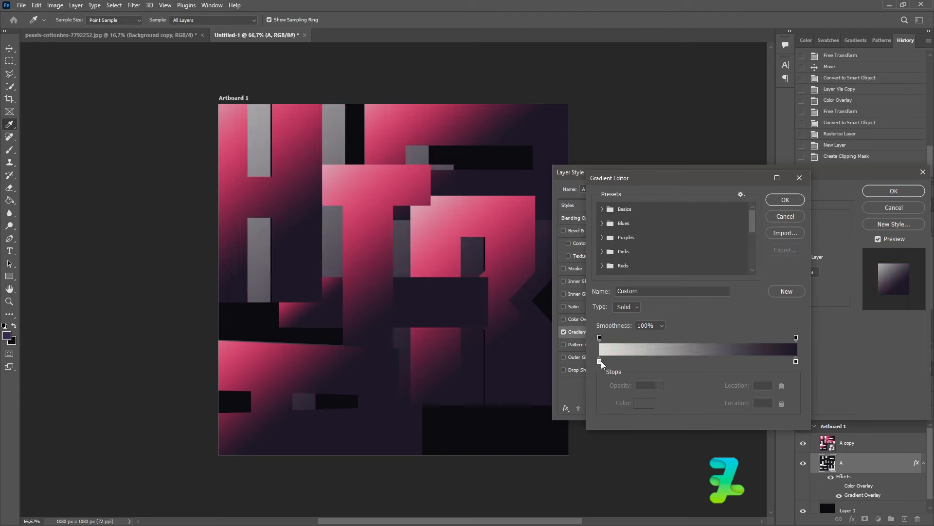
# Set the overlay gradient's dark stop to #1a171e at location 55 and its light stop to location 4, and apply the layer style
pyautogui.moveTo(600, 361); pyautogui.dragTo(638, 362)
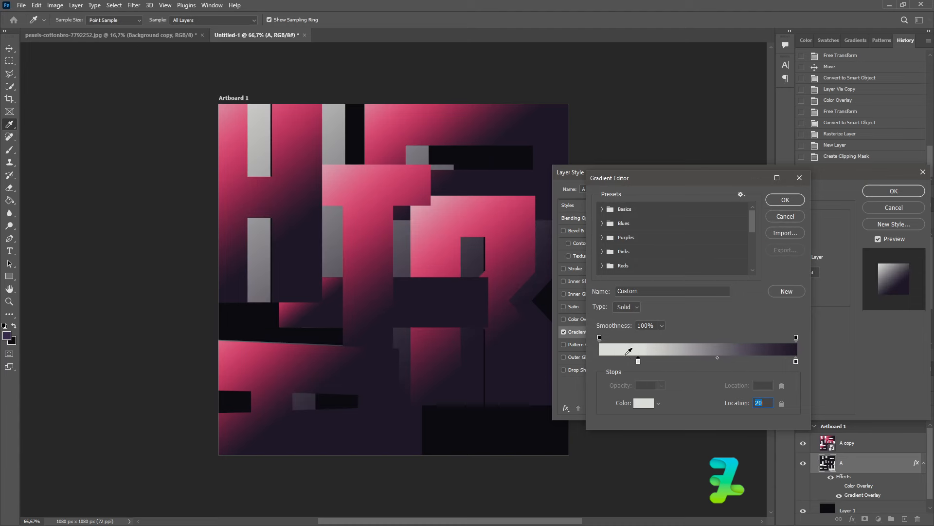
pyautogui.doubleClick(797, 363)
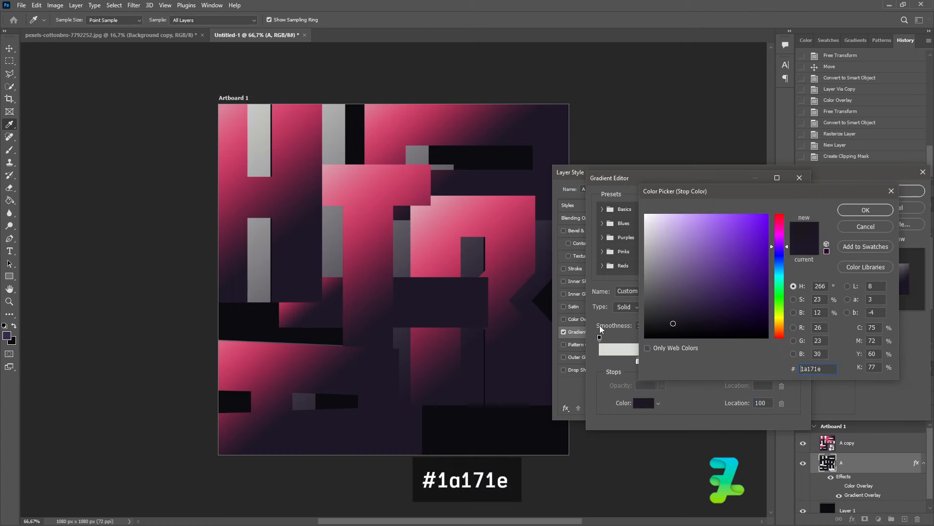
pyautogui.click(855, 213)
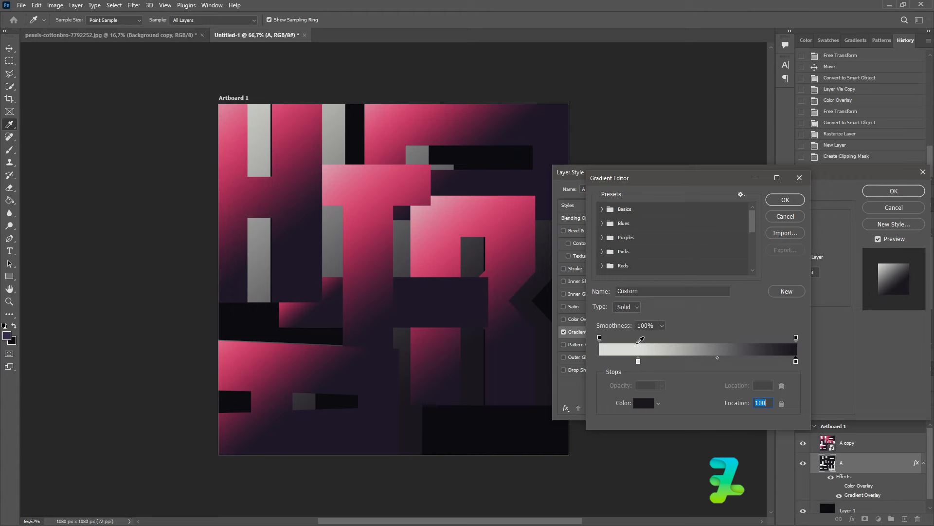
pyautogui.moveTo(639, 363); pyautogui.dragTo(608, 363)
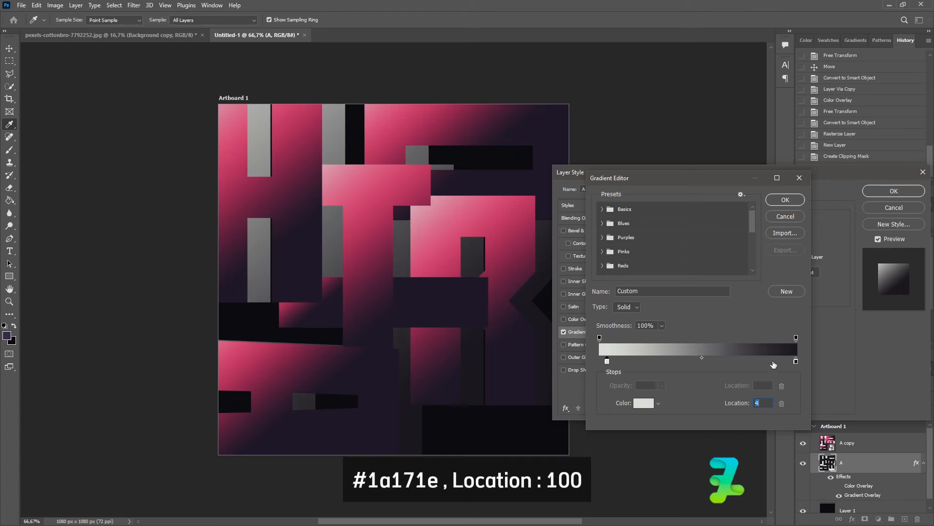
pyautogui.moveTo(795, 363); pyautogui.dragTo(702, 363)
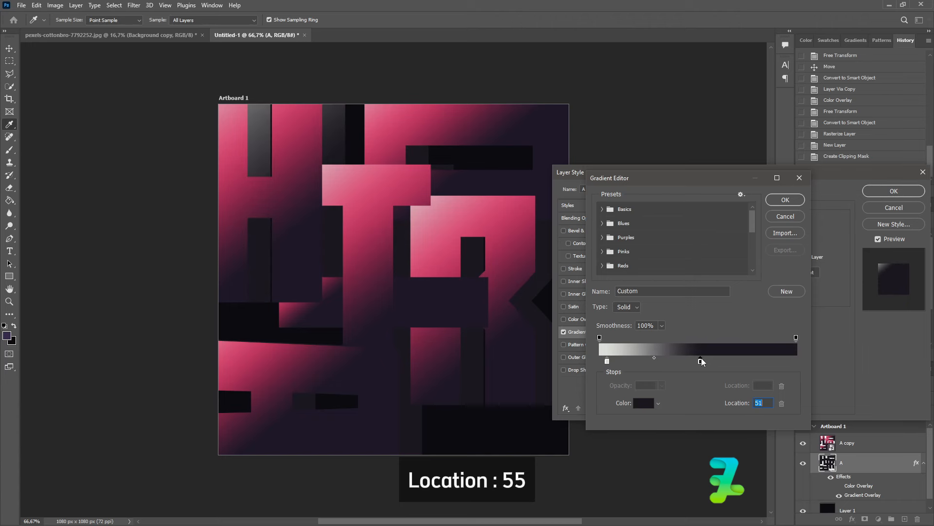
pyautogui.moveTo(701, 361); pyautogui.dragTo(708, 362)
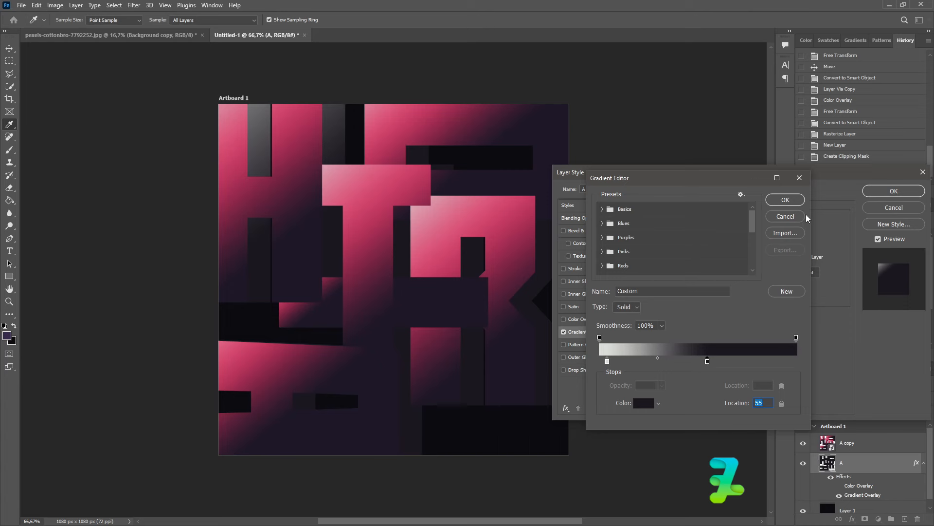
pyautogui.click(793, 200)
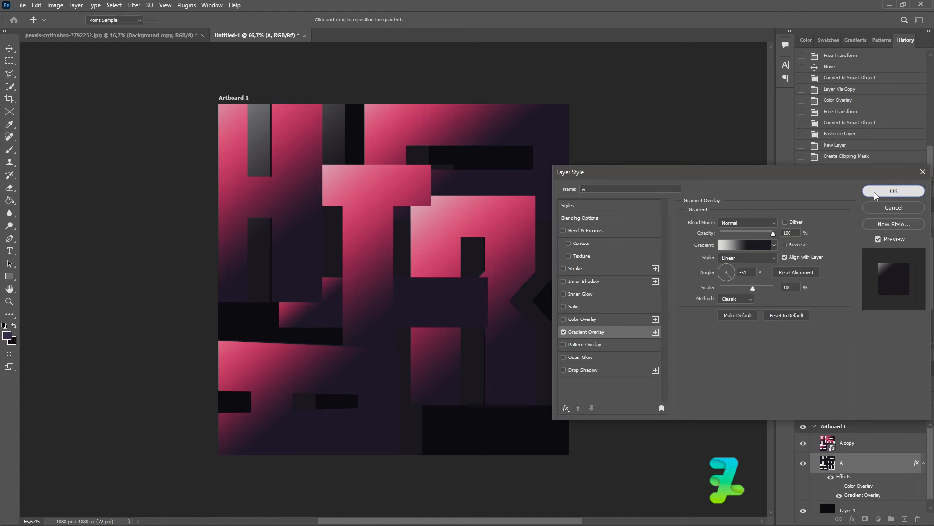
pyautogui.click(874, 196)
# Set the foreground color to #17141b and fill the Layer 1 background with it using the Paint Bucket
pyautogui.click(833, 501)
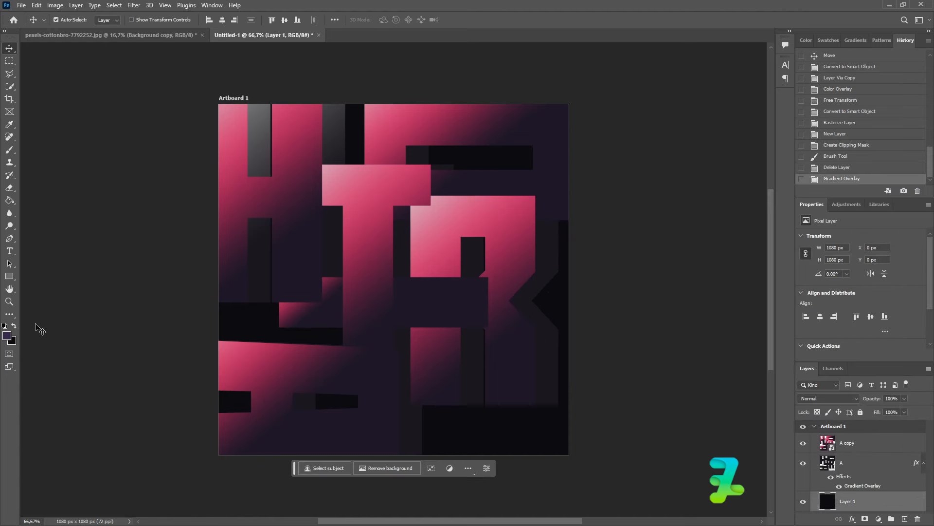
pyautogui.click(7, 335)
pyautogui.click(304, 280)
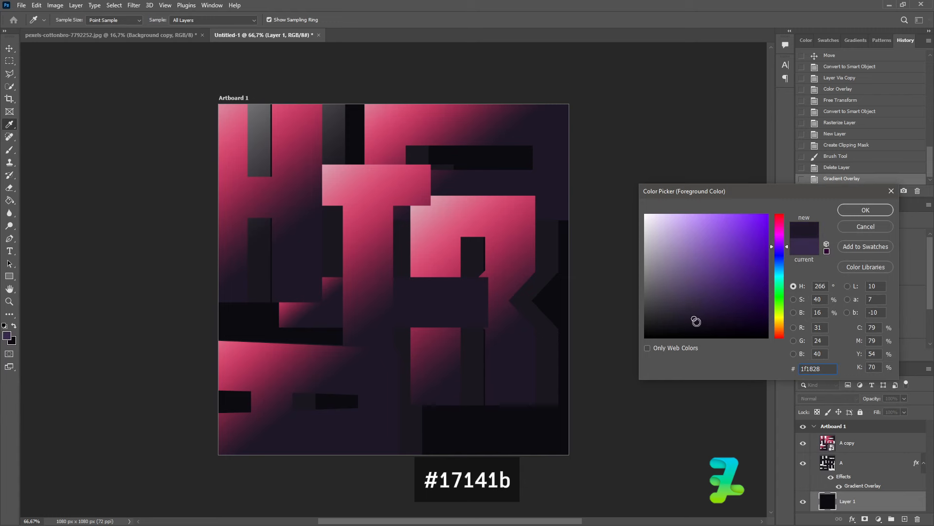
pyautogui.moveTo(689, 320); pyautogui.dragTo(676, 324)
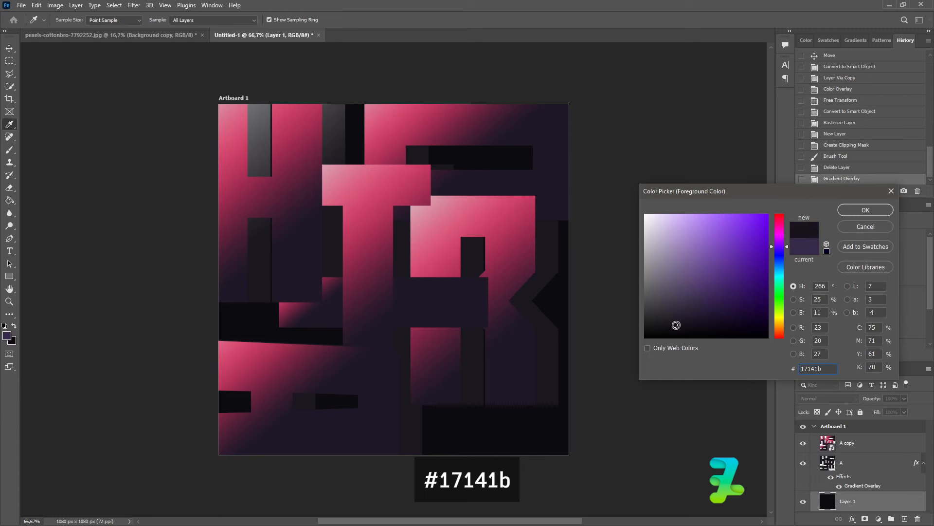
pyautogui.click(862, 210)
pyautogui.press('g')
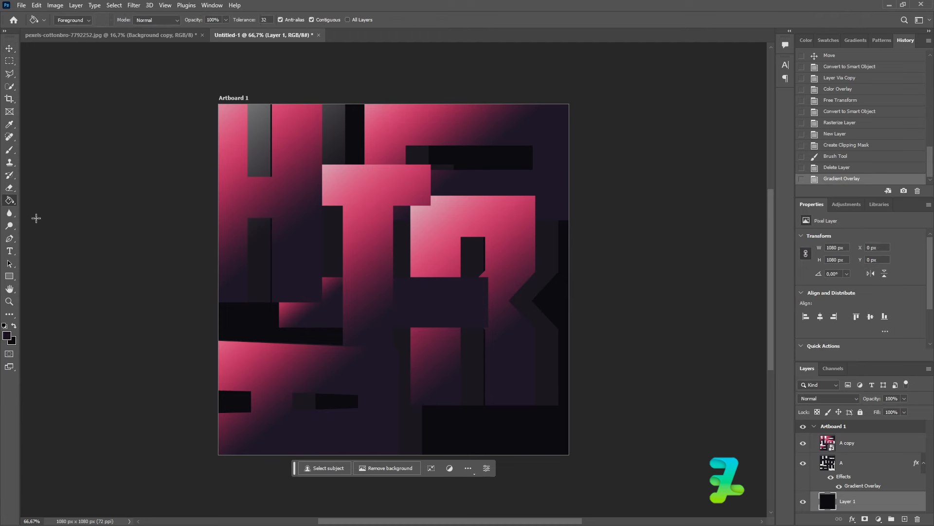
pyautogui.click(247, 325)
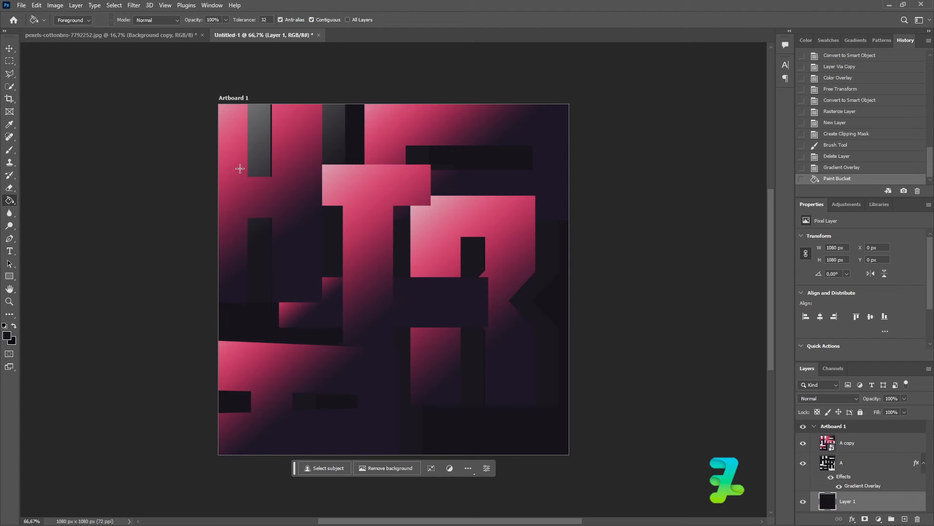
# Float pexels-cottonbro-7792252.jpg in its own window and convert its Background copy layer to a smart object
pyautogui.click(9, 49)
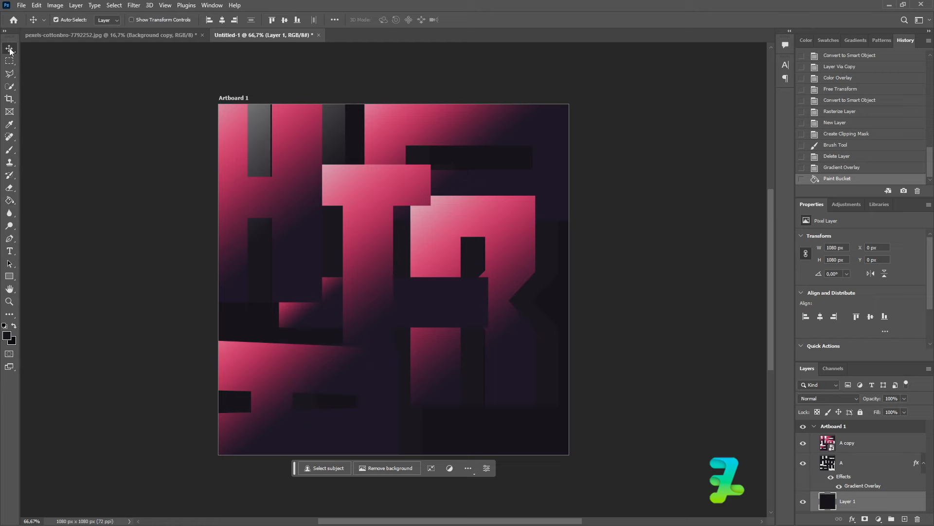
pyautogui.click(150, 34)
pyautogui.rightClick(151, 34)
pyautogui.click(162, 83)
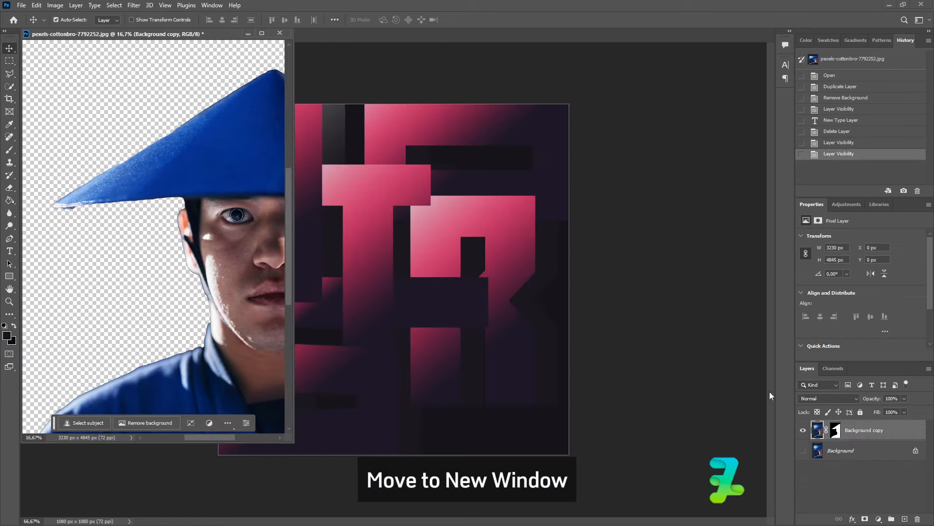
pyautogui.rightClick(878, 434)
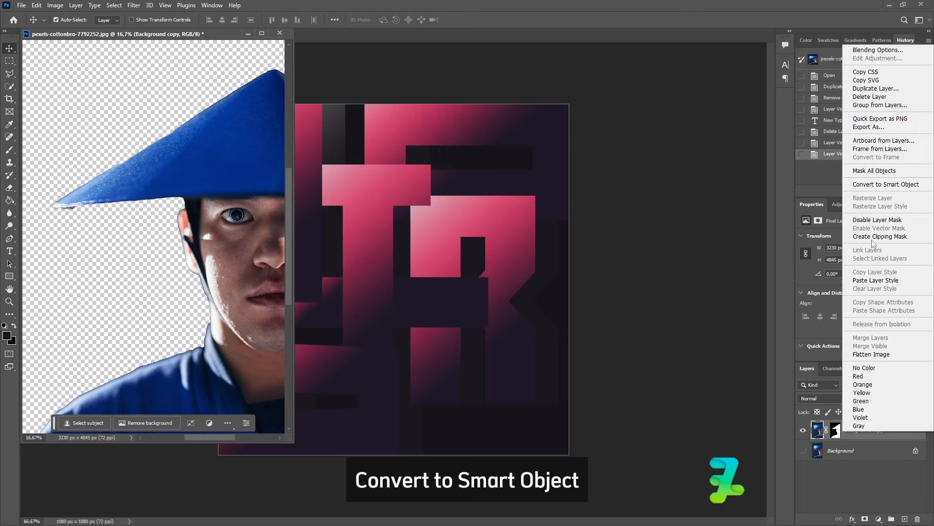
pyautogui.click(874, 184)
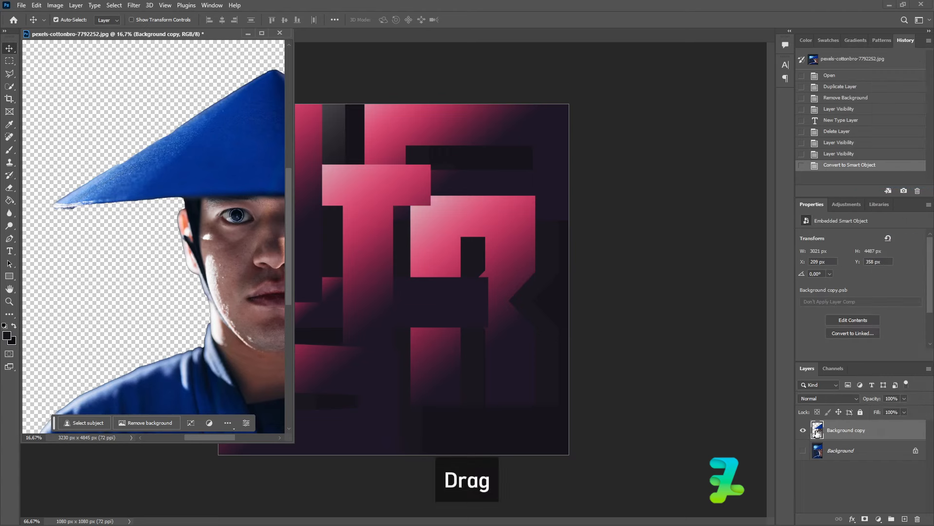
# Copy the Background copy smart object into Untitled-1 and, with the photo window docked again, move it above the A copy layer
pyautogui.moveTo(818, 432); pyautogui.dragTo(448, 335)
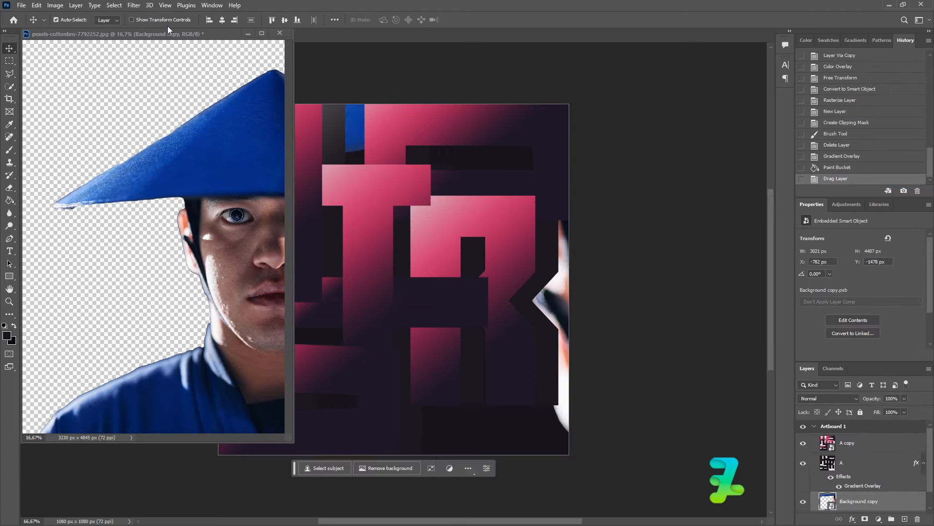
pyautogui.moveTo(167, 30); pyautogui.dragTo(206, 40)
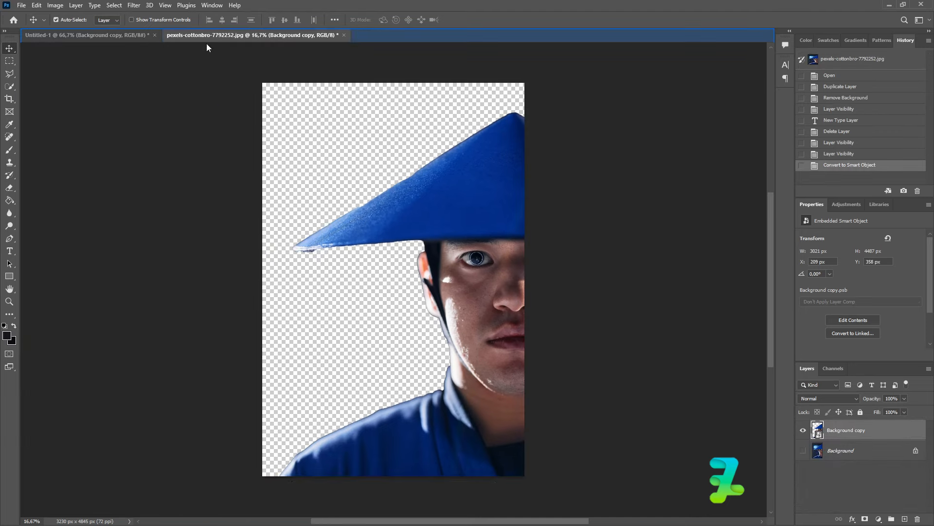
pyautogui.click(119, 35)
pyautogui.moveTo(852, 501); pyautogui.dragTo(853, 441)
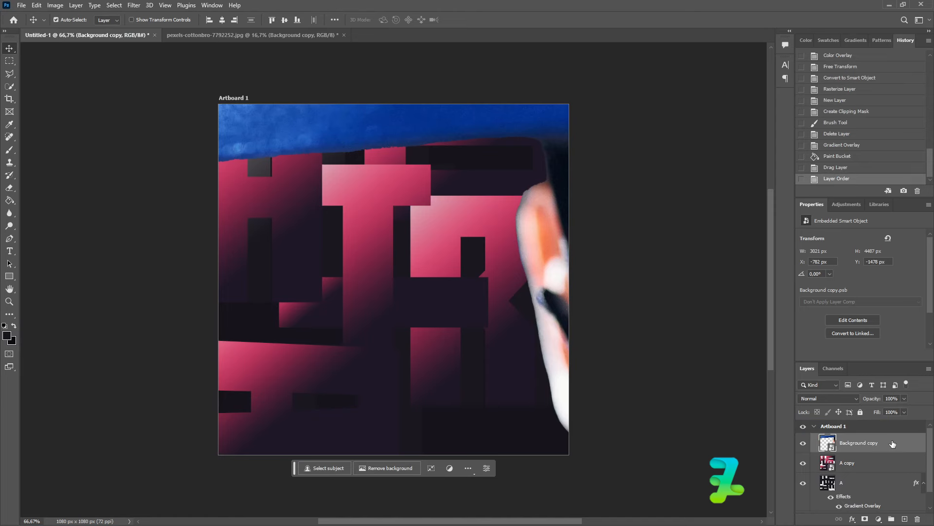
# Scale the man's photo proportionally to 28.08% and align it with the artboard's lower-right corner
pyautogui.hotkey('ctrl', '-')
pyautogui.hotkey('ctrl', '-')
pyautogui.hotkey('ctrl', '-')
pyautogui.hotkey('ctrl', '-')
pyautogui.hotkey('ctrl', '-')
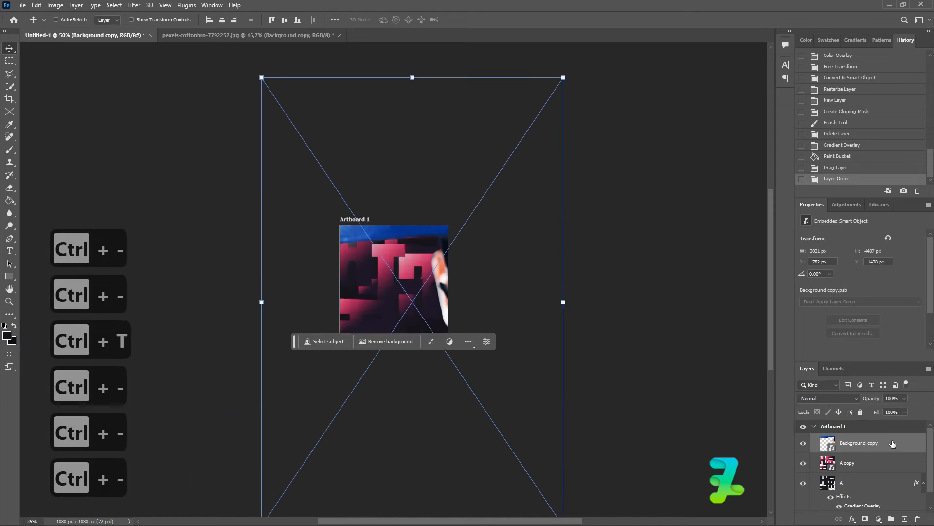
pyautogui.moveTo(497, 421); pyautogui.dragTo(407, 271)
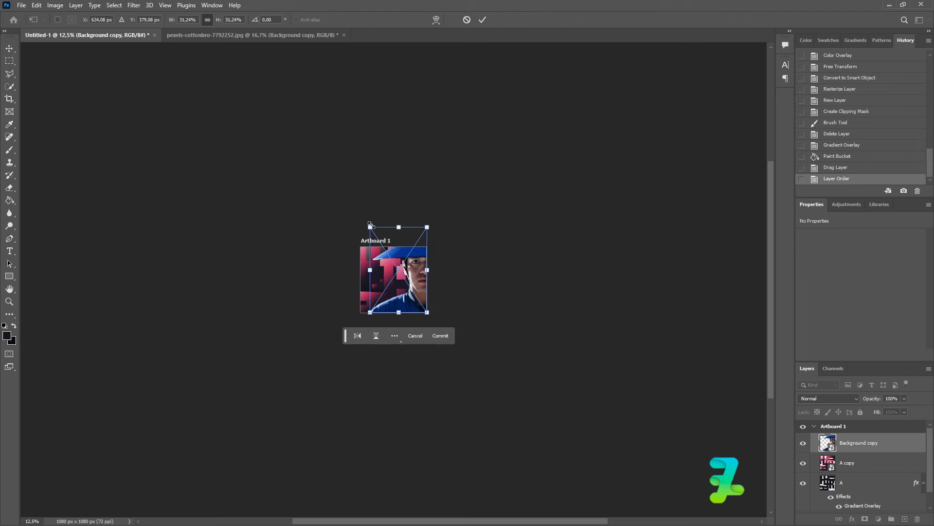
pyautogui.moveTo(371, 224); pyautogui.dragTo(379, 231)
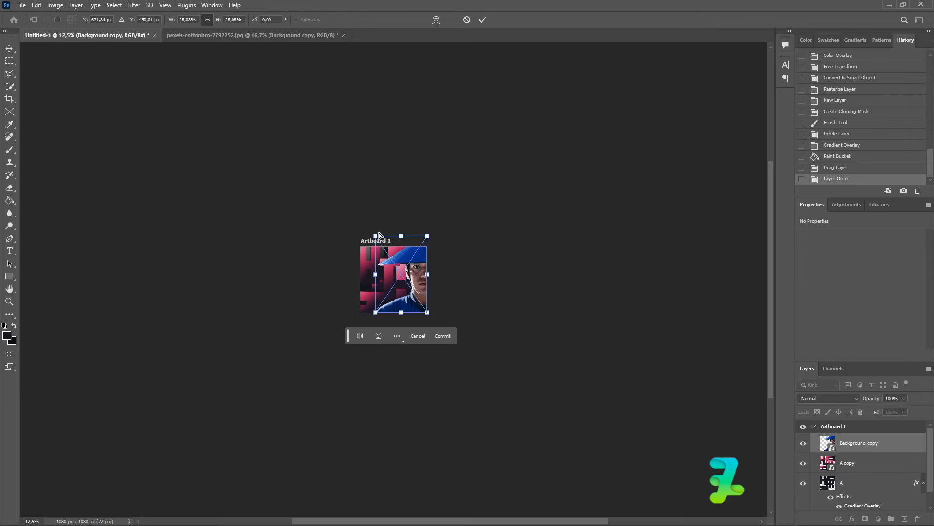
pyautogui.hotkey('ctrl', '-')
pyautogui.hotkey('ctrl', '=')
pyautogui.hotkey('ctrl', '=')
pyautogui.hotkey('ctrl', '=')
pyautogui.hotkey('ctrl', '=')
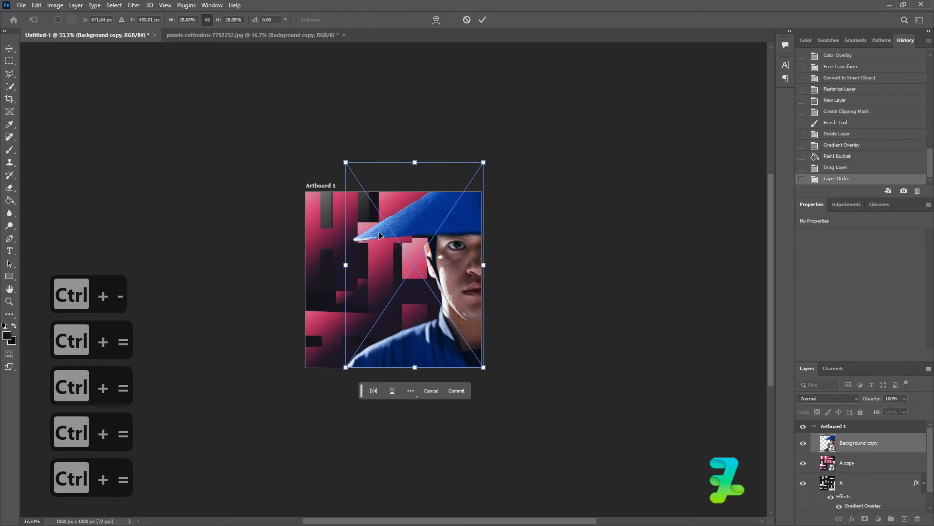
pyautogui.hotkey('ctrl', '=')
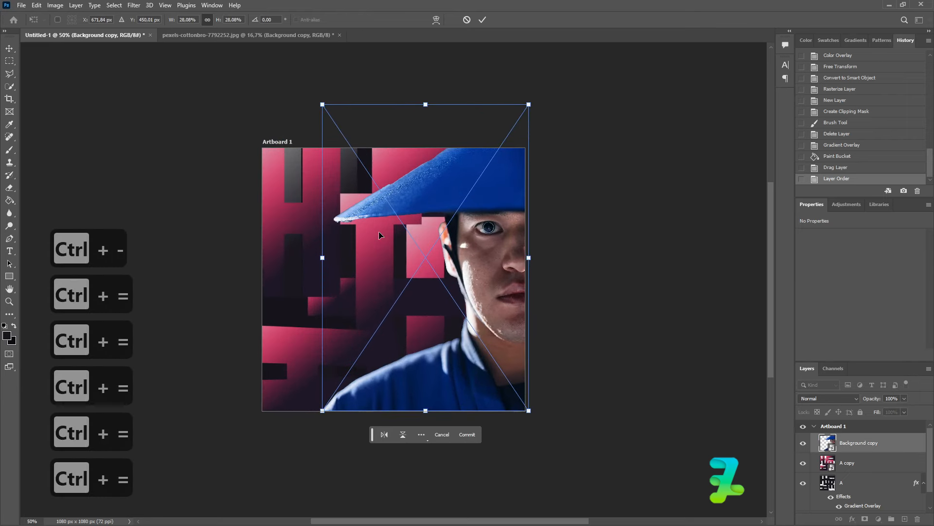
pyautogui.click(11, 51)
# Duplicate Background copy with the original hidden, and apply a Camera Raw Filter to the duplicate: Exposure -4.45, Contrast +100, Highlights -100
pyautogui.hotkey('ctrl', 'j')
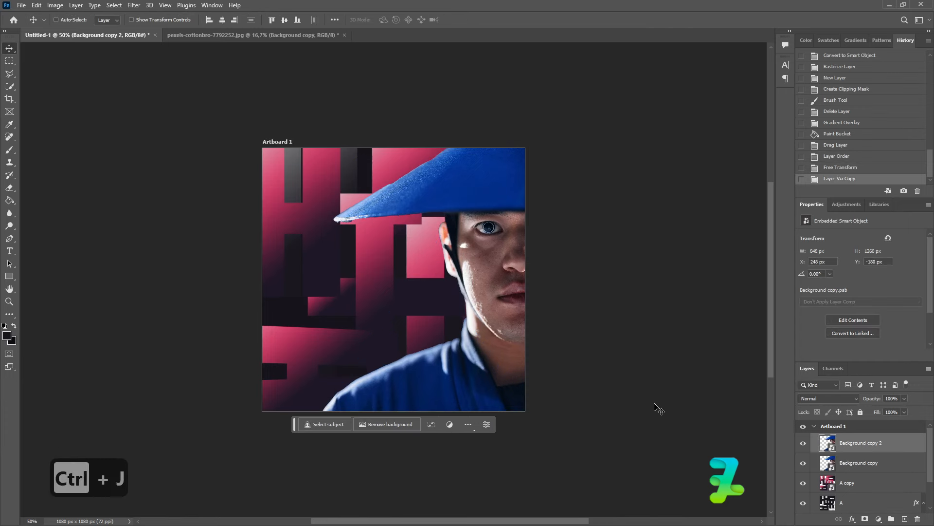
pyautogui.click(803, 463)
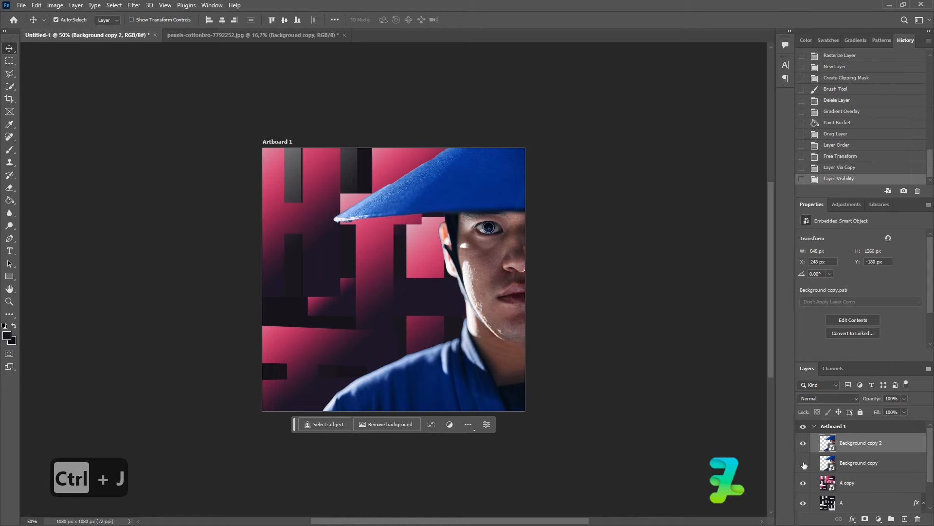
pyautogui.click(134, 5)
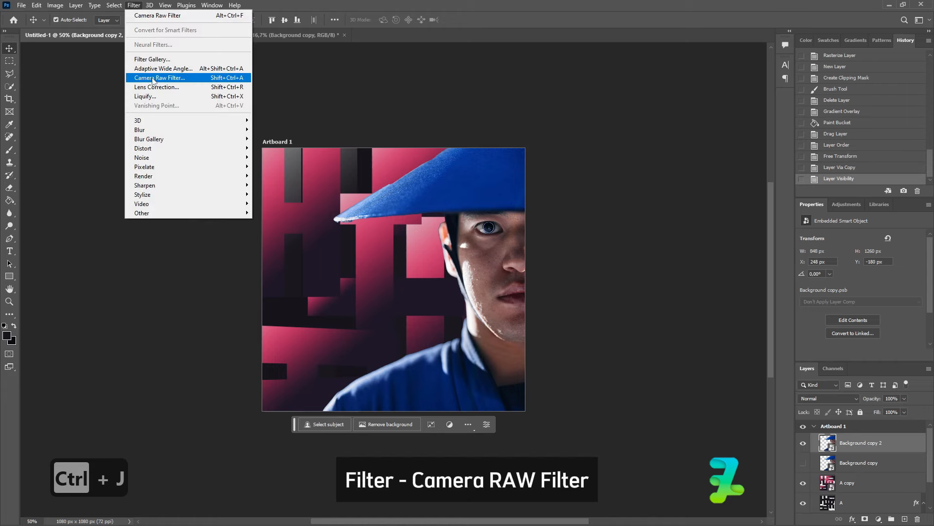
pyautogui.click(168, 78)
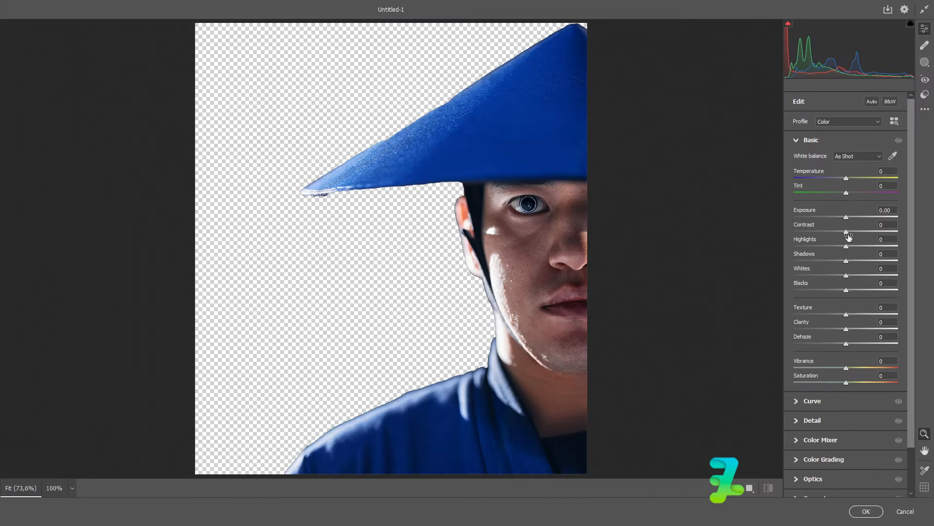
pyautogui.moveTo(848, 220); pyautogui.dragTo(767, 251)
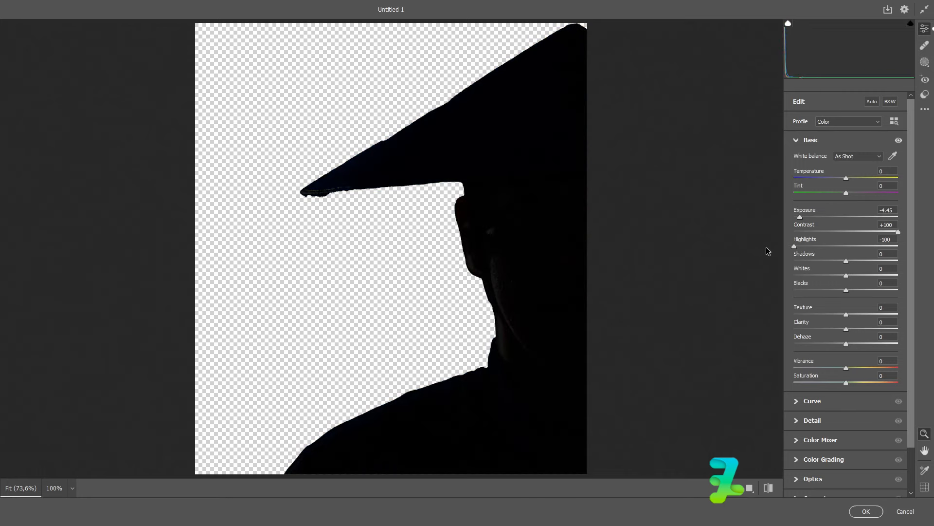
pyautogui.click(866, 511)
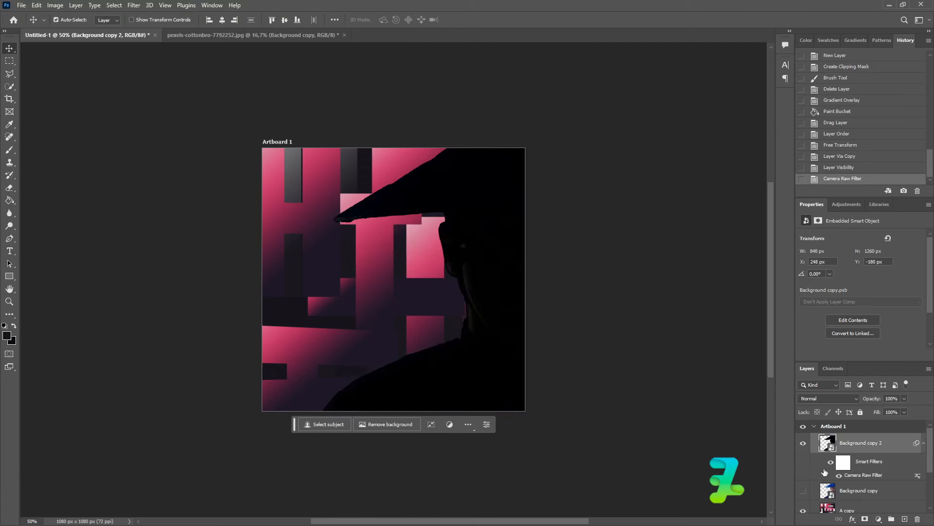
# Show the original Background copy layer and add a layer mask to Background copy 2, ready for painting with a black brush
pyautogui.click(804, 491)
pyautogui.click(865, 518)
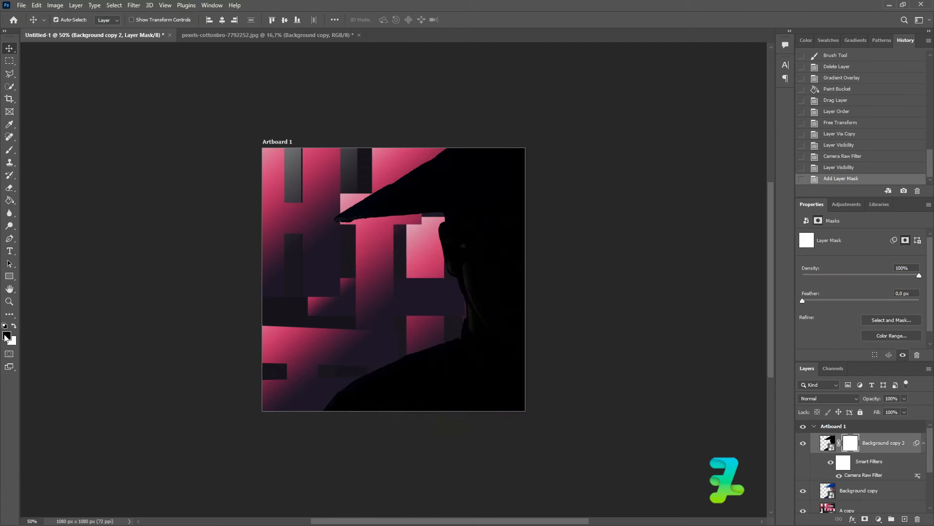
pyautogui.click(7, 335)
pyautogui.click(865, 210)
pyautogui.click(10, 150)
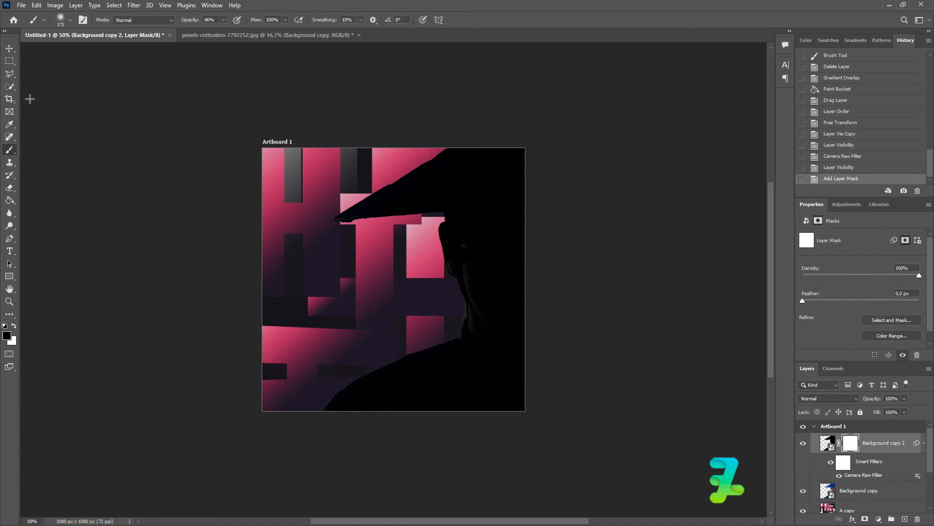
pyautogui.click(446, 260)
pyautogui.hotkey('ctrl', 'z')
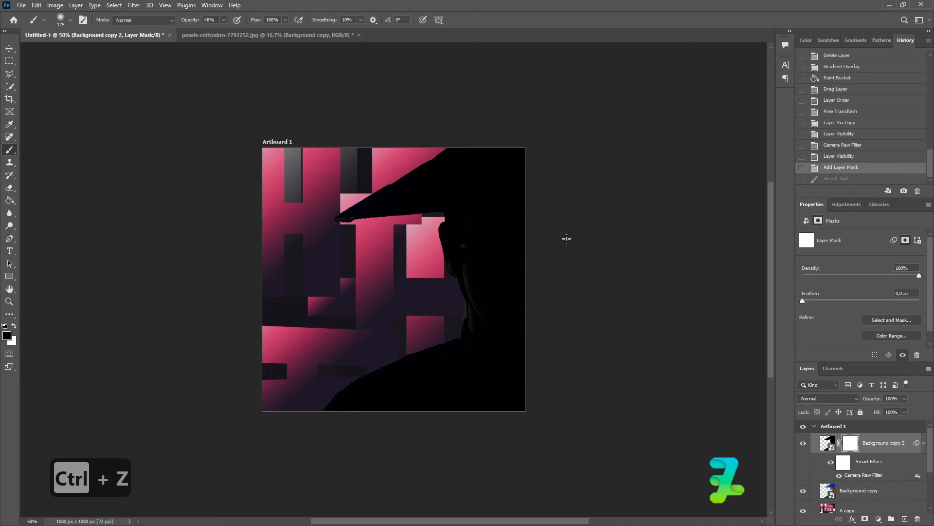
pyautogui.moveTo(555, 285)
pyautogui.mouseDown()
pyautogui.moveTo(529, 235)
pyautogui.moveTo(538, 323)
pyautogui.mouseUp()
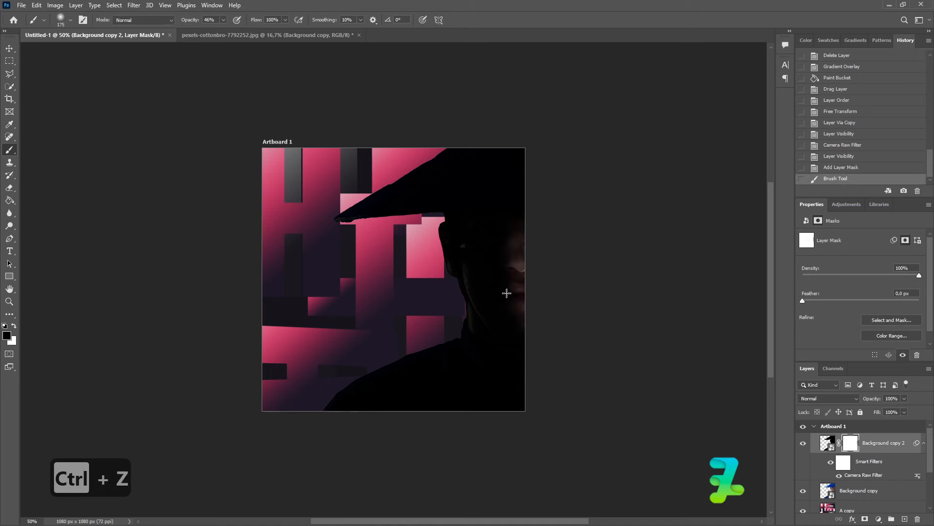
pyautogui.hotkey('ctrl', 'z')
# Reduce the brush opacity to 15%, enlarge the brush, and paint black on the Background copy 2 mask over the man's face
pyautogui.click(223, 20)
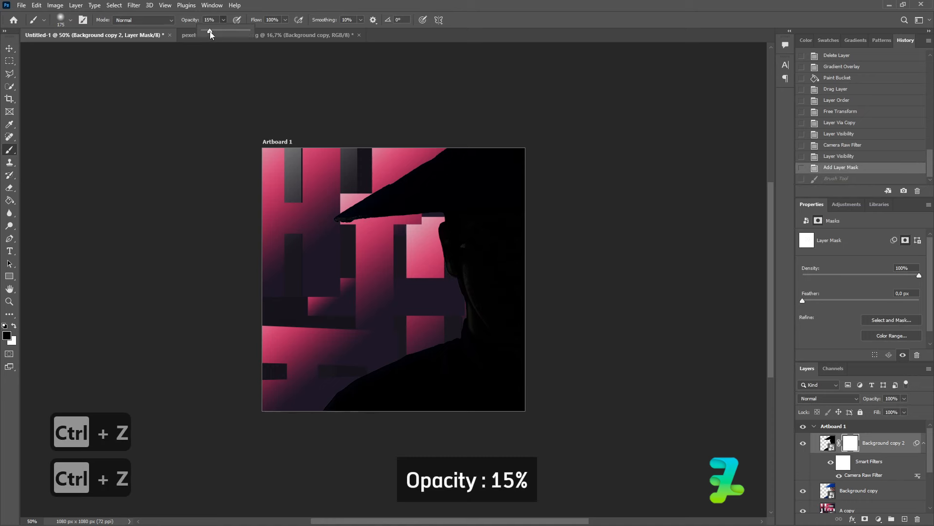
pyautogui.click(224, 21)
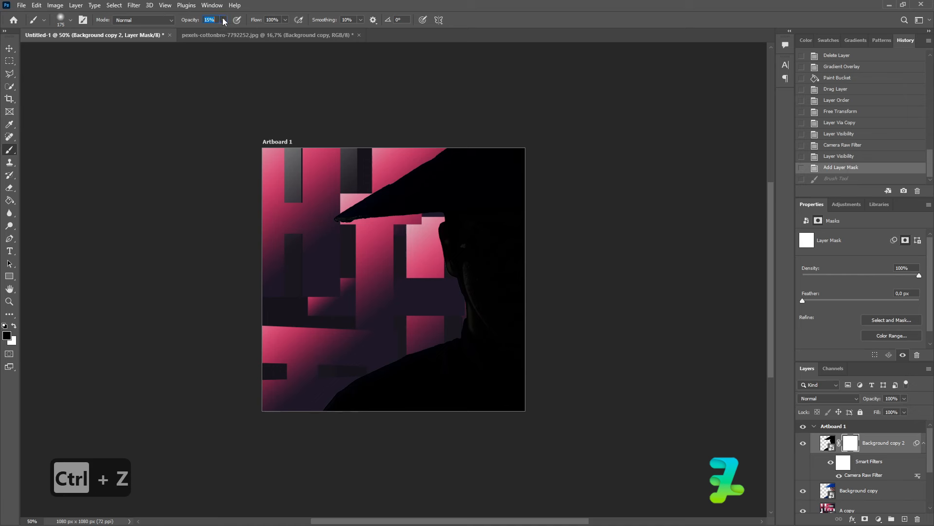
pyautogui.press(']')
pyautogui.press(']')
pyautogui.press(']')
pyautogui.press(']')
pyautogui.press(']')
pyautogui.press(']')
pyautogui.moveTo(459, 241); pyautogui.dragTo(467, 282)
pyautogui.moveTo(470, 244); pyautogui.dragTo(482, 311)
pyautogui.moveTo(460, 219); pyautogui.dragTo(494, 278)
pyautogui.moveTo(481, 229)
pyautogui.mouseDown()
pyautogui.moveTo(492, 252)
pyautogui.moveTo(452, 239)
pyautogui.mouseUp()
# Enlarge the brush to 900 px and paint black on the mask over the hat, neck and shoulder to bring back the lighter portrait
pyautogui.press(']')
pyautogui.press(']')
pyautogui.press(']')
pyautogui.press(']')
pyautogui.press(']')
pyautogui.press(']')
pyautogui.press(']')
pyautogui.press(']')
pyautogui.press(']')
pyautogui.moveTo(443, 119)
pyautogui.mouseDown()
pyautogui.moveTo(221, 214)
pyautogui.moveTo(426, 216)
pyautogui.moveTo(453, 242)
pyautogui.moveTo(319, 346)
pyautogui.mouseUp()
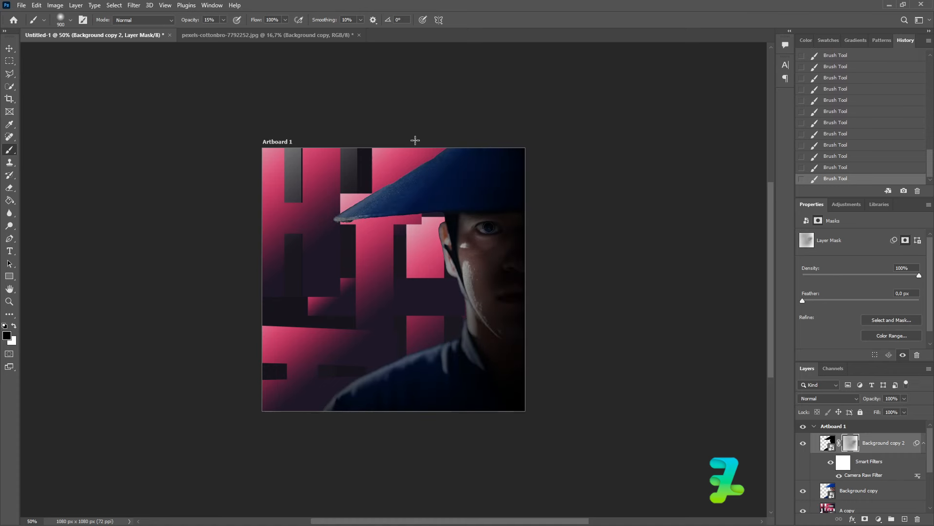
pyautogui.moveTo(452, 297)
pyautogui.mouseDown()
pyautogui.moveTo(437, 258)
pyautogui.moveTo(426, 297)
pyautogui.mouseUp()
pyautogui.moveTo(345, 351)
pyautogui.mouseDown()
pyautogui.moveTo(321, 377)
pyautogui.moveTo(341, 348)
pyautogui.mouseUp()
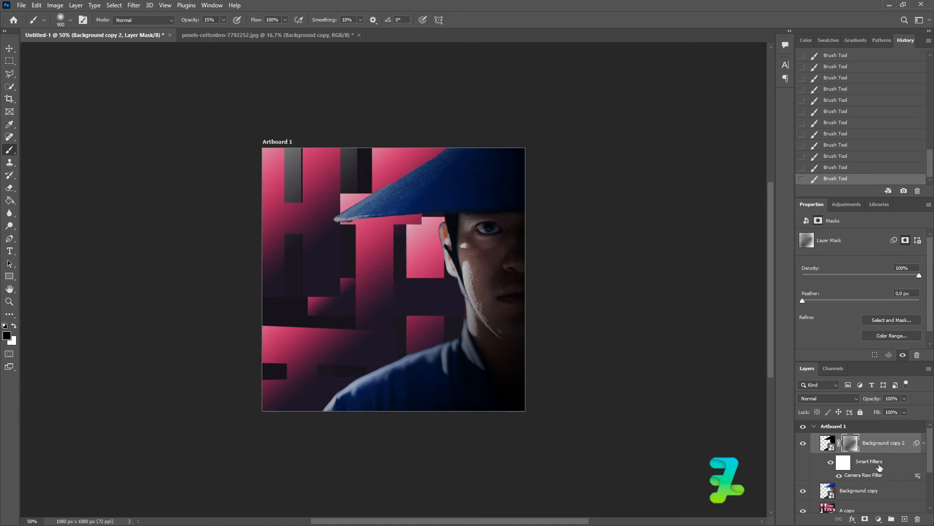
# Set the opacity of the Background copy 2 layer to 84%
pyautogui.click(829, 446)
pyautogui.click(905, 398)
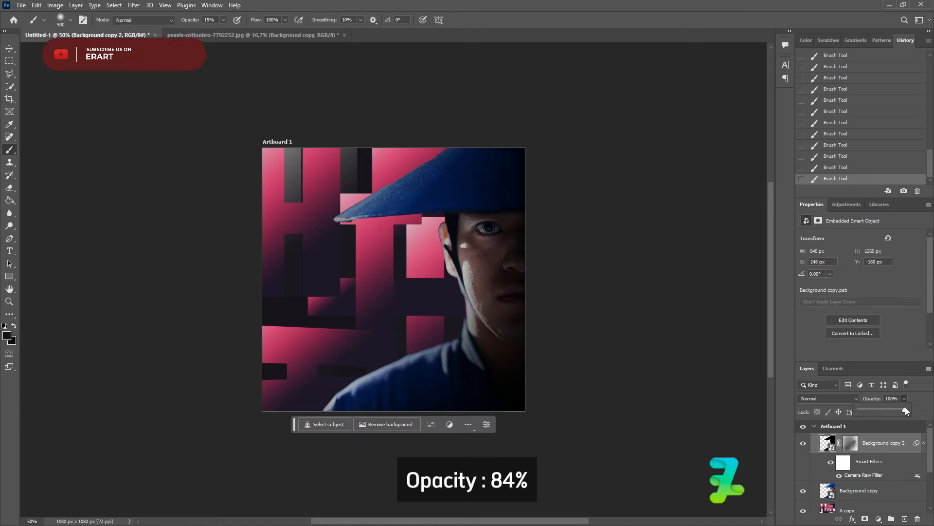
pyautogui.moveTo(906, 408); pyautogui.dragTo(898, 411)
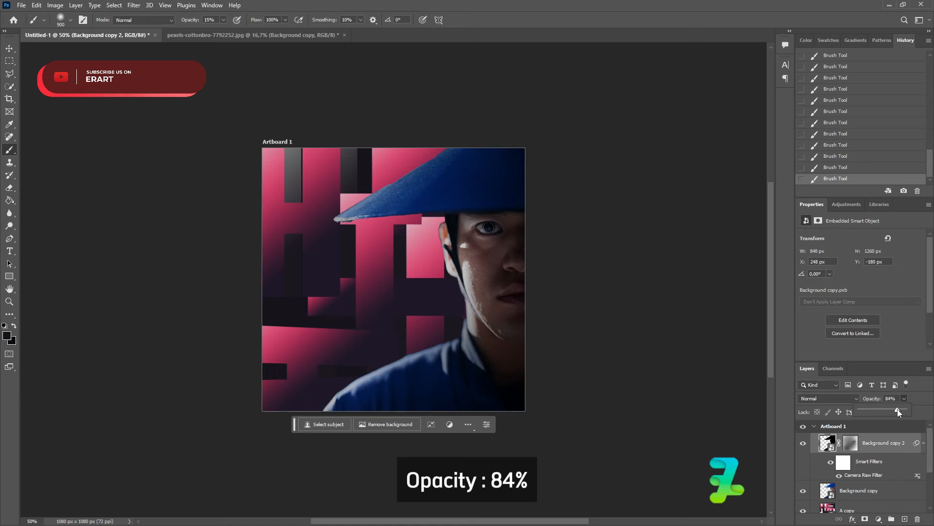
# Add an Exposure adjustment clipped to Background copy 2 with Exposure -2.00, Offset -0.1000 and Gamma Correction 0.56
pyautogui.click(879, 519)
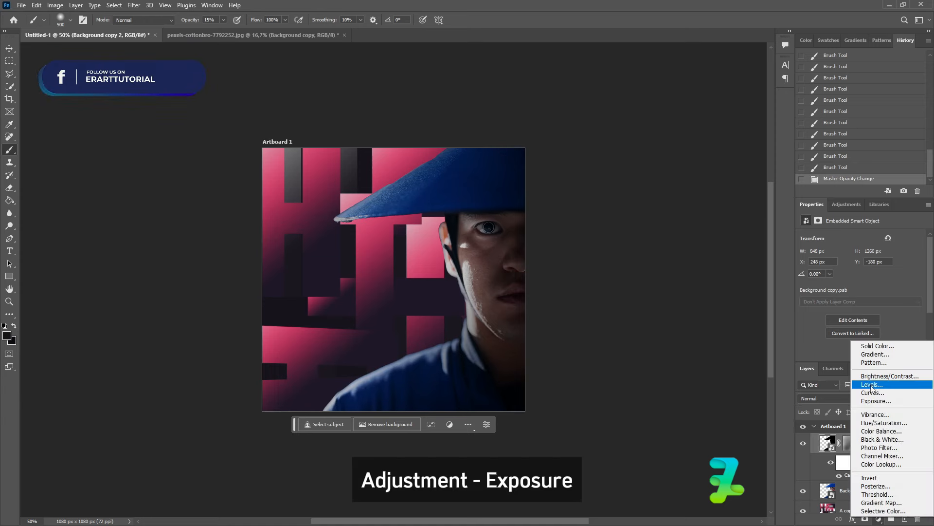
pyautogui.click(874, 402)
pyautogui.hotkey('ctrl', 'alt', 'g')
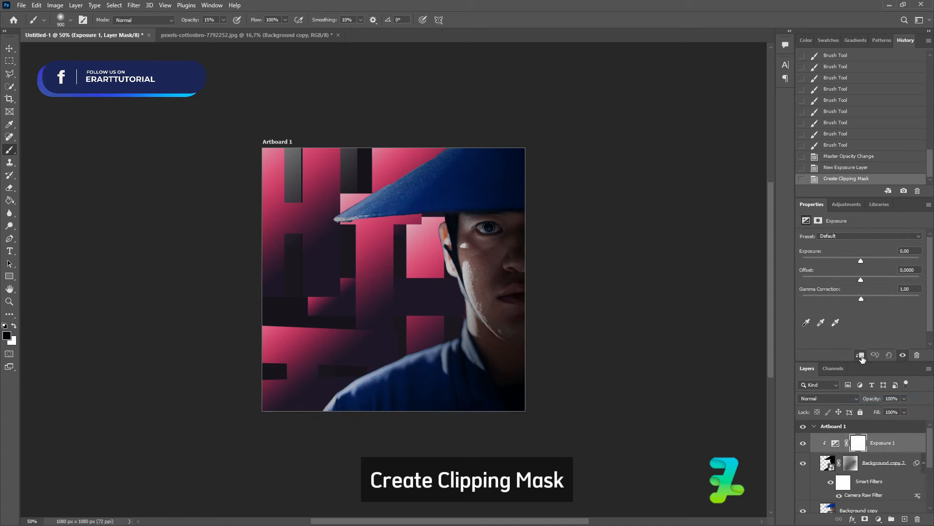
pyautogui.moveTo(861, 299); pyautogui.dragTo(843, 261)
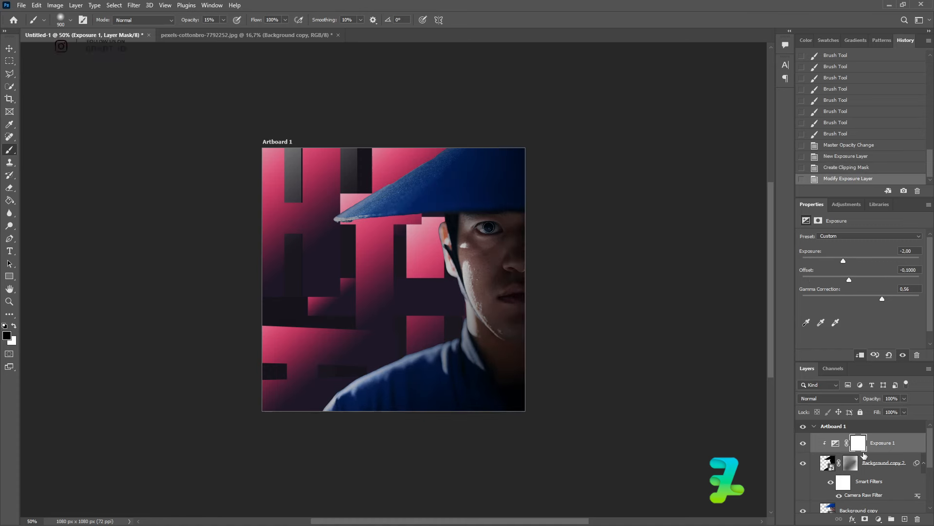
# Add a clipped Color Lookup adjustment above Exposure 1 and set its 3DLUT file to Moonlight.3DL
pyautogui.click(878, 519)
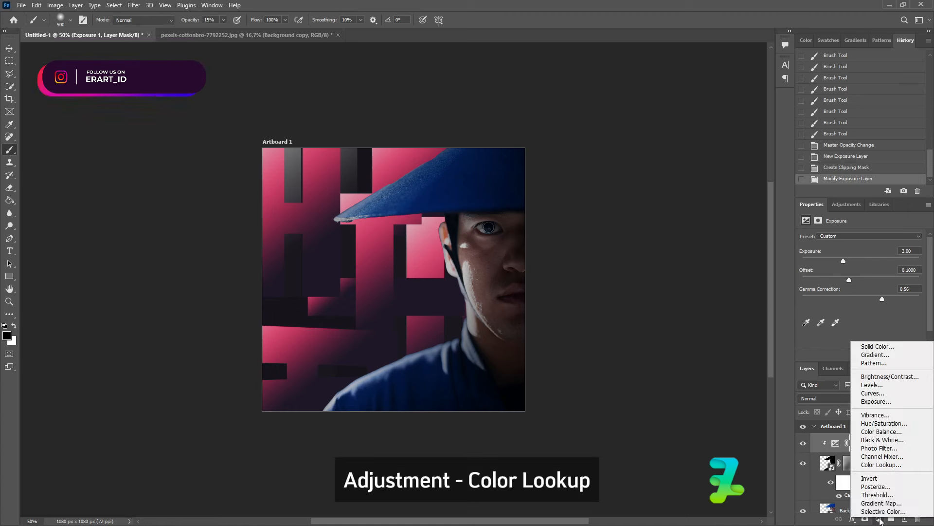
pyautogui.click(867, 465)
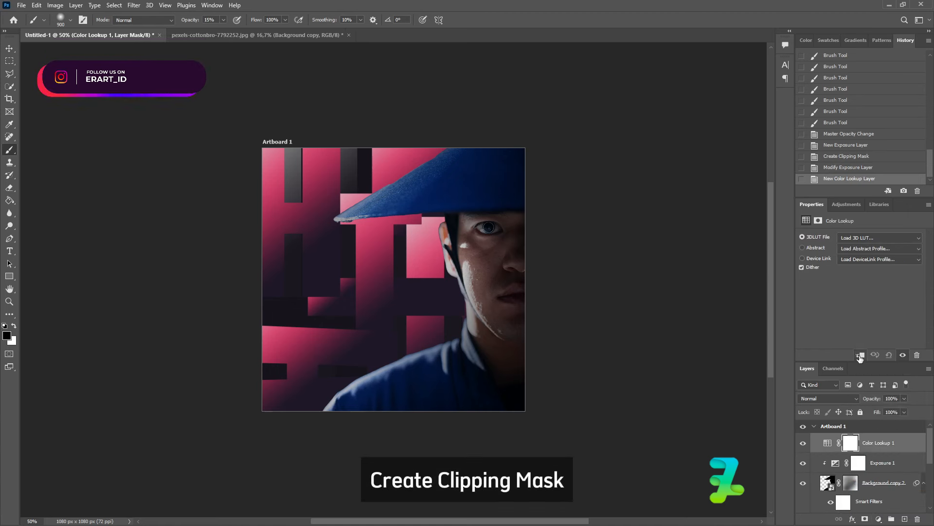
pyautogui.hotkey('ctrl', 'alt', 'g')
pyautogui.click(867, 237)
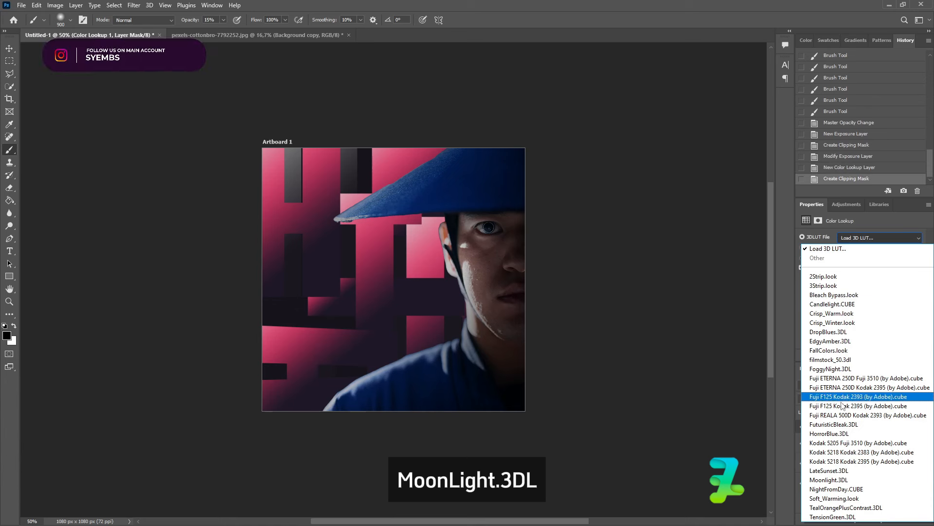
pyautogui.click(840, 424)
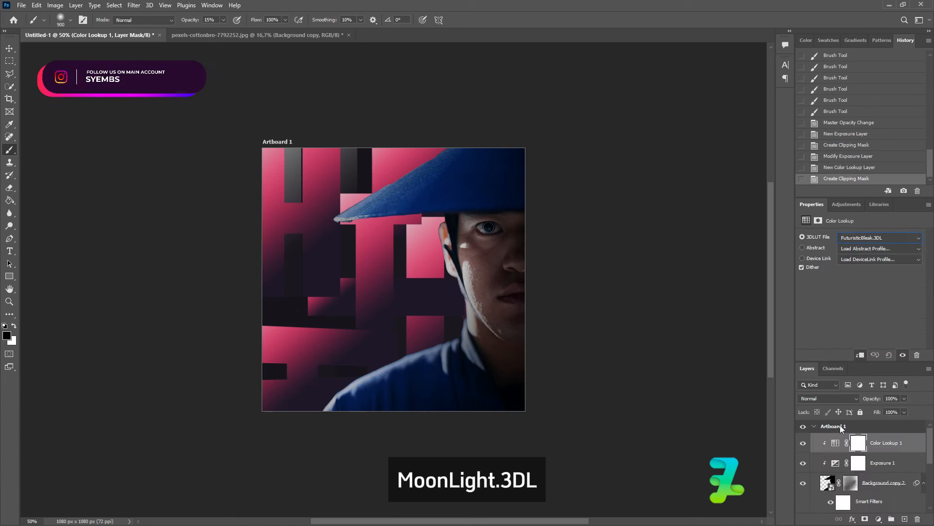
pyautogui.click(867, 238)
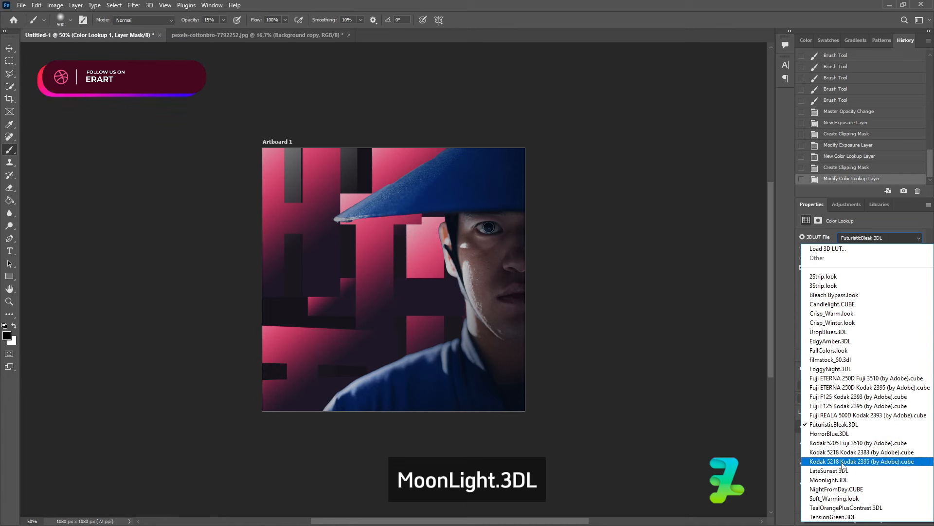
pyautogui.click(838, 480)
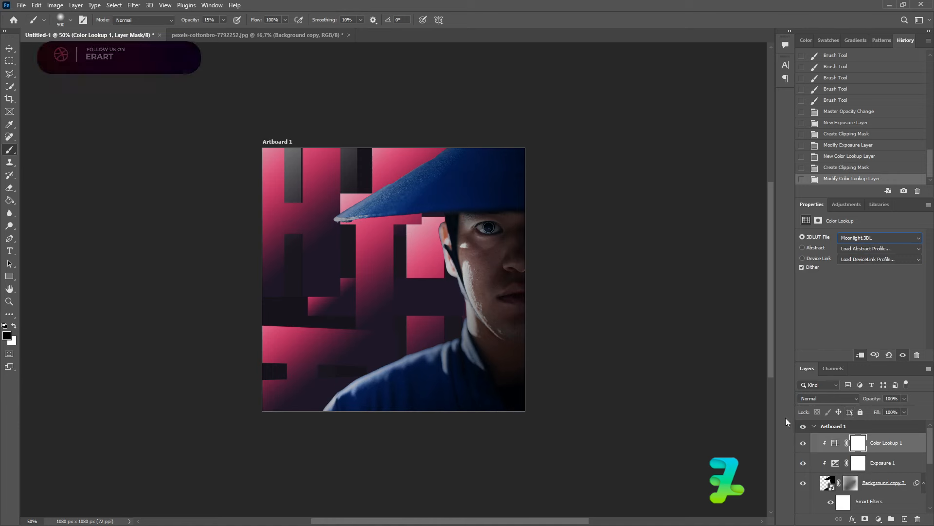
# Add a clipped Curves adjustment above Color Lookup 1 and pull the RGB curve downward to darken the midtones
pyautogui.click(879, 519)
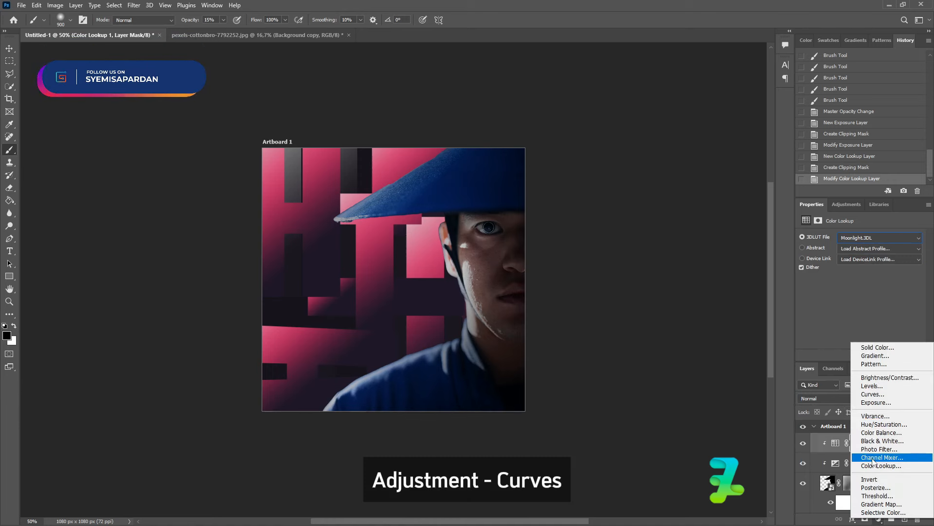
pyautogui.click(871, 393)
pyautogui.click(860, 356)
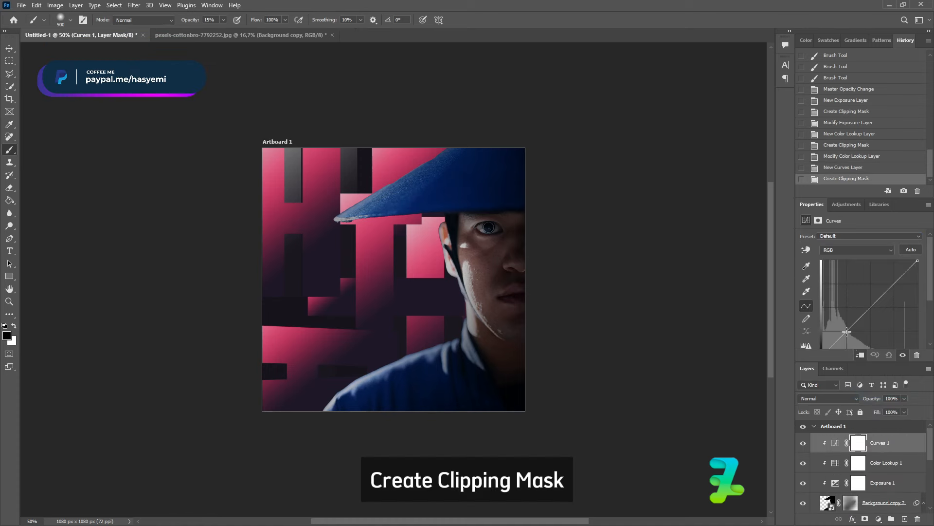
pyautogui.moveTo(847, 325); pyautogui.dragTo(870, 332)
# Set the opacity of the Background copy 2 layer to 95%
pyautogui.scroll(-2, 866, 504)
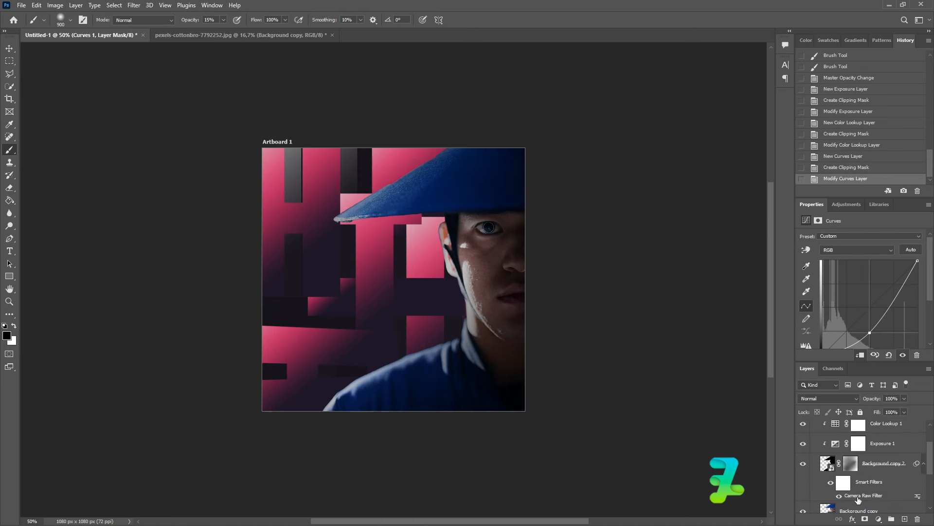
pyautogui.scroll(-1, 858, 500)
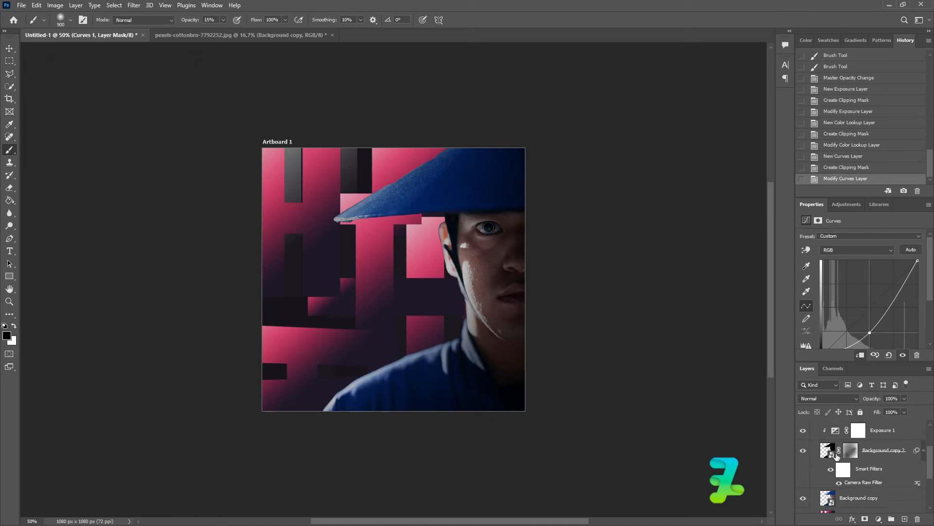
pyautogui.click(822, 450)
pyautogui.click(905, 398)
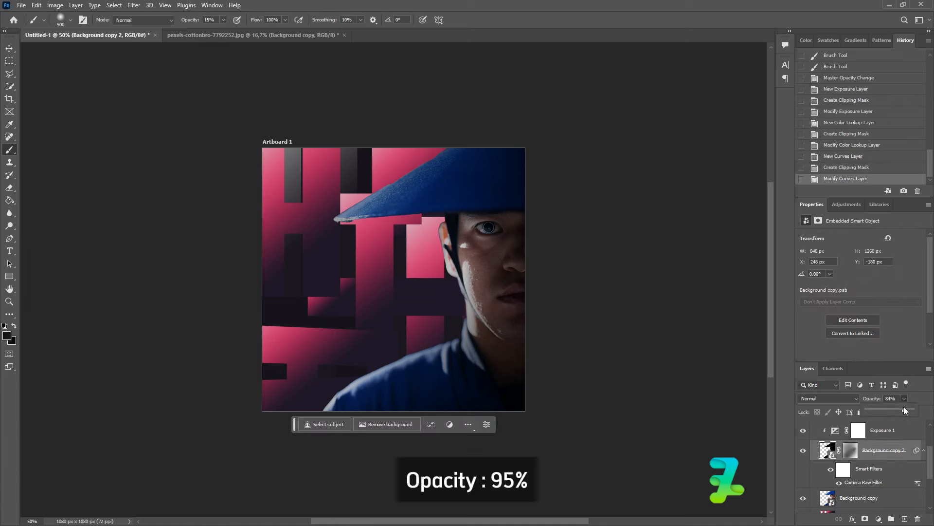
pyautogui.moveTo(914, 412); pyautogui.dragTo(910, 413)
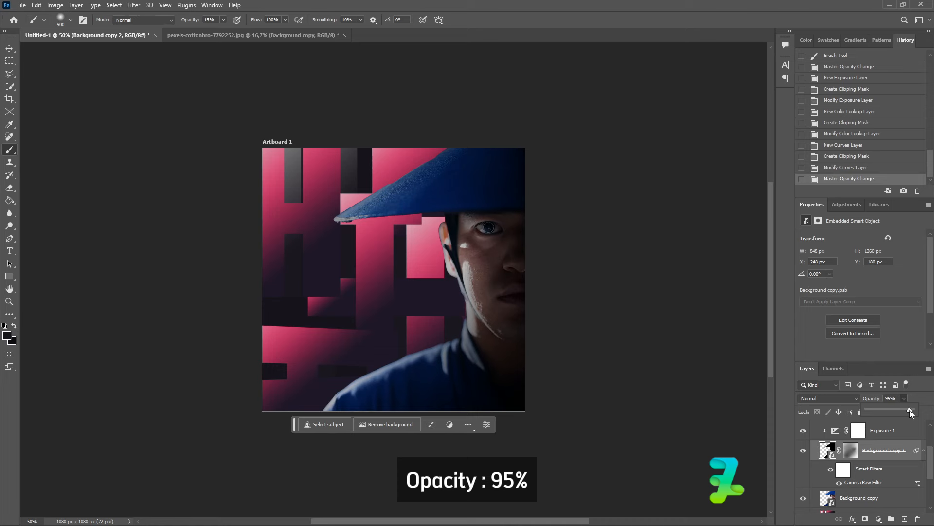
# Group the layers from Background copy up to Curves 1 and convert the group to a smart object
pyautogui.scroll(3, 879, 486)
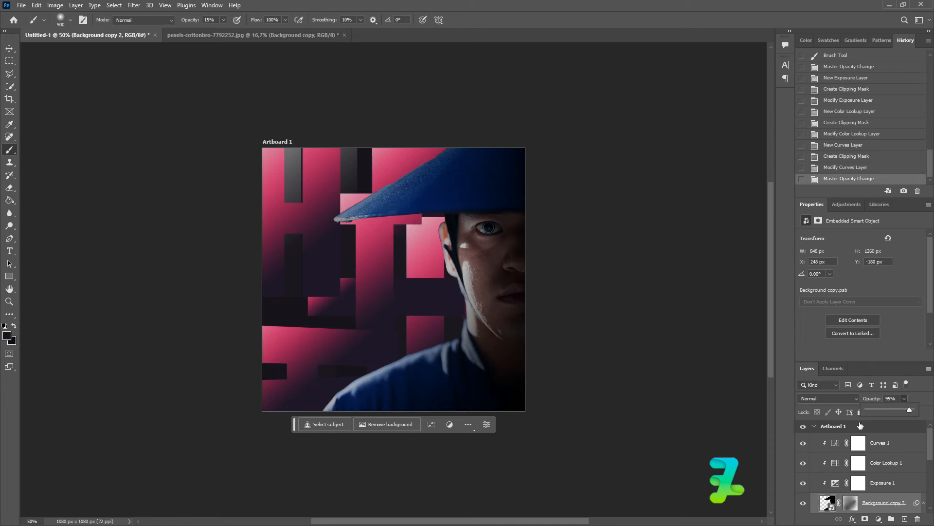
pyautogui.click(859, 444)
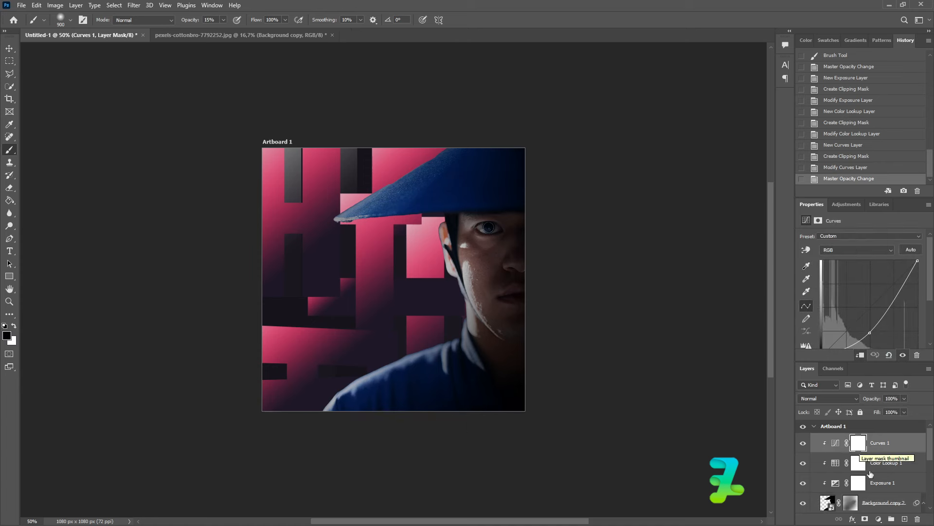
pyautogui.scroll(-1, 866, 506)
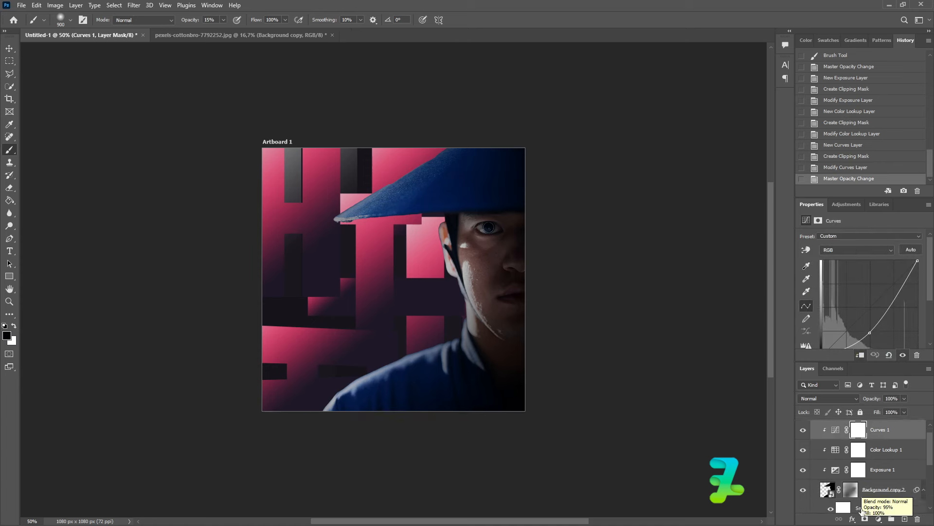
pyautogui.click(897, 484)
pyautogui.scroll(-3, 897, 485)
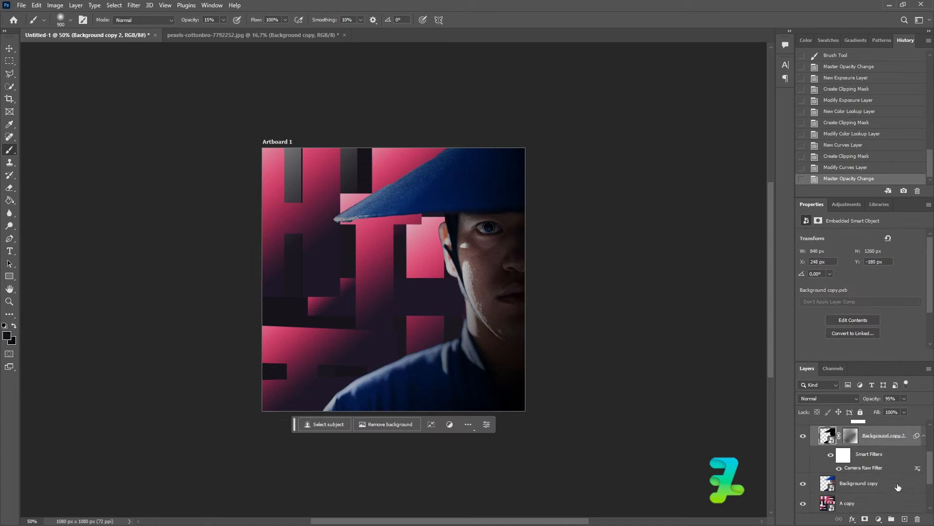
pyautogui.click(900, 489)
pyautogui.scroll(5, 902, 491)
pyautogui.keyDown('shift'); pyautogui.click(901, 452); pyautogui.keyUp('shift')
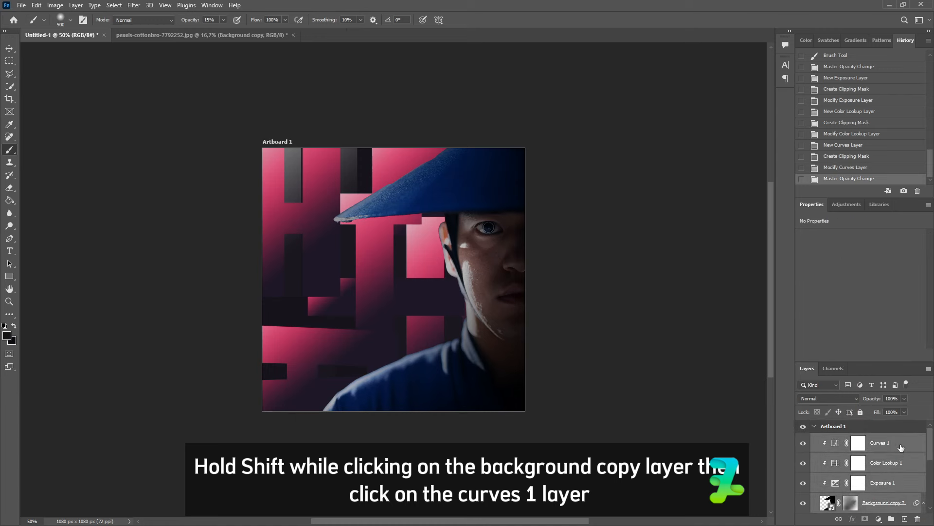
pyautogui.hotkey('ctrl', 'g')
pyautogui.rightClick(899, 443)
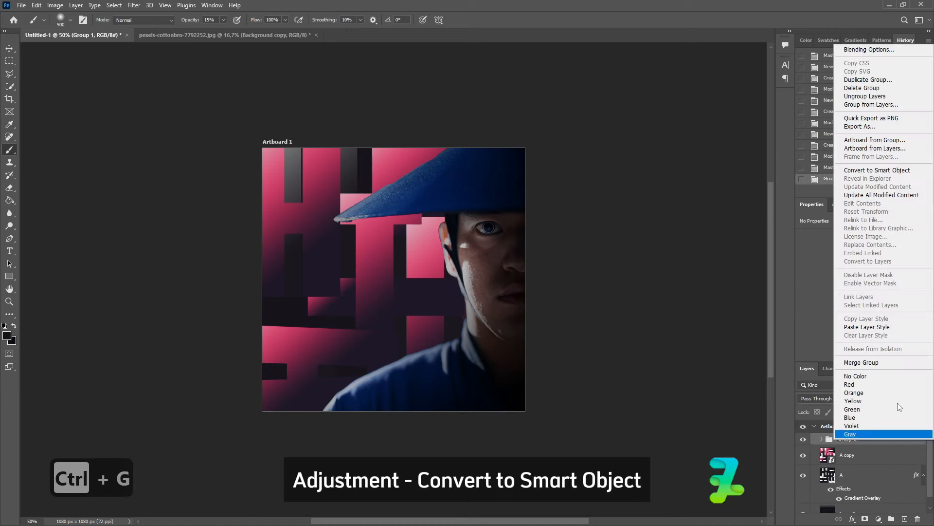
pyautogui.click(884, 175)
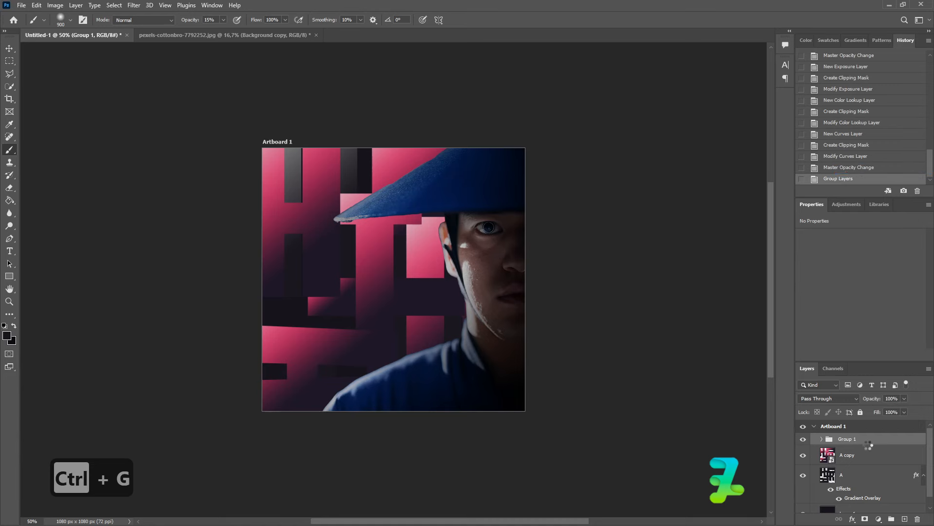
# Duplicate the Group 1 smart object and start a Camera Raw Filter with Temperature -21, Tint +24, Exposure +0.55, Contrast +52 and Highlights +61
pyautogui.hotkey('ctrl', 'j')
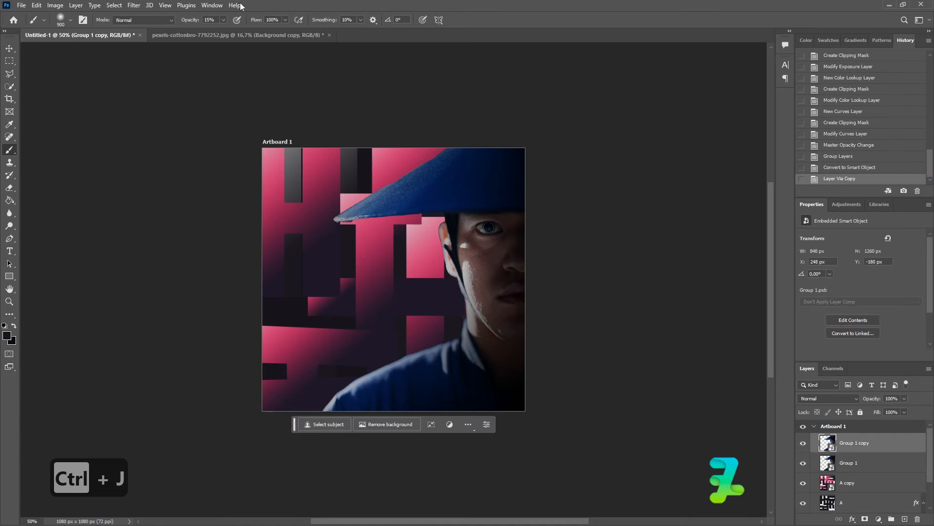
pyautogui.click(135, 5)
pyautogui.click(172, 79)
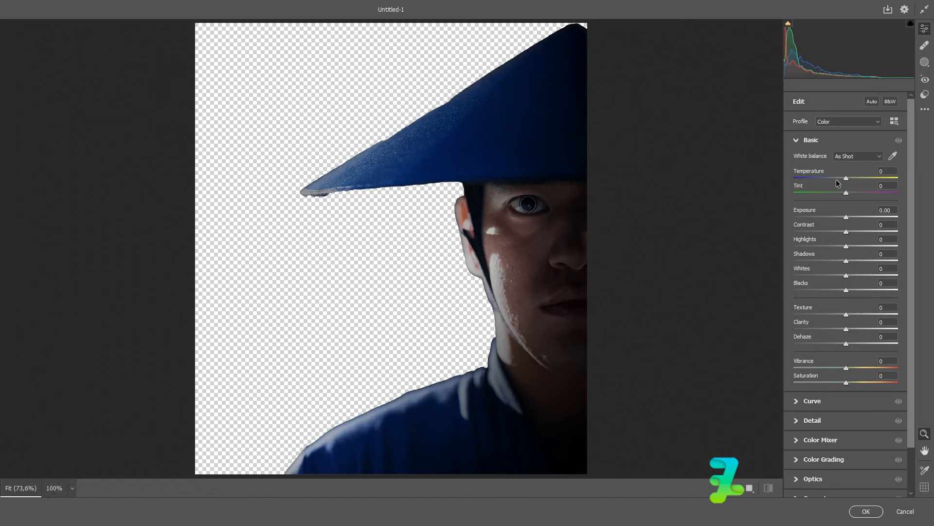
pyautogui.moveTo(847, 178); pyautogui.dragTo(872, 237)
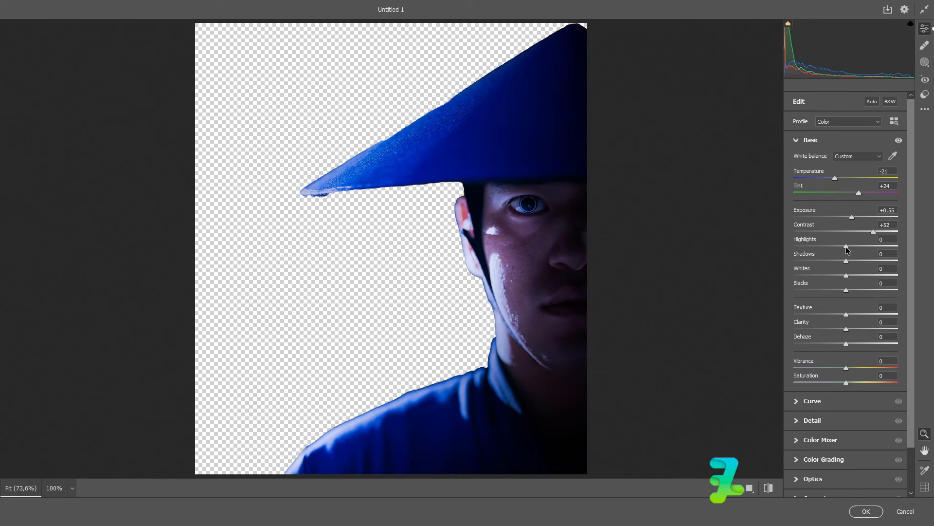
pyautogui.moveTo(847, 250); pyautogui.dragTo(878, 246)
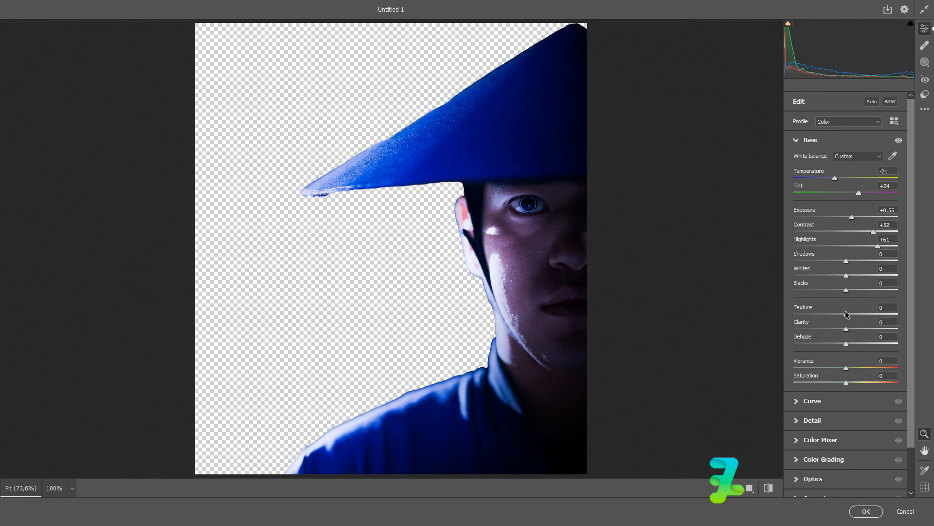
# Set Texture +51, Clarity +40, Dehaze +24 and Vibrance -46, and apply the Camera Raw Filter to Group 1 copy
pyautogui.moveTo(846, 314); pyautogui.dragTo(823, 369)
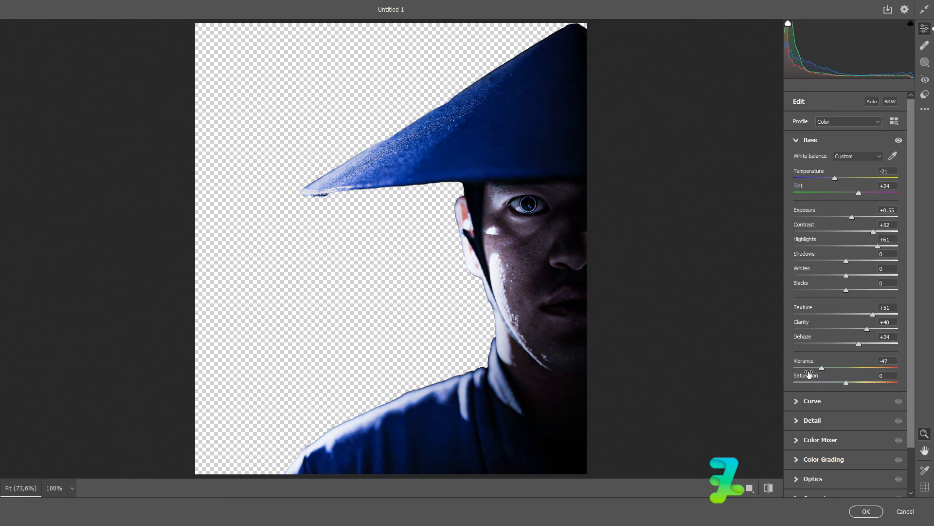
pyautogui.moveTo(819, 367)
pyautogui.mouseDown()
pyautogui.moveTo(805, 369)
pyautogui.moveTo(822, 368)
pyautogui.mouseUp()
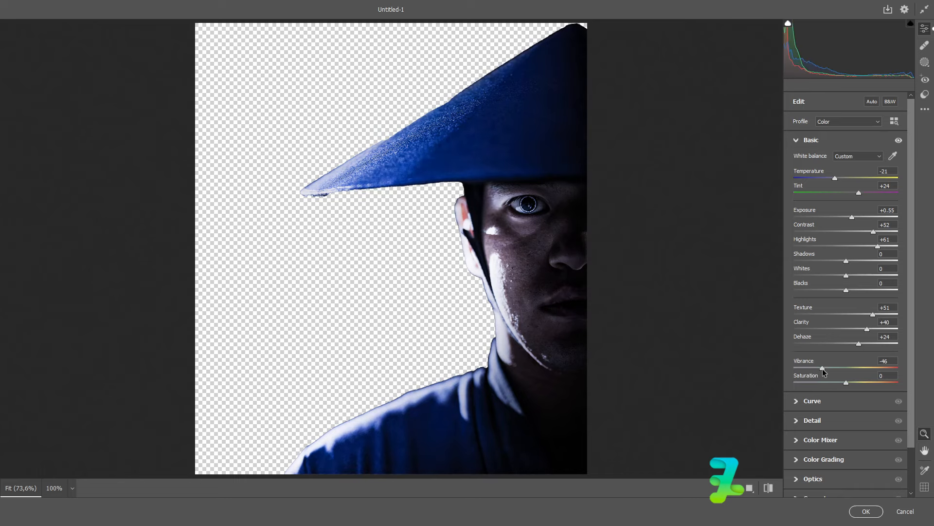
pyautogui.click(866, 513)
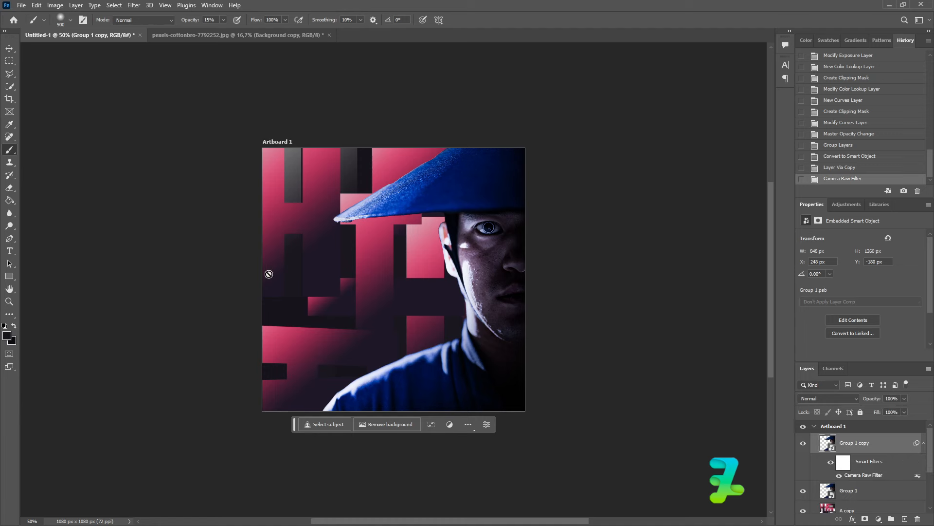
# Trace the outer edge of the portrait's shoulder with a Pen tool path, from the artboard's lower edge up towards the collar
pyautogui.press('p')
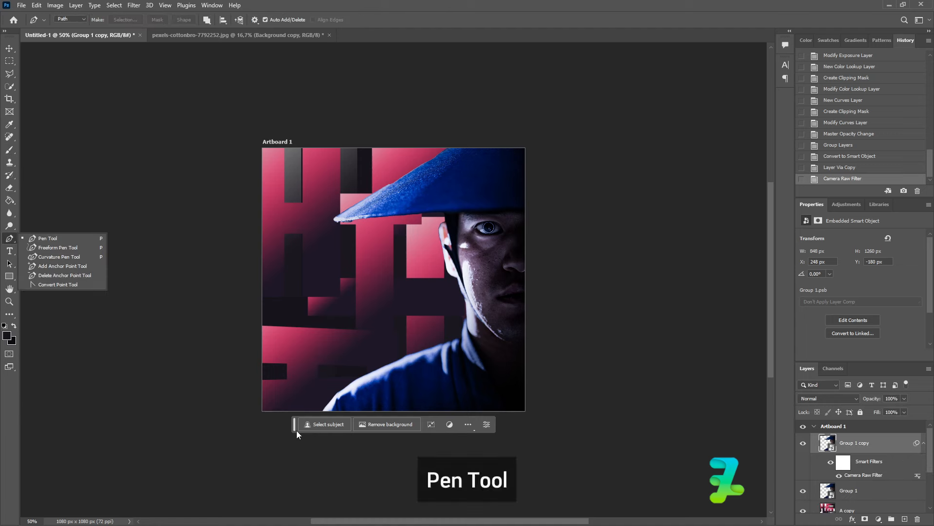
pyautogui.click(71, 240)
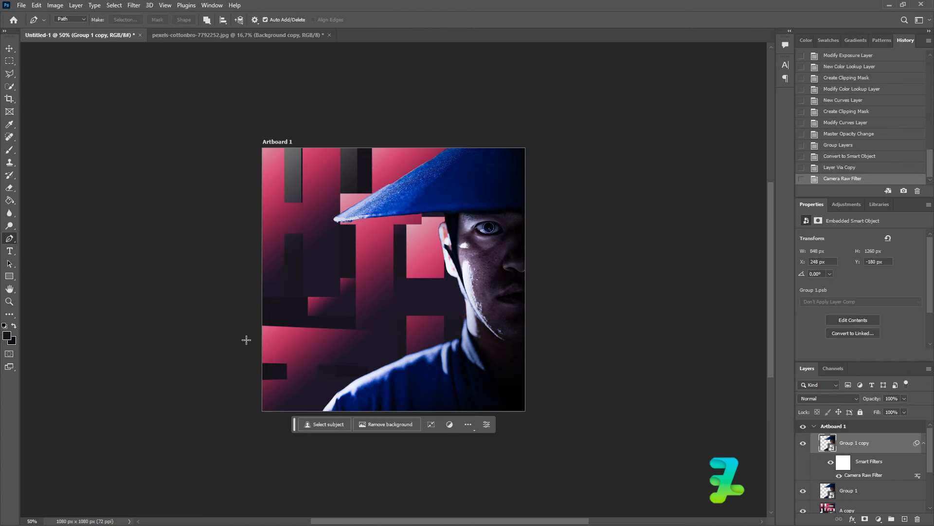
pyautogui.hotkey('ctrl', '=')
pyautogui.hotkey('ctrl', '=')
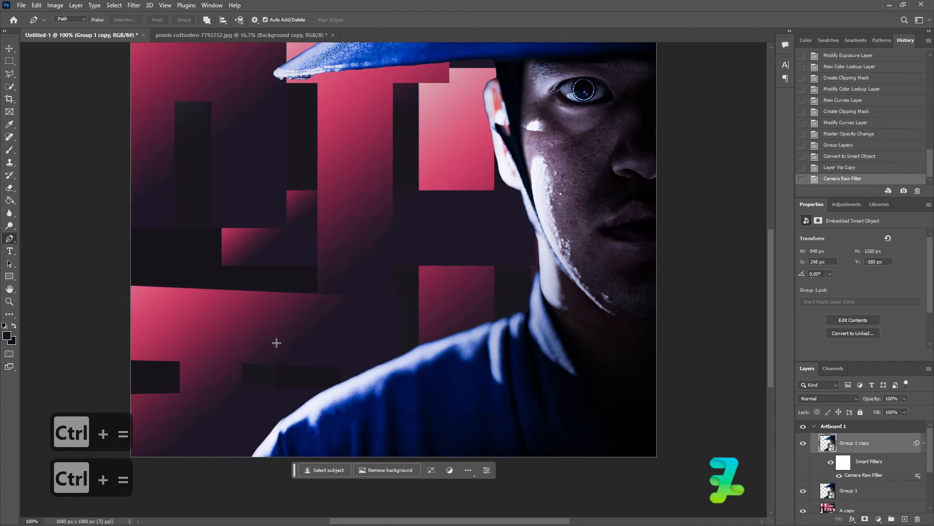
pyautogui.click(250, 462)
pyautogui.click(277, 425)
pyautogui.hotkey('ctrl', 'z')
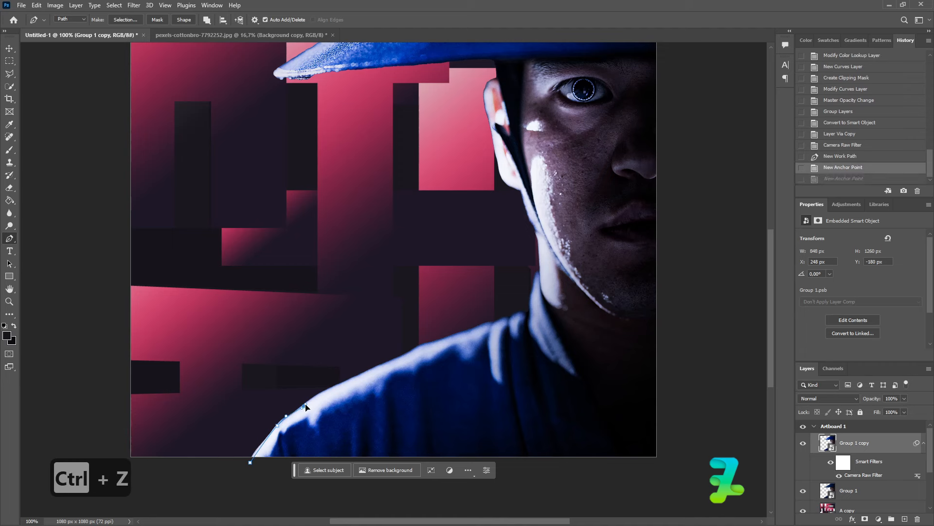
pyautogui.click(304, 405)
pyautogui.click(327, 390)
pyautogui.click(356, 377)
pyautogui.click(384, 364)
pyautogui.click(415, 350)
pyautogui.click(443, 338)
pyautogui.click(472, 331)
pyautogui.click(491, 323)
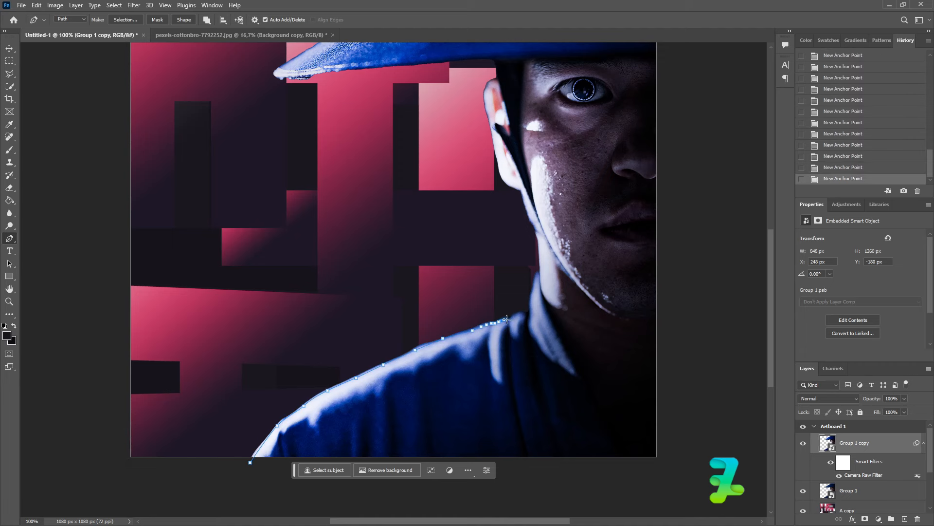
# Continue the path closely along the collar, neck and ear edge up towards the hat brim
pyautogui.click(520, 313)
pyautogui.click(532, 315)
pyautogui.click(530, 300)
pyautogui.click(540, 268)
pyautogui.scroll(2, 548, 268)
pyautogui.moveTo(538, 290); pyautogui.dragTo(530, 271)
pyautogui.hotkey('ctrl', 'z')
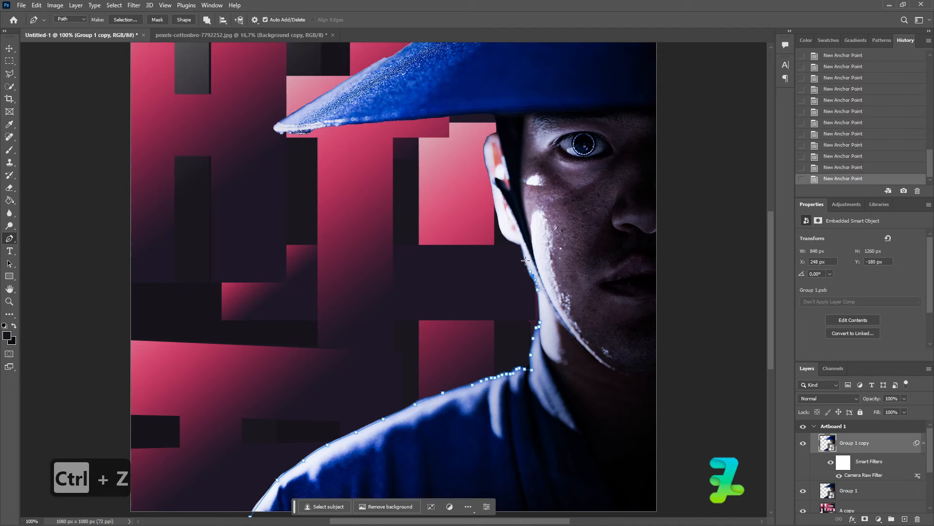
pyautogui.hotkey('ctrl', '=')
pyautogui.hotkey('ctrl', '=')
pyautogui.scroll(5, 528, 192)
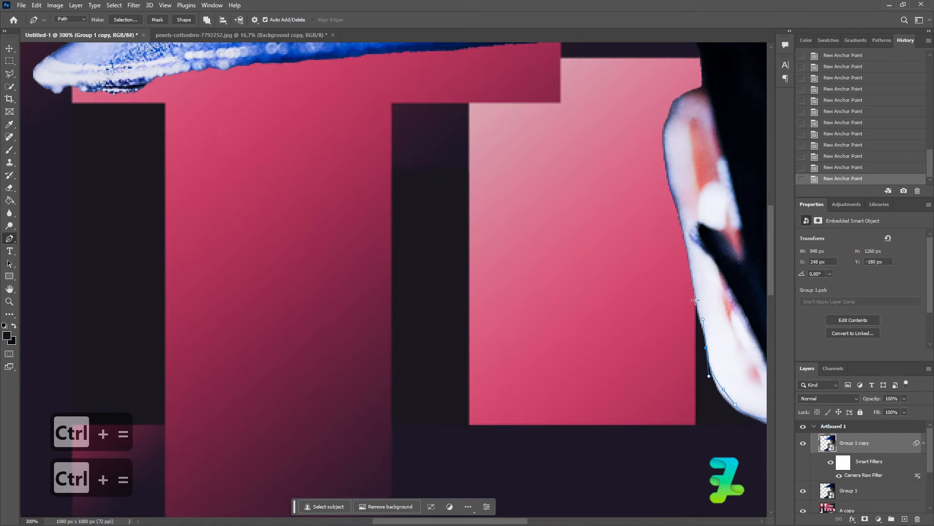
# Close the path with a loose outline through the background beside the portrait and convert it to a selection
pyautogui.hotkey('ctrl', '-')
pyautogui.hotkey('ctrl', '-')
pyautogui.hotkey('ctrl', '-')
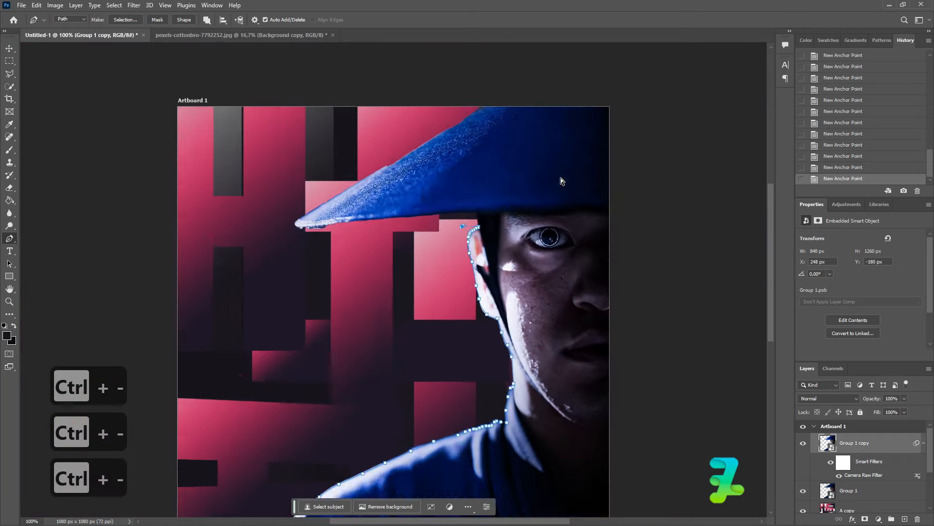
pyautogui.click(384, 312)
pyautogui.click(306, 365)
pyautogui.click(272, 448)
pyautogui.click(297, 479)
pyautogui.rightClick(358, 386)
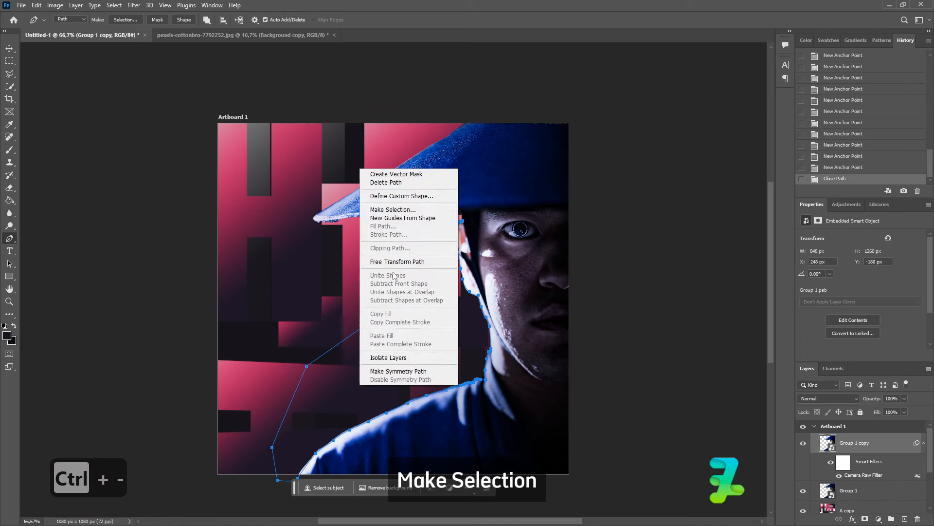
pyautogui.click(399, 211)
pyautogui.press('Return')
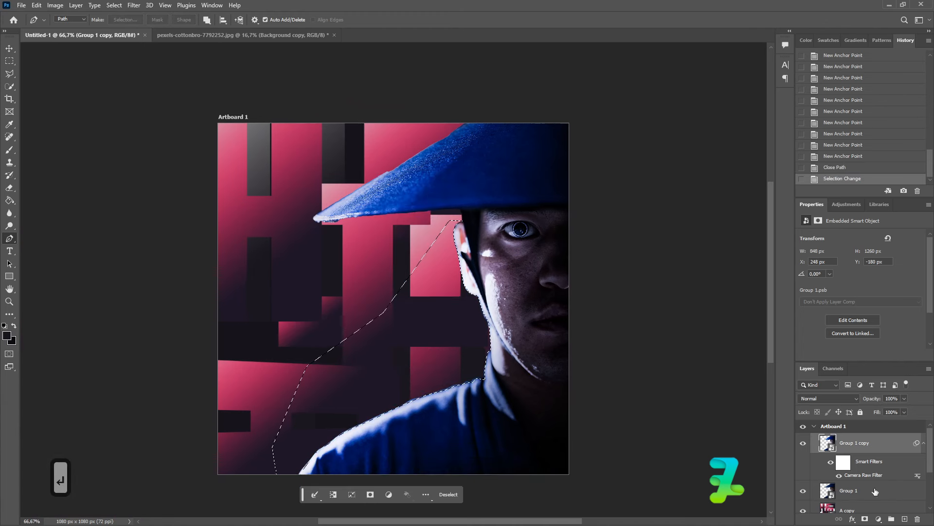
# Add a layer mask to Group 1 copy from the selection, invert the mask, and hide the Group 1 layer
pyautogui.click(865, 519)
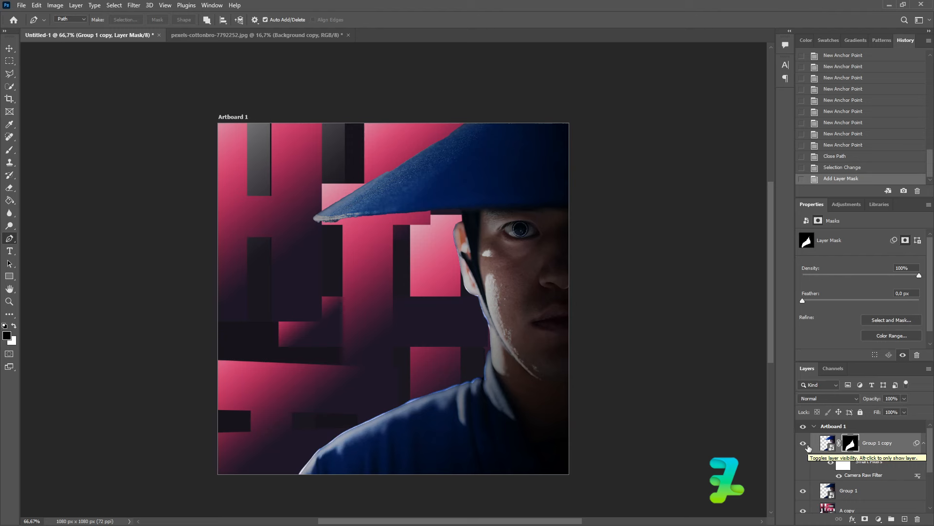
pyautogui.hotkey('ctrl', 'i')
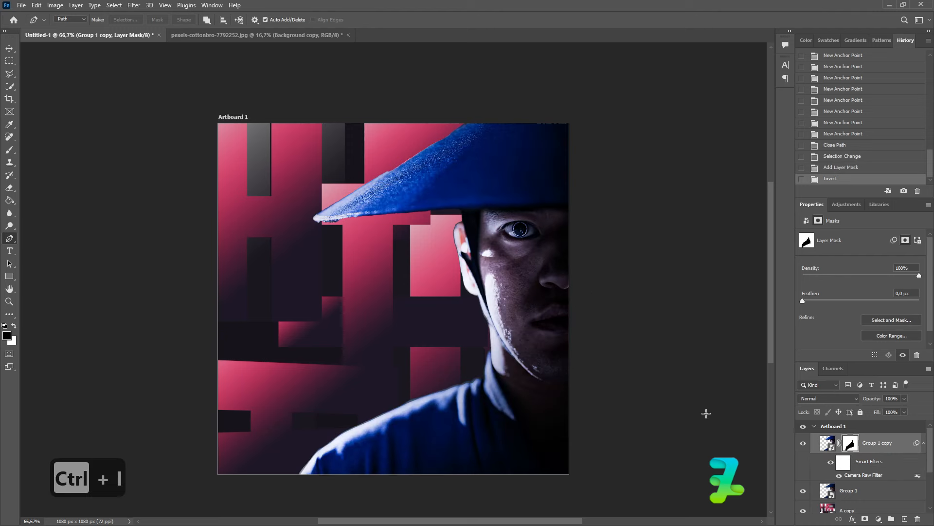
pyautogui.click(806, 491)
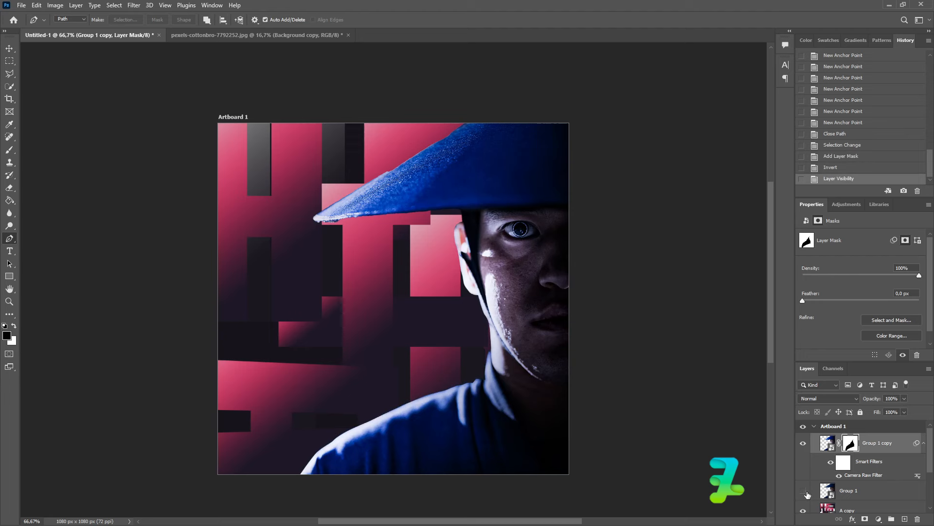
pyautogui.scroll(-1, 837, 488)
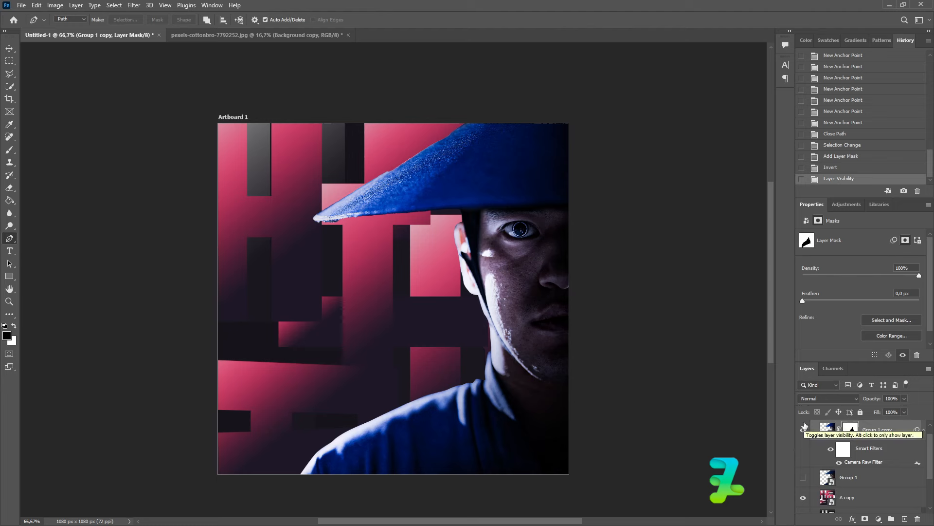
pyautogui.rightClick(893, 431)
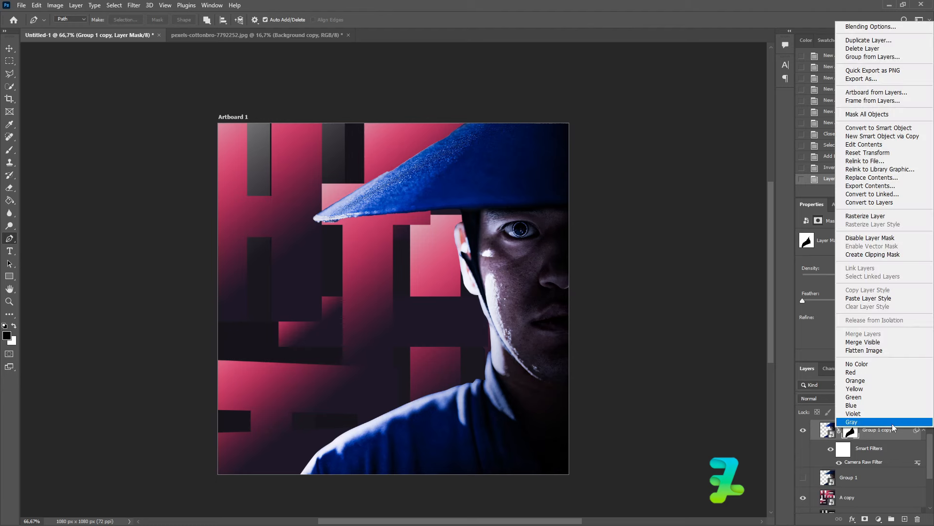
pyautogui.click(824, 432)
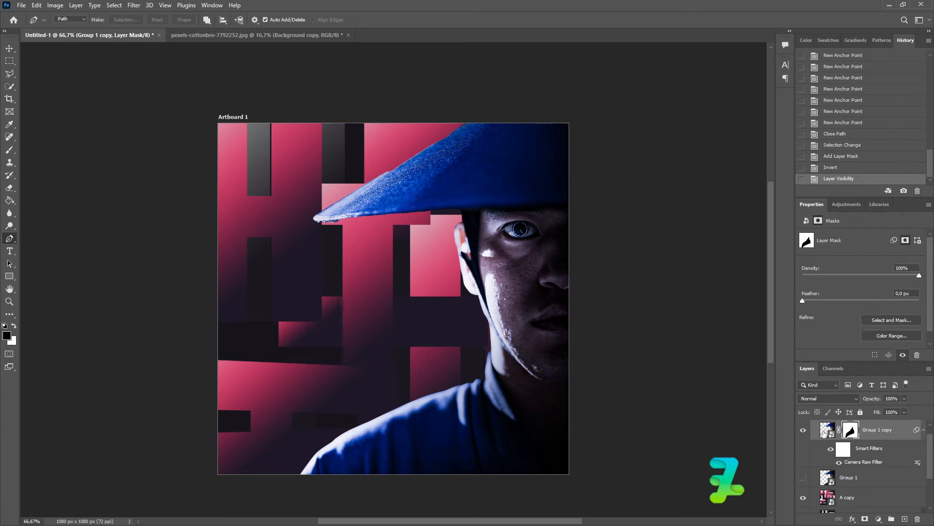
pyautogui.click(134, 5)
pyautogui.click(157, 80)
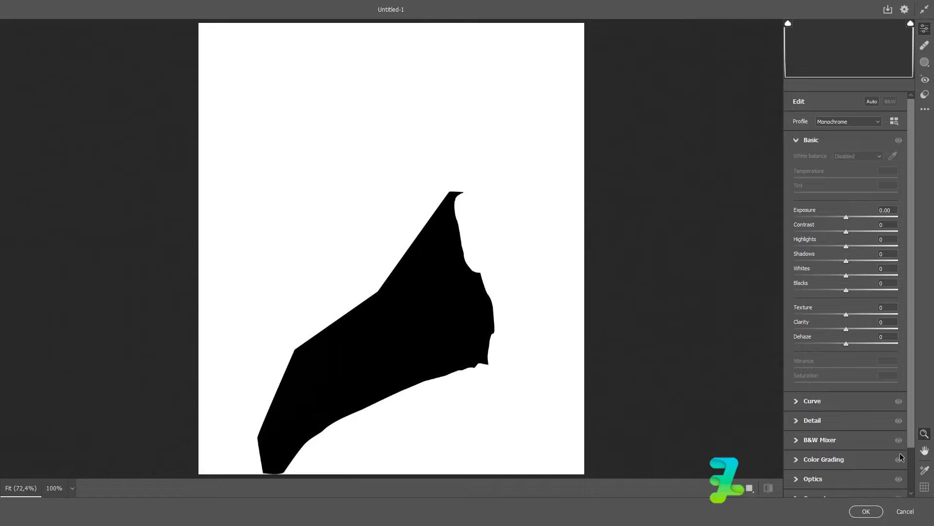
pyautogui.click(906, 511)
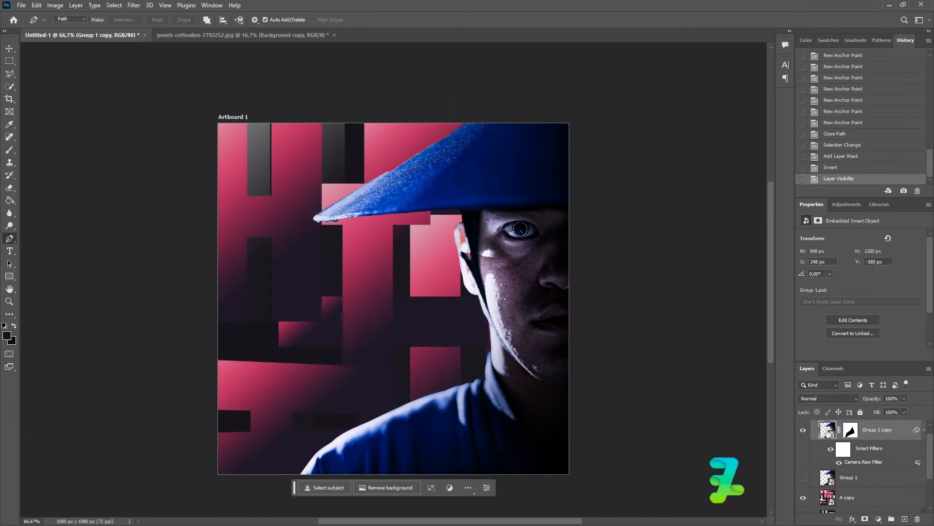
# Start a second Camera Raw Filter on the Group 1 copy image with Magentas hue +61, Vibrance +94 and Saturation +1
pyautogui.click(133, 5)
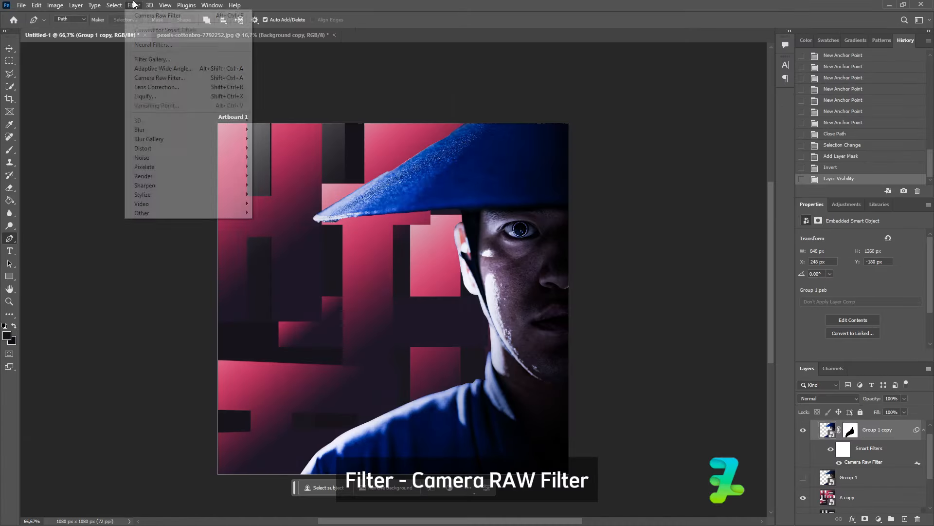
pyautogui.click(167, 78)
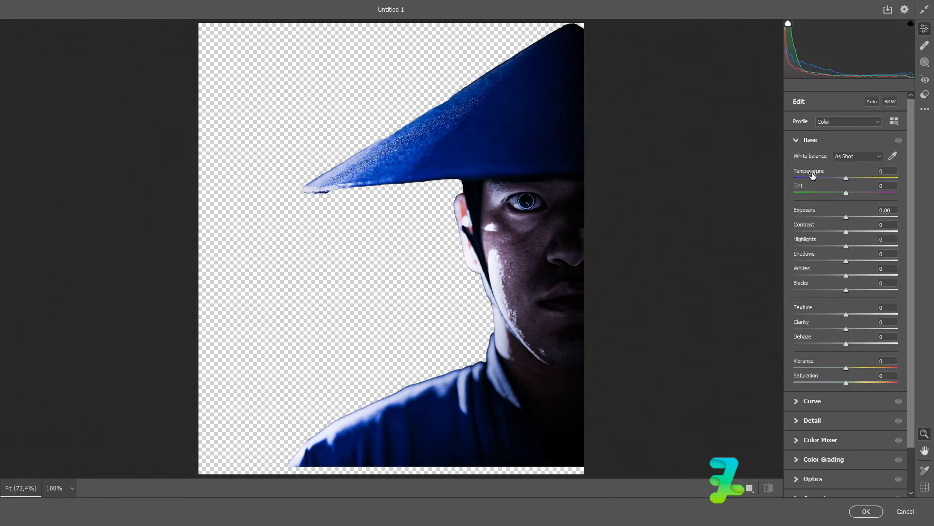
pyautogui.click(795, 425)
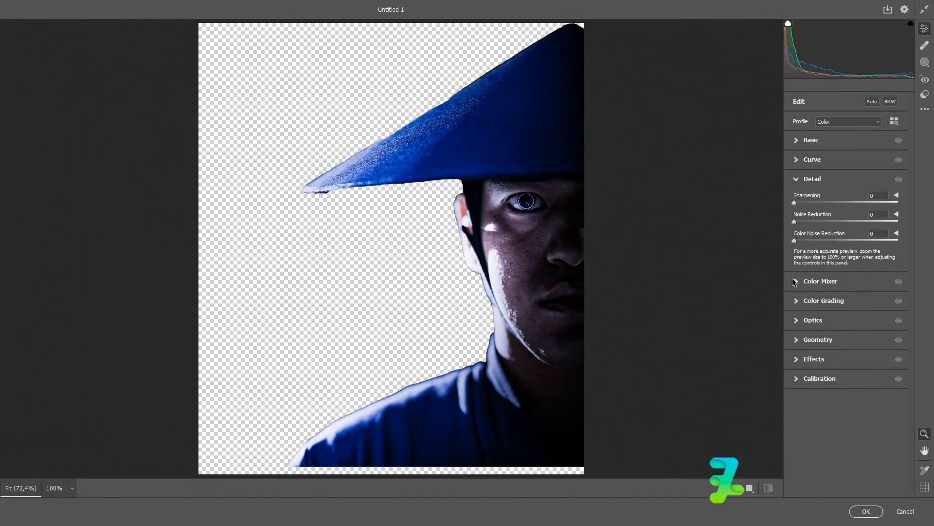
pyautogui.click(795, 282)
pyautogui.moveTo(846, 361); pyautogui.dragTo(879, 357)
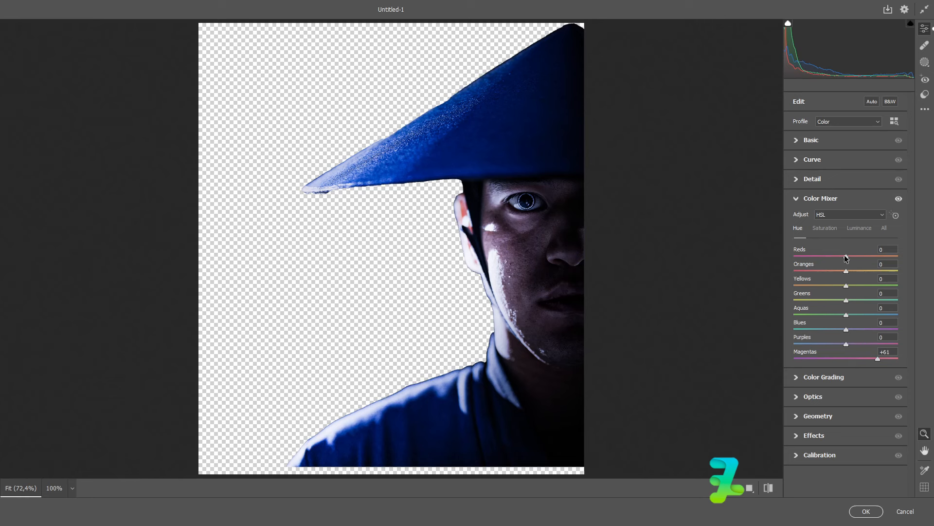
pyautogui.click(798, 143)
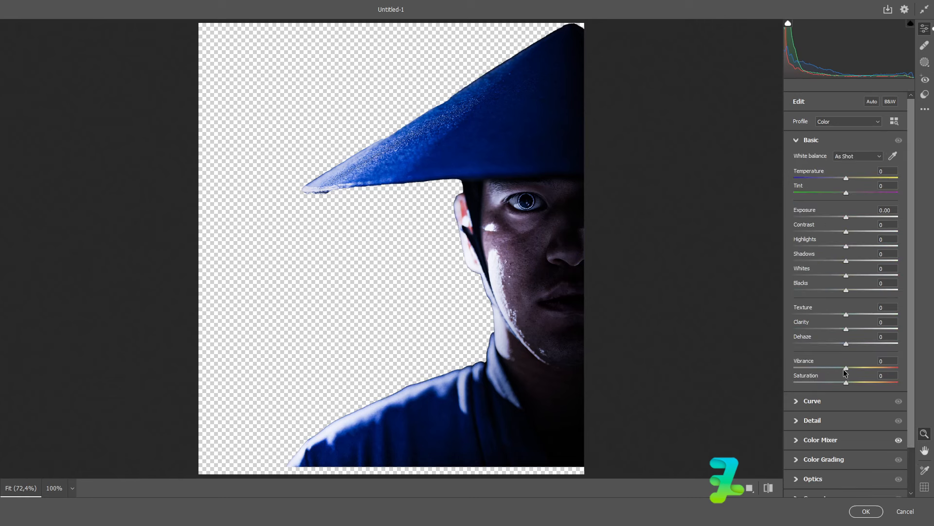
pyautogui.moveTo(846, 370)
pyautogui.mouseDown()
pyautogui.moveTo(901, 367)
pyautogui.moveTo(848, 385)
pyautogui.mouseUp()
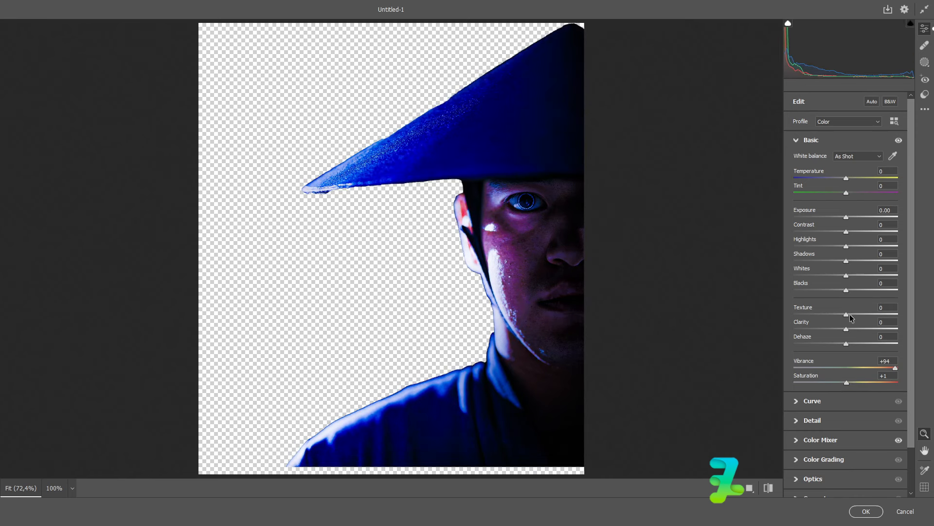
# Set the Color Mixer hue of Reds to -38 and Yellows to -9, and apply the Camera Raw Filter
pyautogui.click(812, 401)
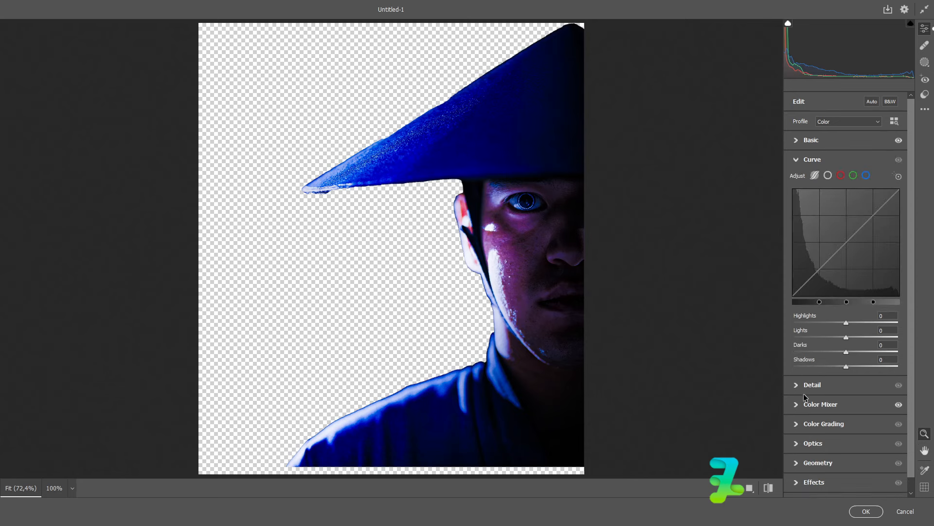
pyautogui.click(800, 405)
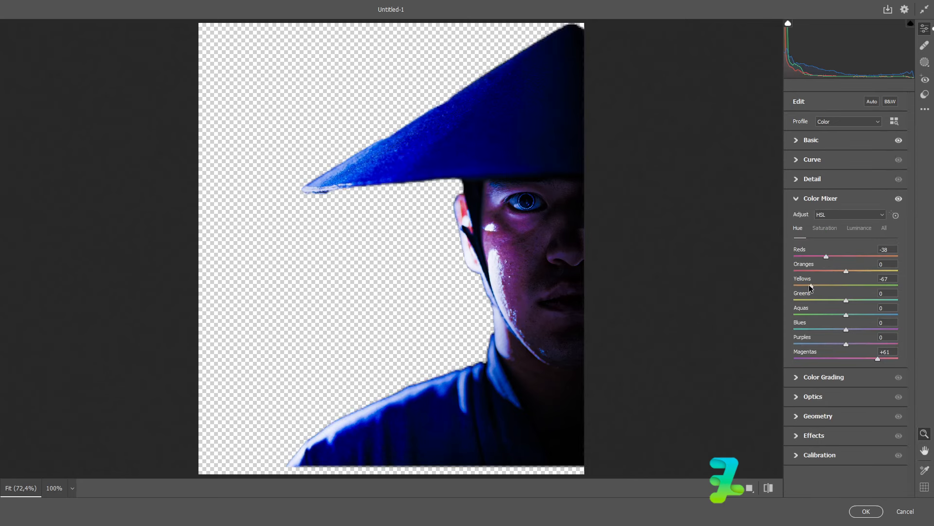
pyautogui.moveTo(847, 289); pyautogui.dragTo(843, 292)
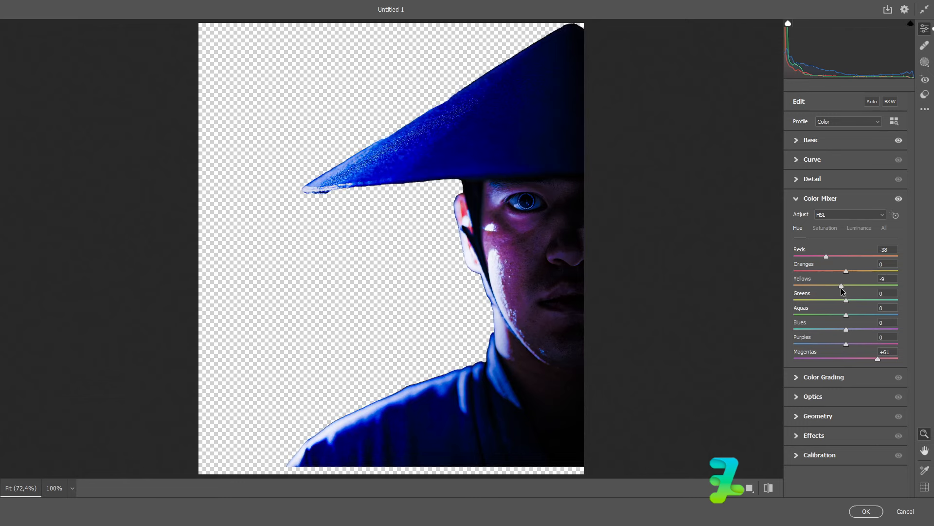
pyautogui.click(864, 509)
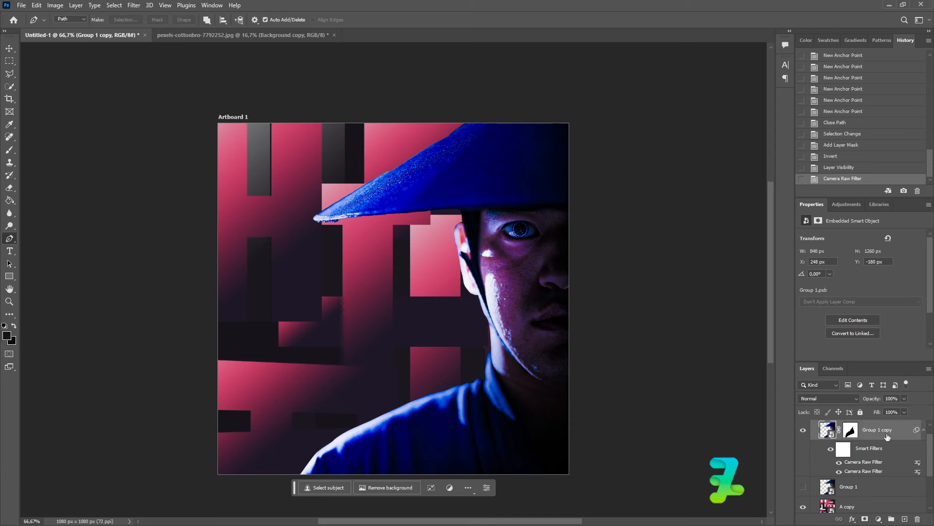
# Stamp all visible layers into a new layer and add 1.53% monochromatic noise with Uniform distribution
pyautogui.hotkey('ctrl', 'alt', 'shift', 'e')
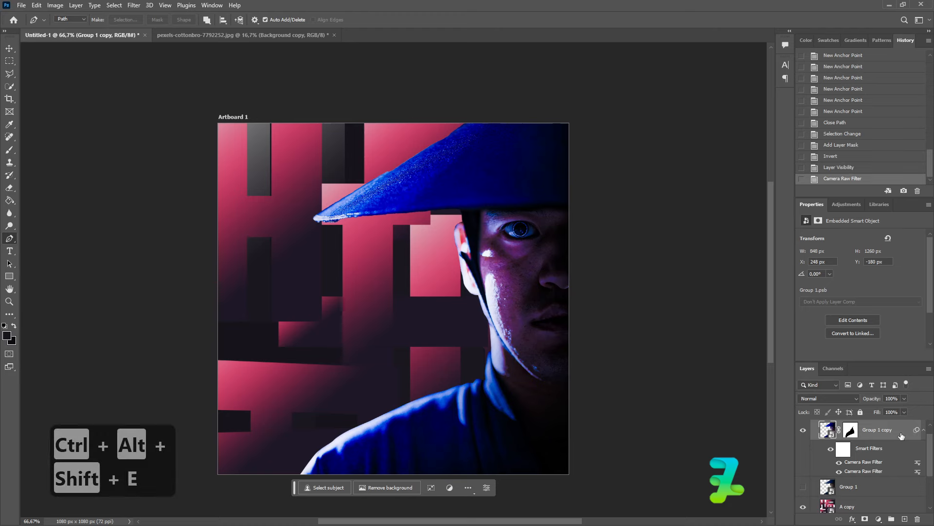
pyautogui.click(134, 5)
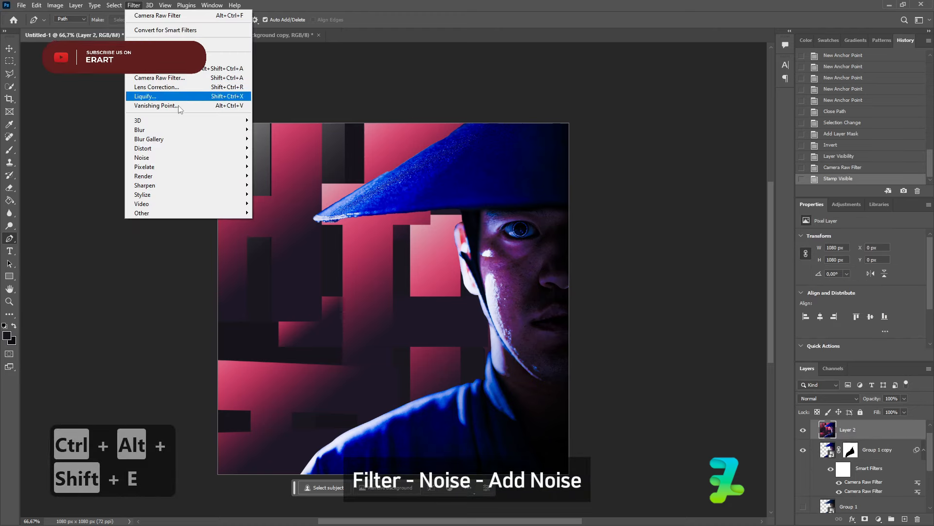
pyautogui.click(275, 157)
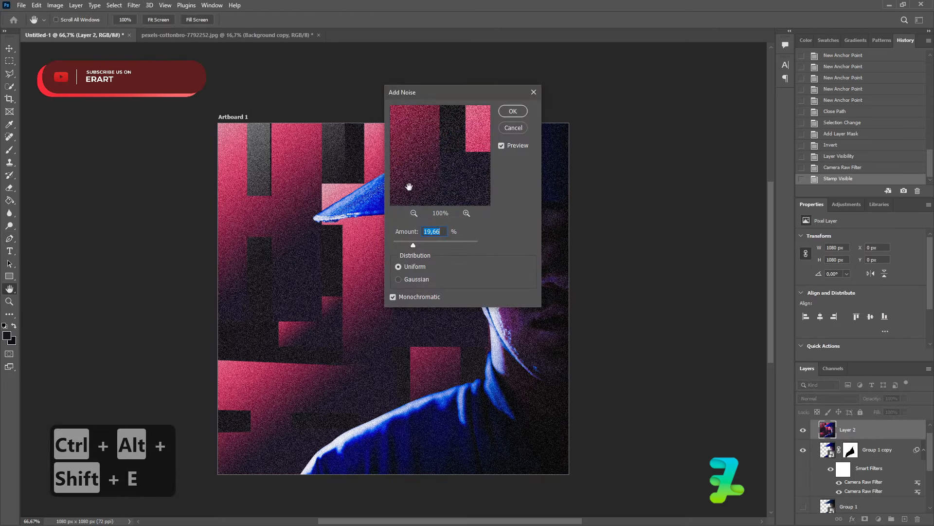
pyautogui.moveTo(414, 92); pyautogui.dragTo(685, 104)
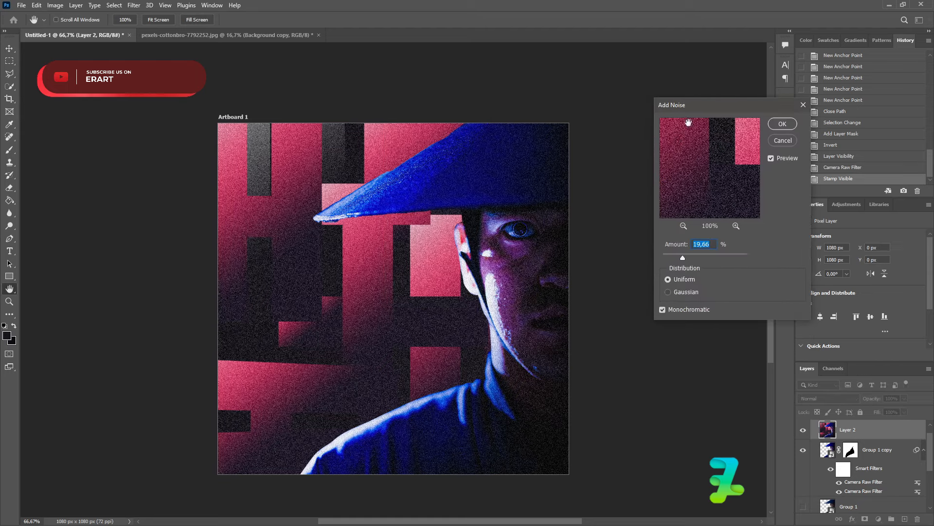
pyautogui.click(666, 293)
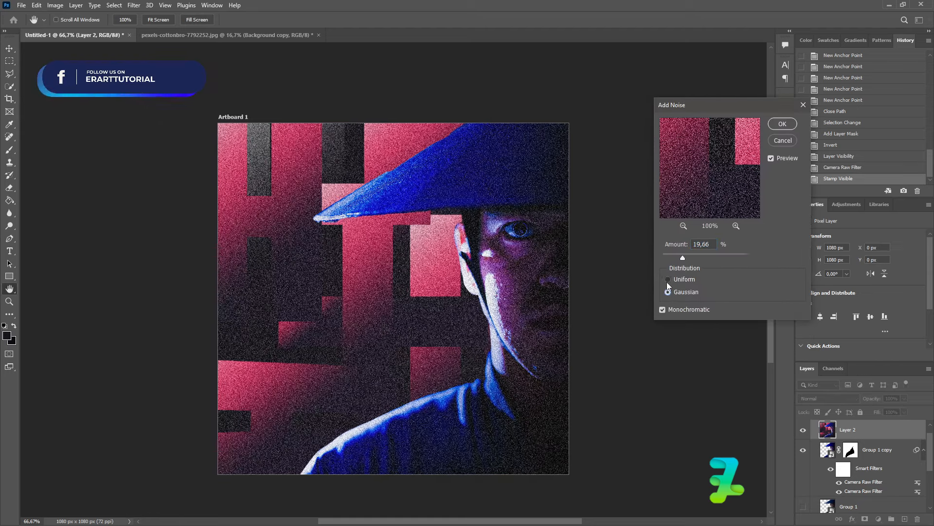
pyautogui.click(666, 281)
pyautogui.moveTo(685, 255); pyautogui.dragTo(664, 255)
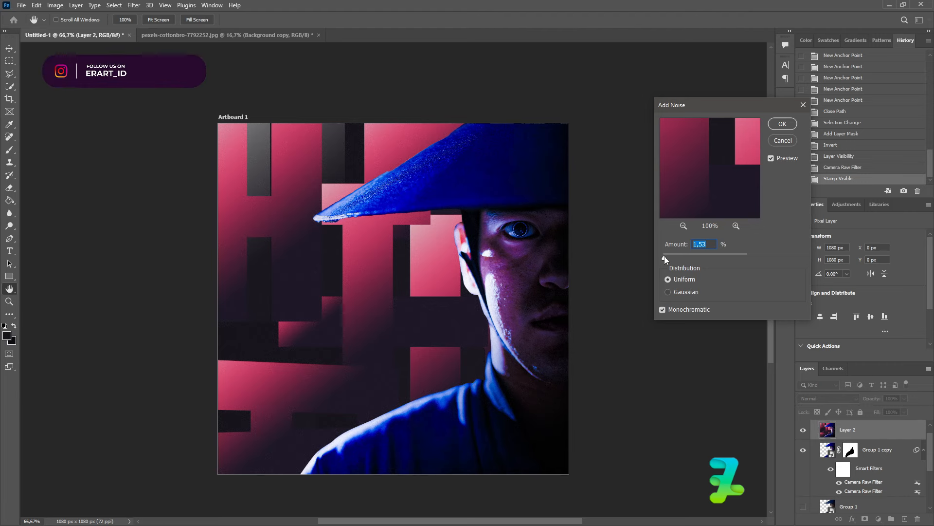
pyautogui.click(780, 123)
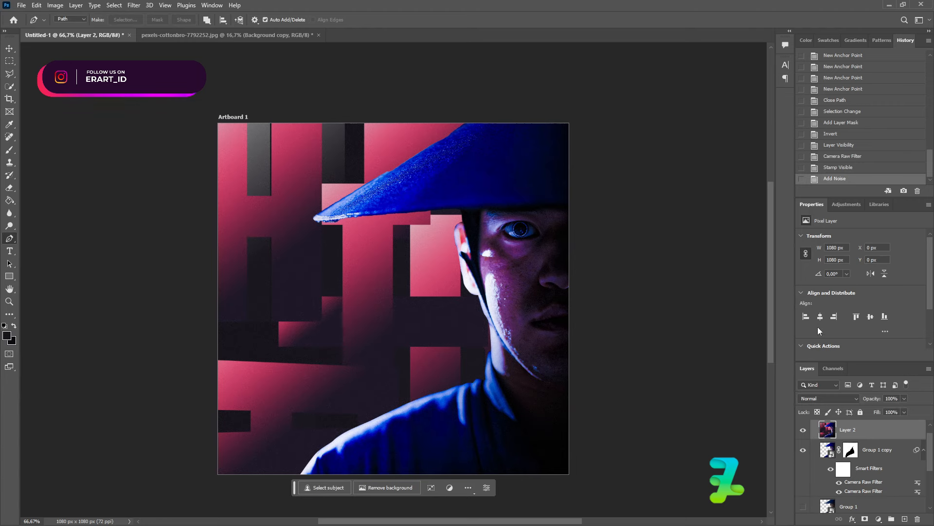
# Add a new layer above Layer 2 and fill it with the color #303030
pyautogui.click(905, 519)
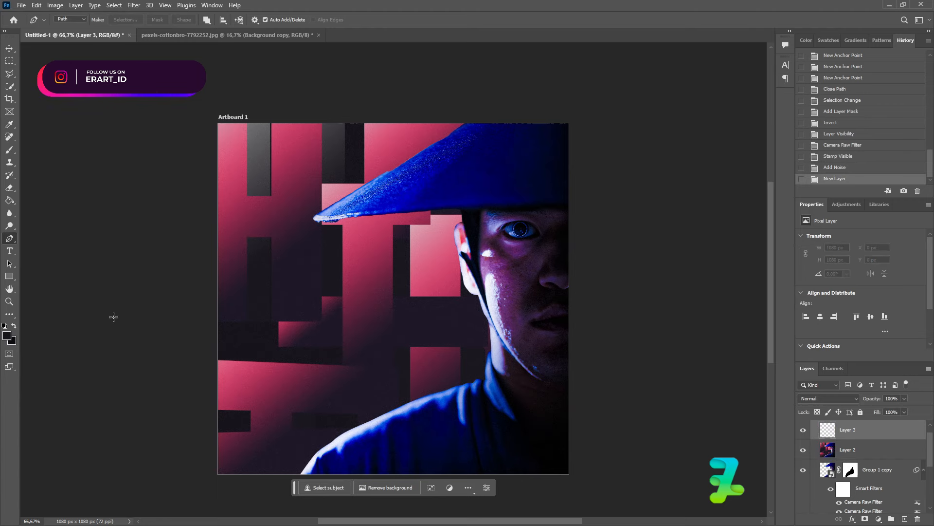
pyautogui.click(6, 335)
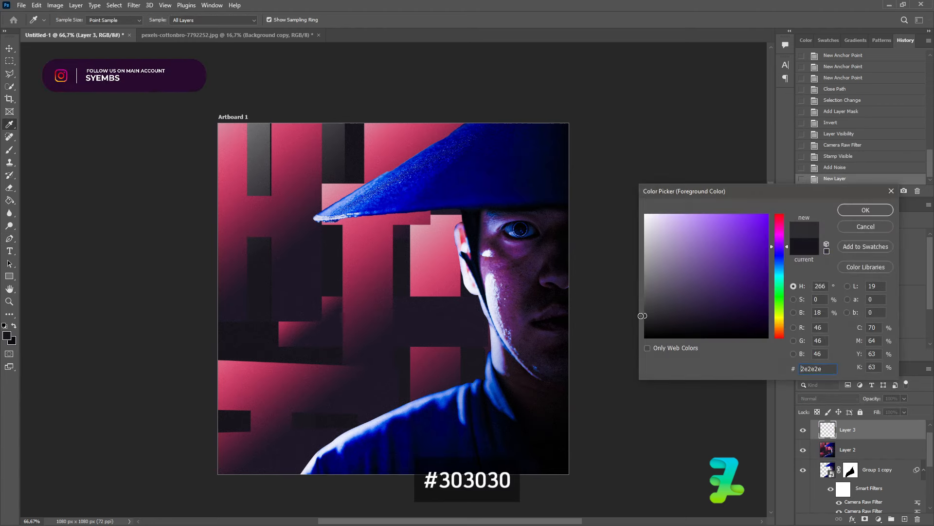
pyautogui.write('303030')
pyautogui.press('Return')
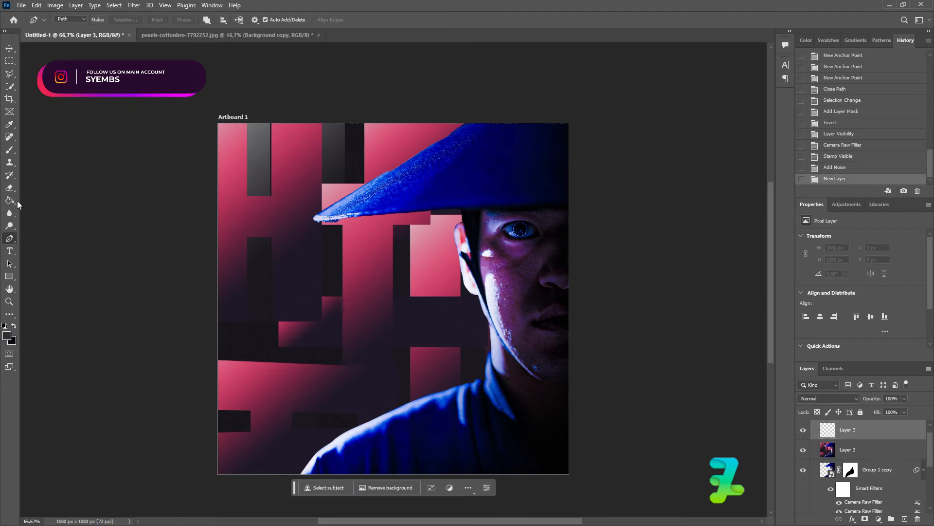
pyautogui.click(10, 200)
pyautogui.click(271, 246)
# Set the filled layer's blend mode to Lighter Color and its opacity to 20%
pyautogui.click(844, 398)
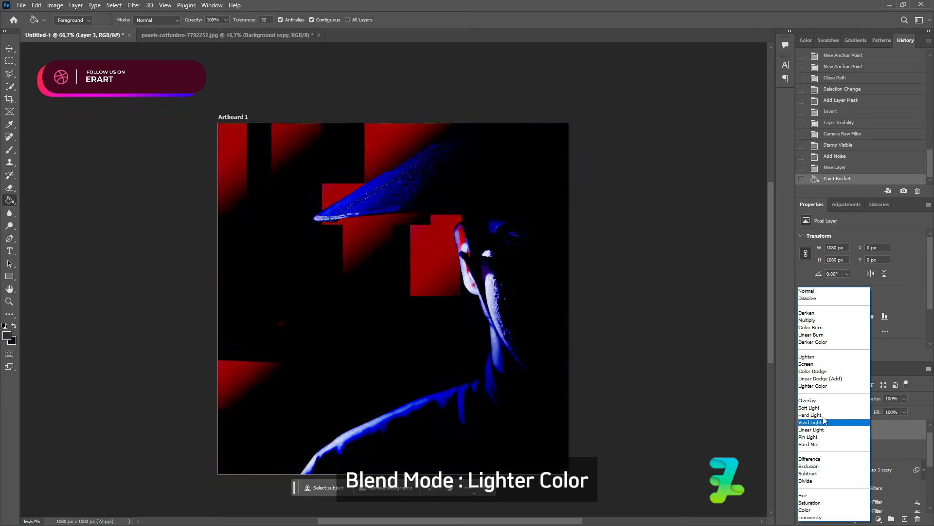
pyautogui.click(818, 386)
pyautogui.click(905, 398)
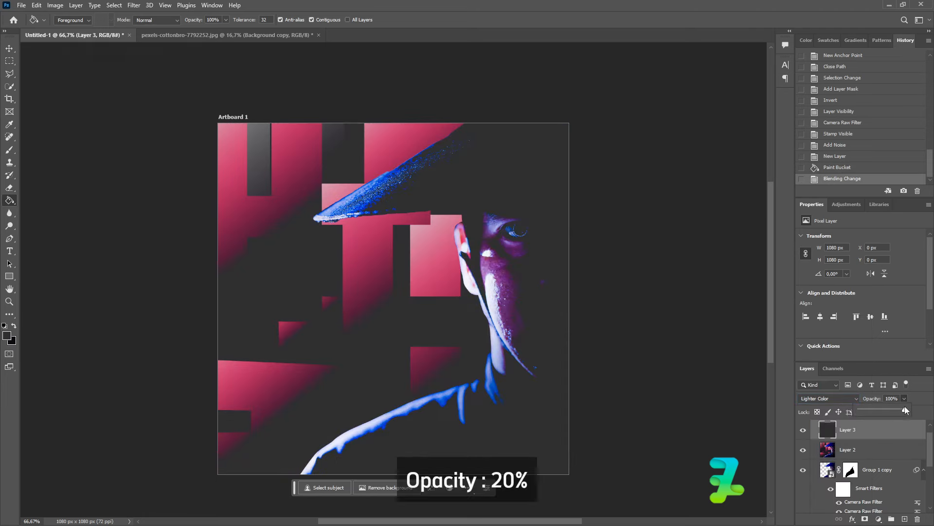
pyautogui.moveTo(901, 408); pyautogui.dragTo(869, 411)
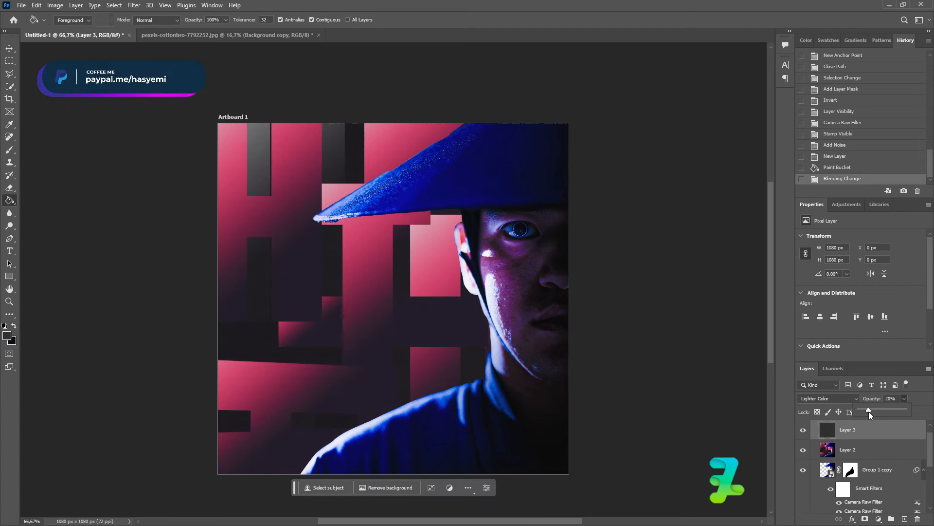
# Rename the filled layer as Grey Overlay
pyautogui.click(847, 427)
pyautogui.doubleClick(847, 428)
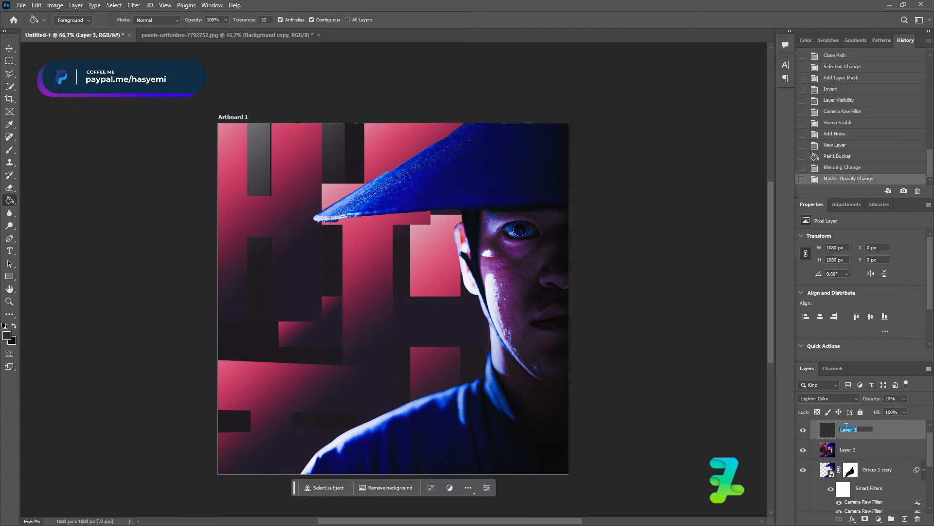
pyautogui.write('Gre')
pyautogui.press('BackSpace')
pyautogui.press('BackSpace')
pyautogui.press('BackSpace')
pyautogui.write('Gr')
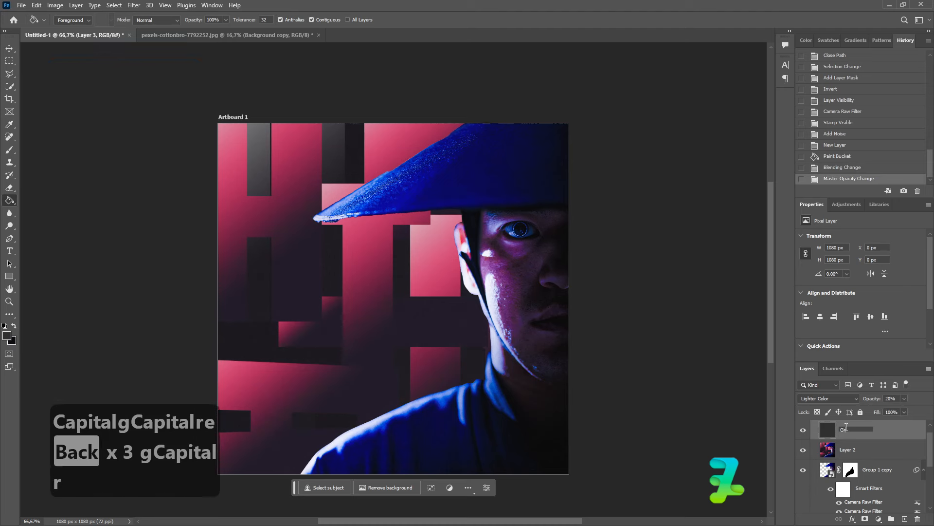
pyautogui.write('ey O')
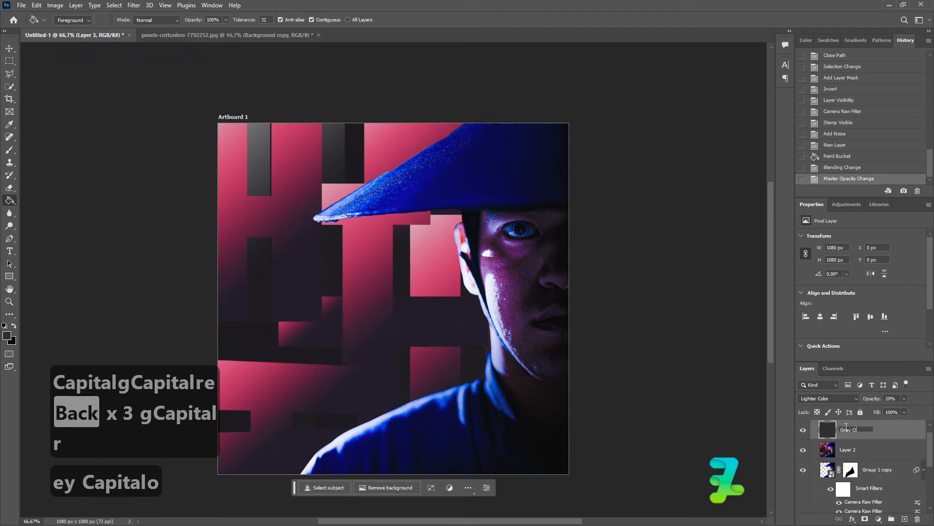
pyautogui.write('verlay')
pyautogui.press('Return')
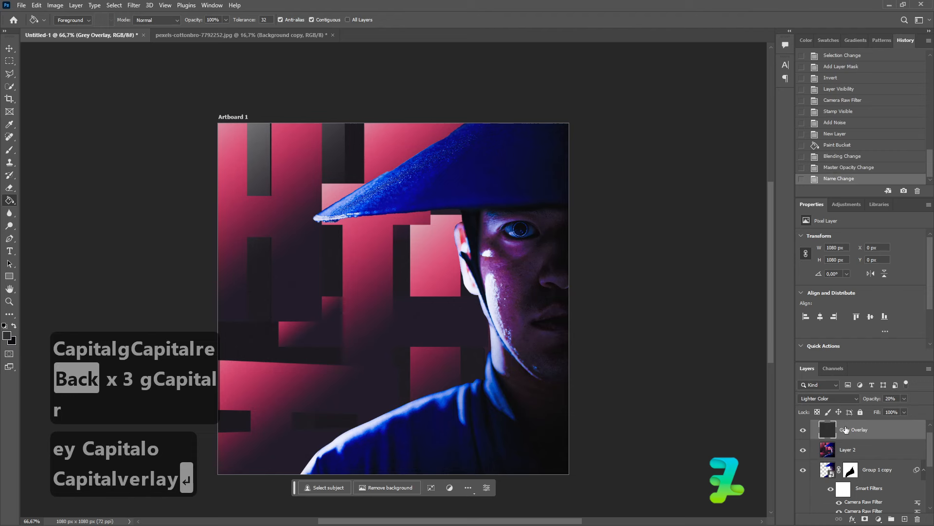
# Add a new layer above Grey Overlay and set the foreground color to #ffffff
pyautogui.click(905, 519)
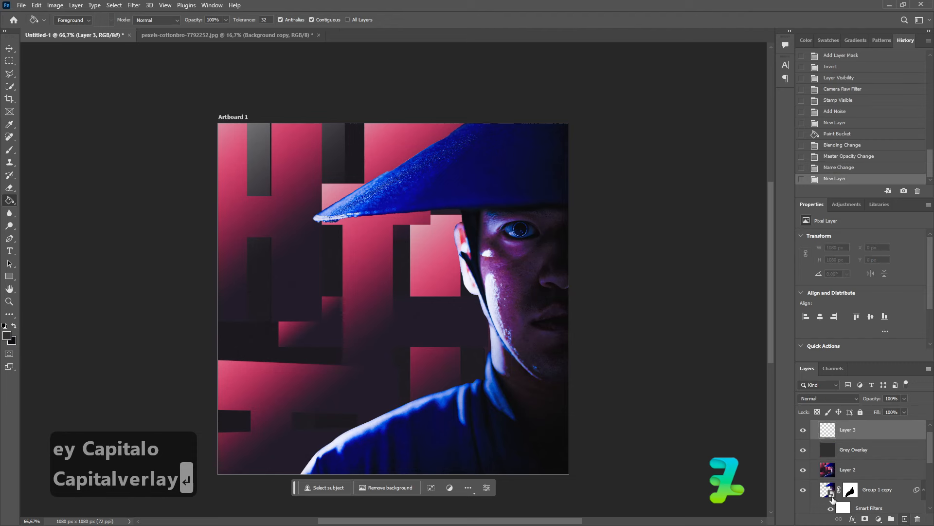
pyautogui.click(7, 335)
pyautogui.write('ffffff')
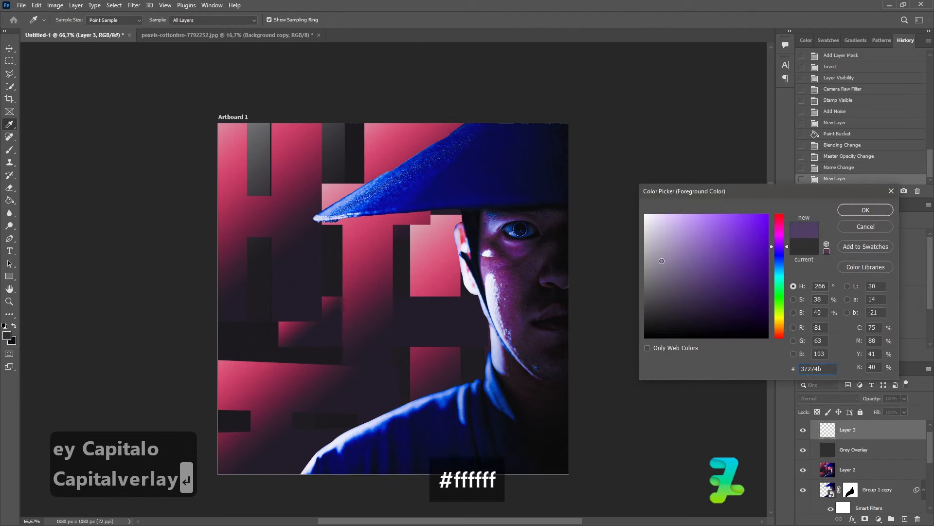
pyautogui.click(866, 209)
pyautogui.press('g')
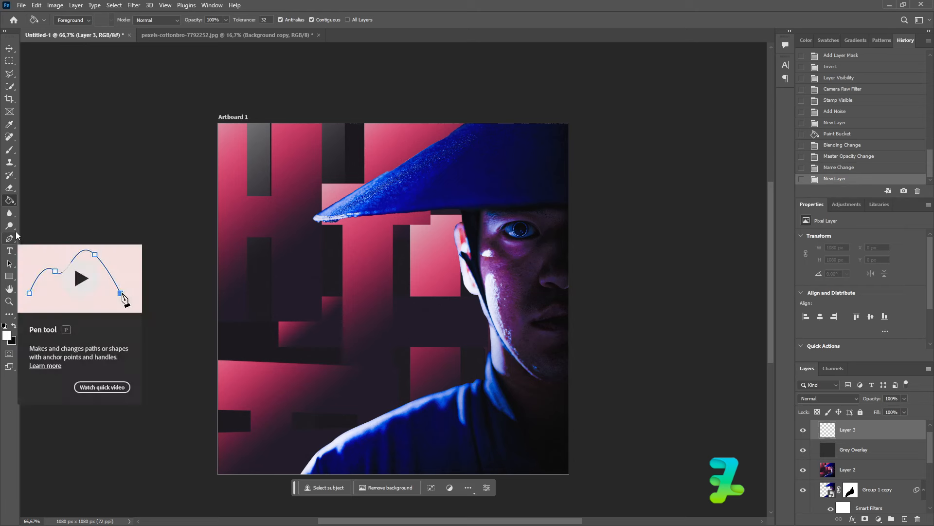
# Add the white text "ninja" in the No Continue font on the dark band beside the face
pyautogui.click(9, 252)
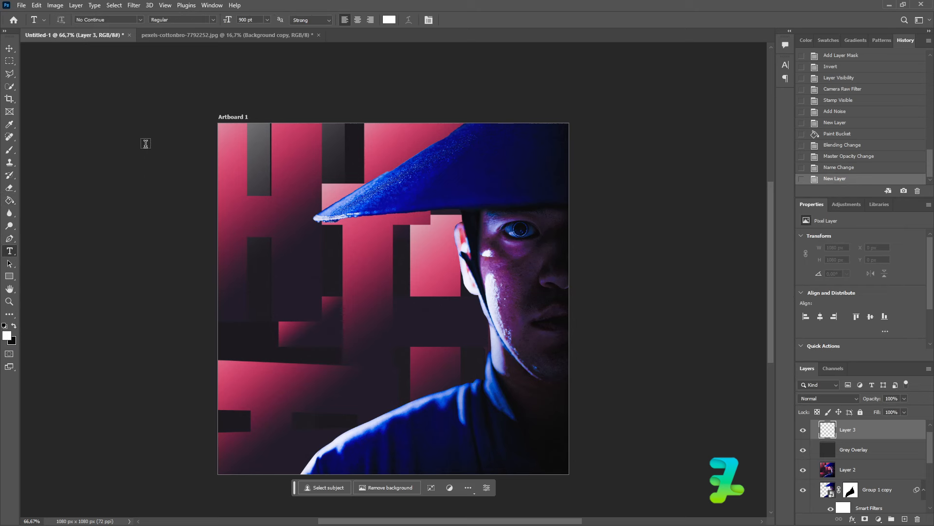
pyautogui.click(402, 323)
pyautogui.write('n')
pyautogui.hotkey('ctrl', '=')
pyautogui.hotkey('ctrl', '=')
pyautogui.hotkey('ctrl', '=')
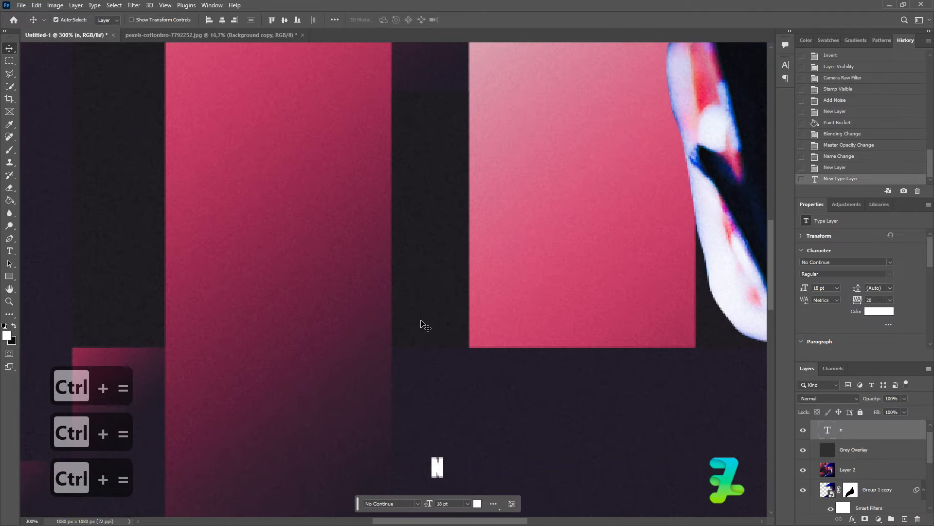
pyautogui.scroll(-3, 422, 326)
pyautogui.doubleClick(440, 396)
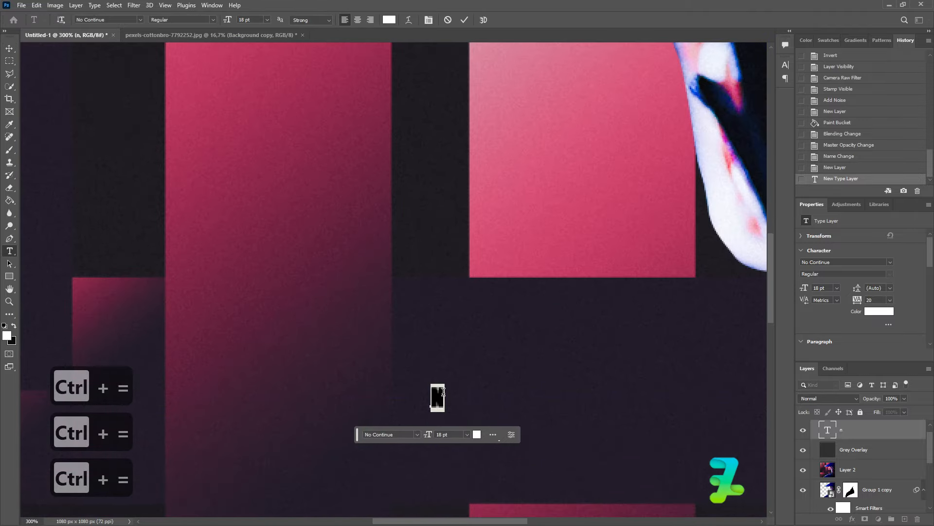
pyautogui.click(444, 392)
pyautogui.write('inja')
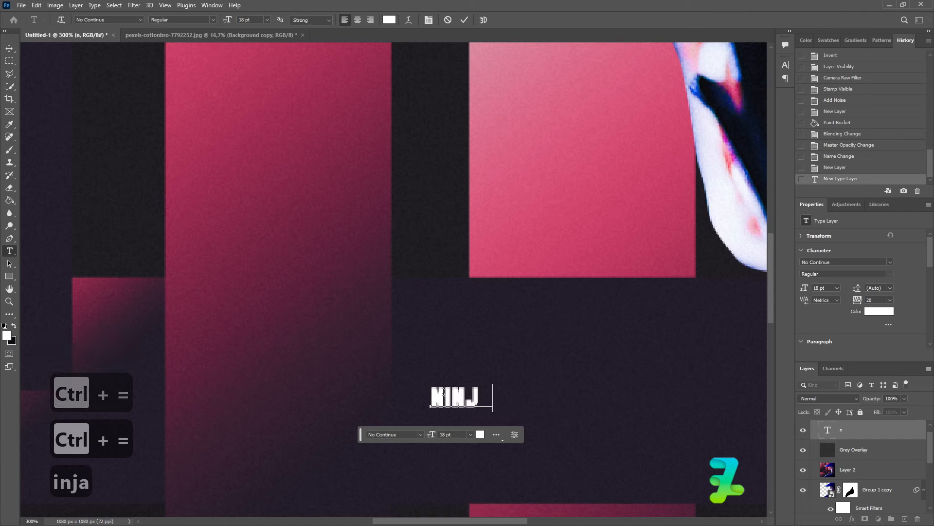
# Set the NINJA text size to 48 pt and move it up to the start of the dark band
pyautogui.hotkey('ctrl', 'a')
pyautogui.click(265, 19)
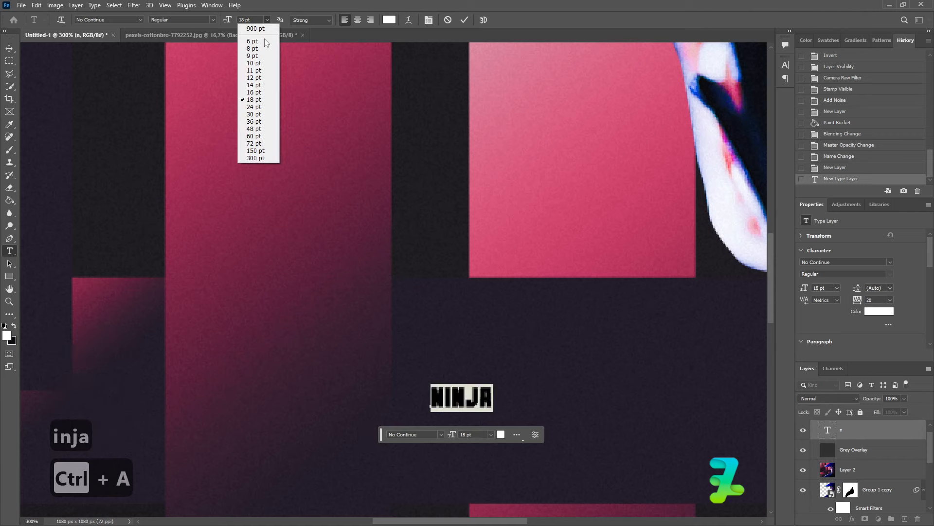
pyautogui.click(257, 136)
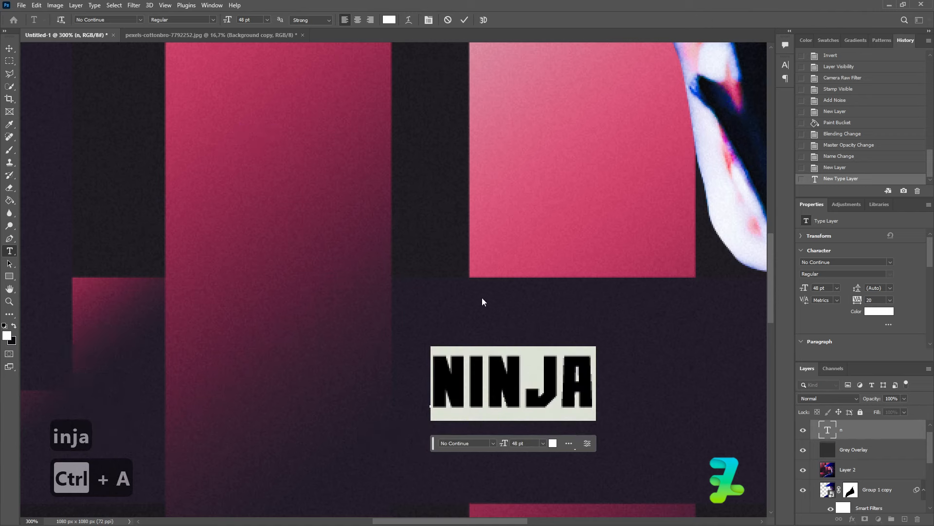
pyautogui.click(9, 48)
pyautogui.moveTo(456, 380); pyautogui.dragTo(434, 329)
pyautogui.hotkey('ctrl', '-')
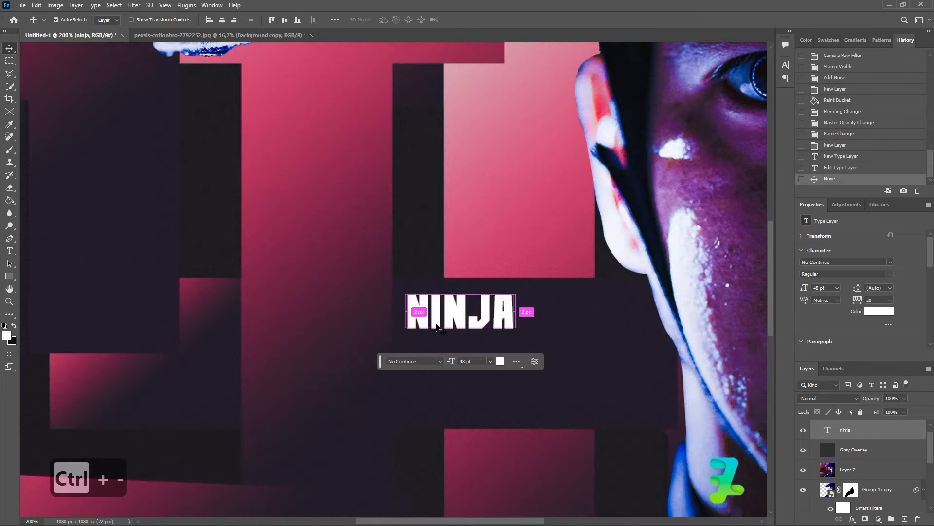
# Scale the NINJA text proportionally to 219.80% and shift it down to center it vertically in the dark band
pyautogui.hotkey('ctrl', 't')
pyautogui.moveTo(516, 336); pyautogui.dragTo(651, 386)
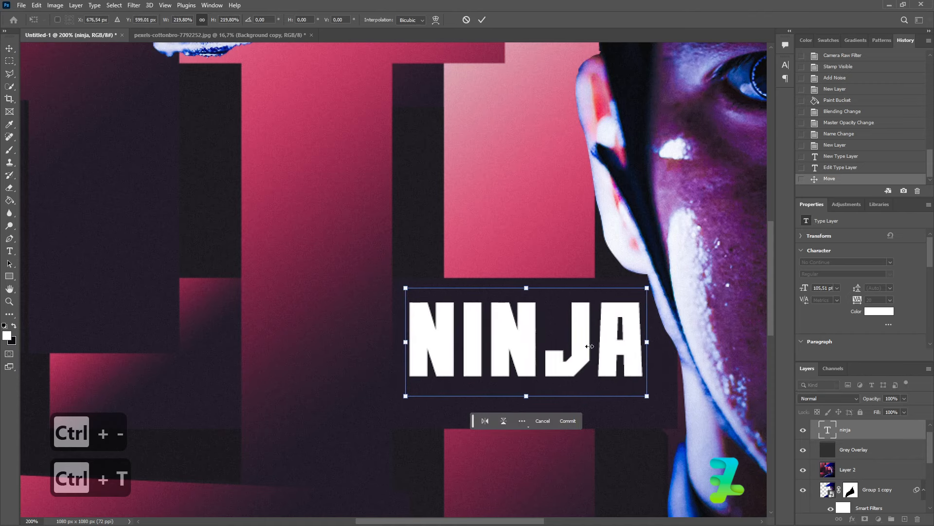
pyautogui.moveTo(563, 348); pyautogui.dragTo(564, 363)
pyautogui.scroll(-5, 564, 362)
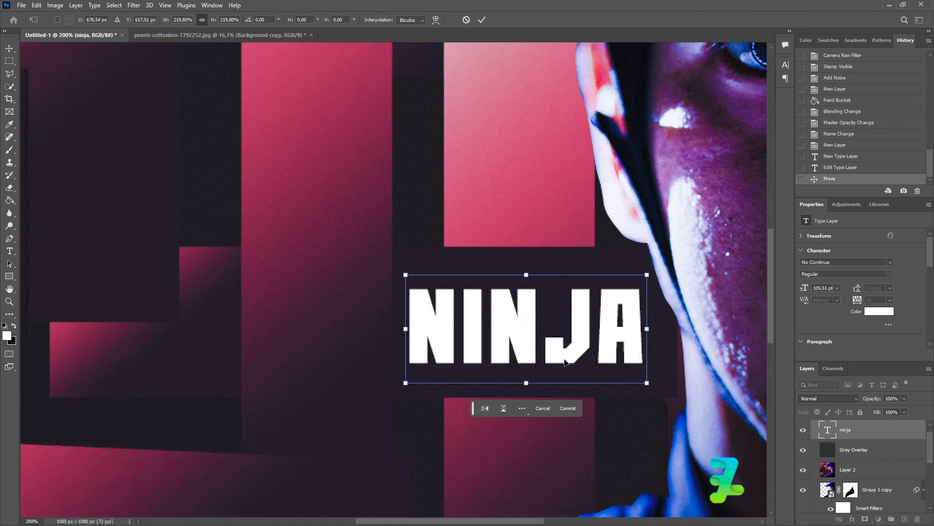
pyautogui.click(10, 49)
pyautogui.scroll(4, 418, 309)
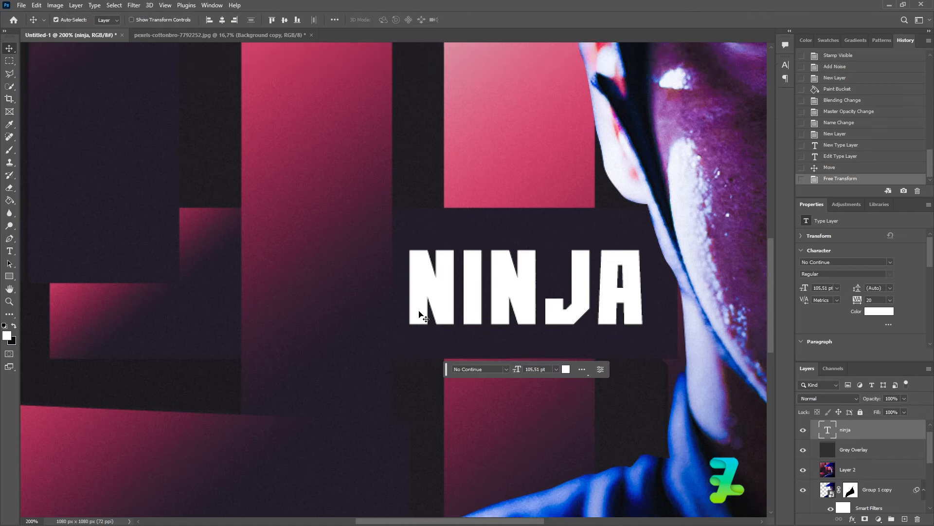
pyautogui.scroll(-2, 423, 312)
# Add the text 2024 at 48 pt with one digit per line, beside NINJA
pyautogui.click(9, 251)
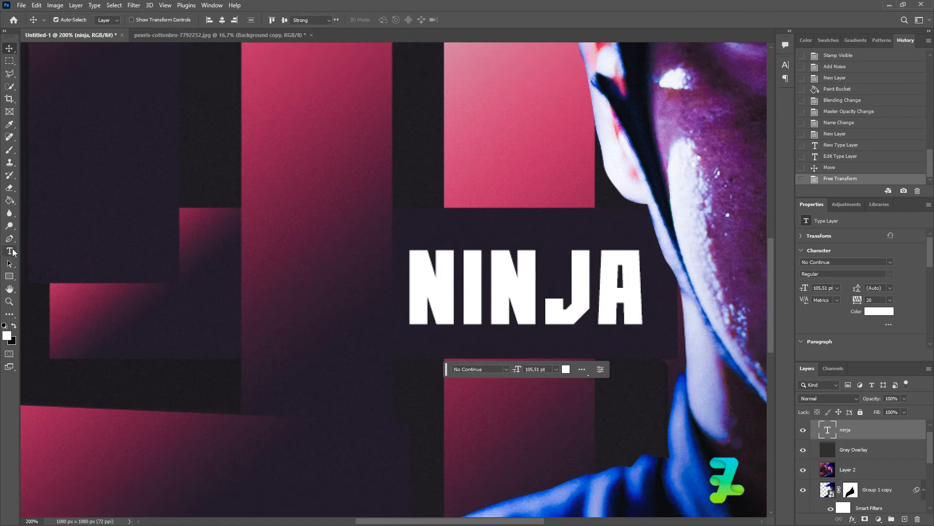
pyautogui.click(318, 222)
pyautogui.write('2')
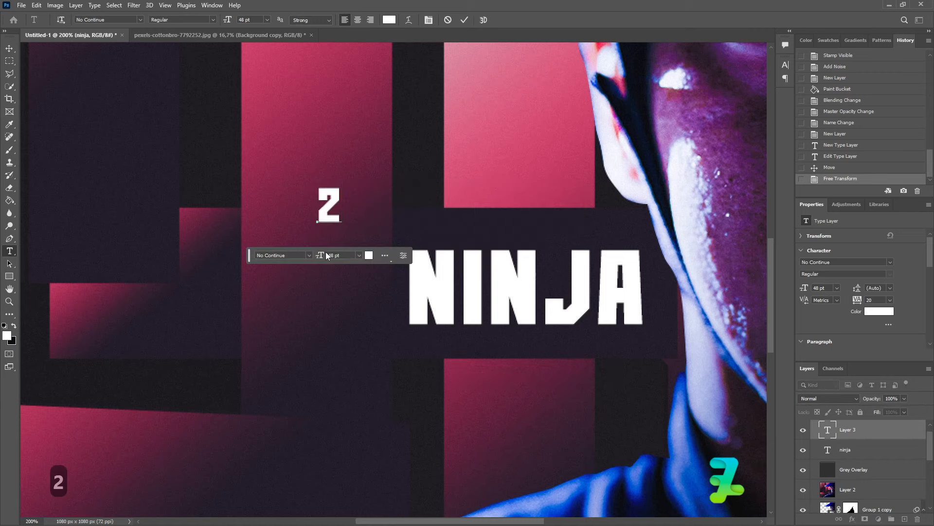
pyautogui.press('Return')
pyautogui.write('0')
pyautogui.press('Return')
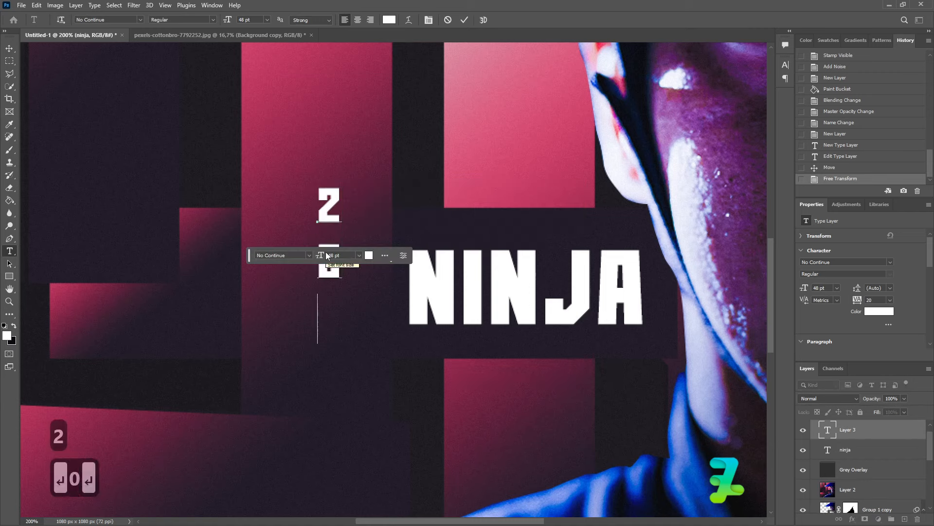
pyautogui.write('2')
pyautogui.press('Return')
pyautogui.write('4')
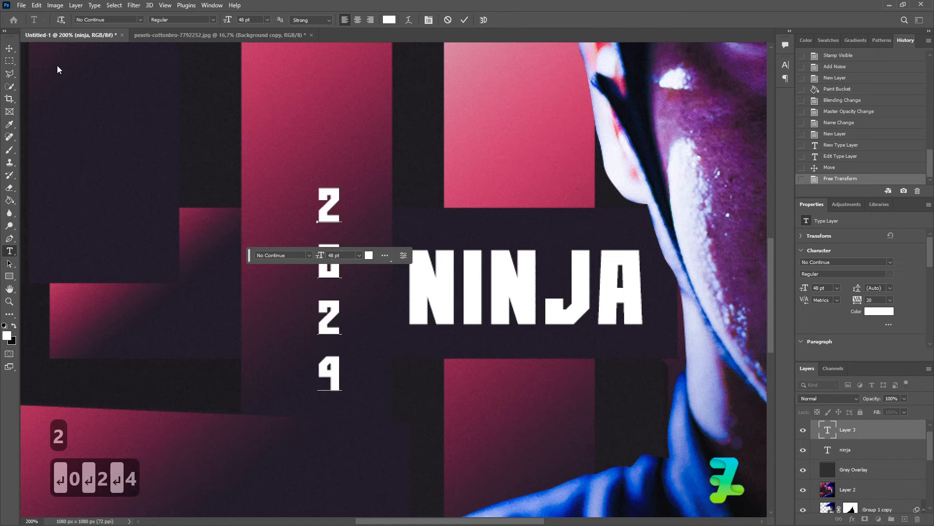
pyautogui.click(9, 48)
# Move the vertical 2024 text onto the light pink block above NINJA
pyautogui.scroll(1, 303, 279)
pyautogui.scroll(4, 303, 279)
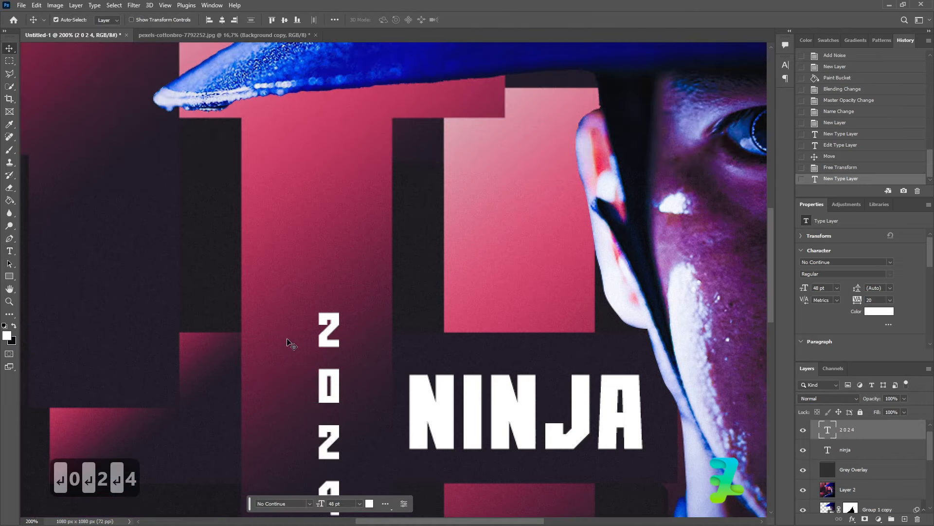
pyautogui.scroll(-3, 294, 343)
pyautogui.moveTo(318, 333); pyautogui.dragTo(494, 181)
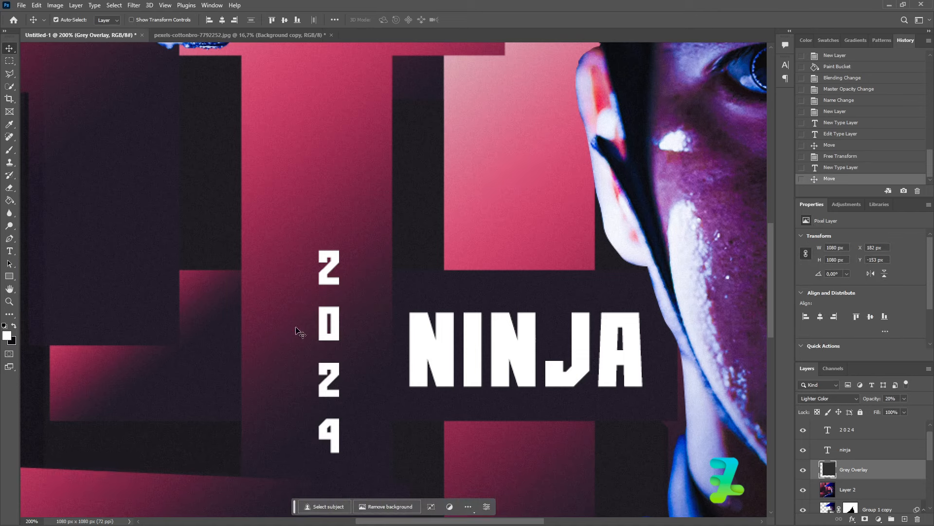
pyautogui.moveTo(332, 327); pyautogui.dragTo(514, 151)
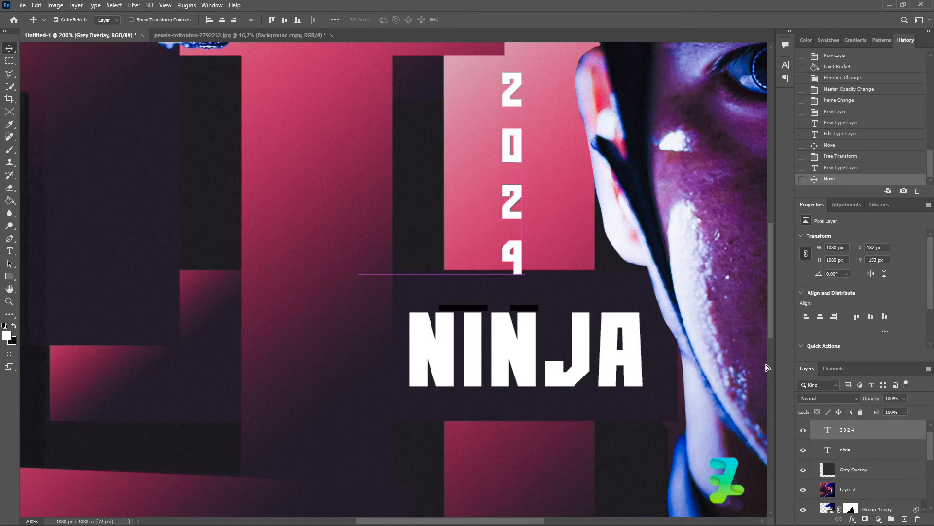
# Align the Grey Overlay layer to the horizontal and vertical centers of the whole canvas, and clear the selection
pyautogui.click(833, 479)
pyautogui.hotkey('ctrl', 'a')
pyautogui.click(285, 20)
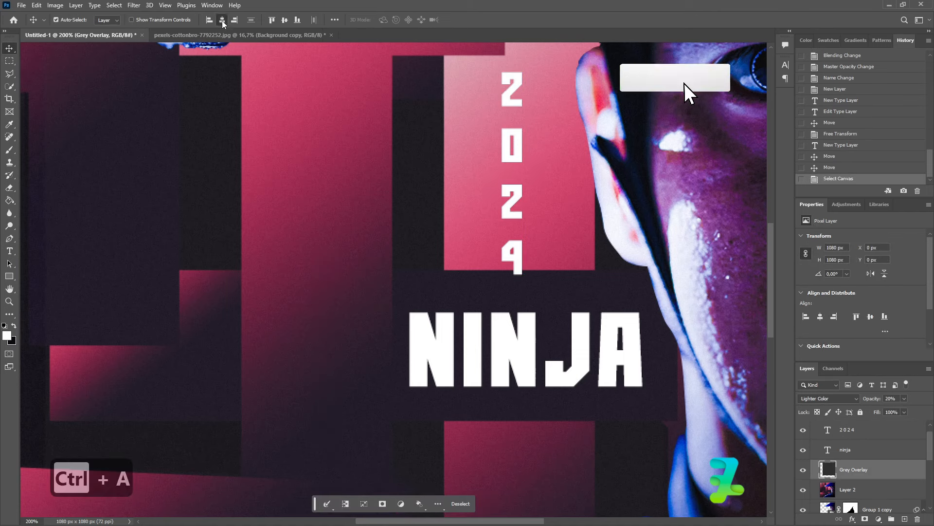
pyautogui.click(285, 20)
pyautogui.hotkey('ctrl', 'd')
# Shift the vertical 2024 text slightly up and sideways so it is centered across the pink block above NINJA
pyautogui.click(849, 430)
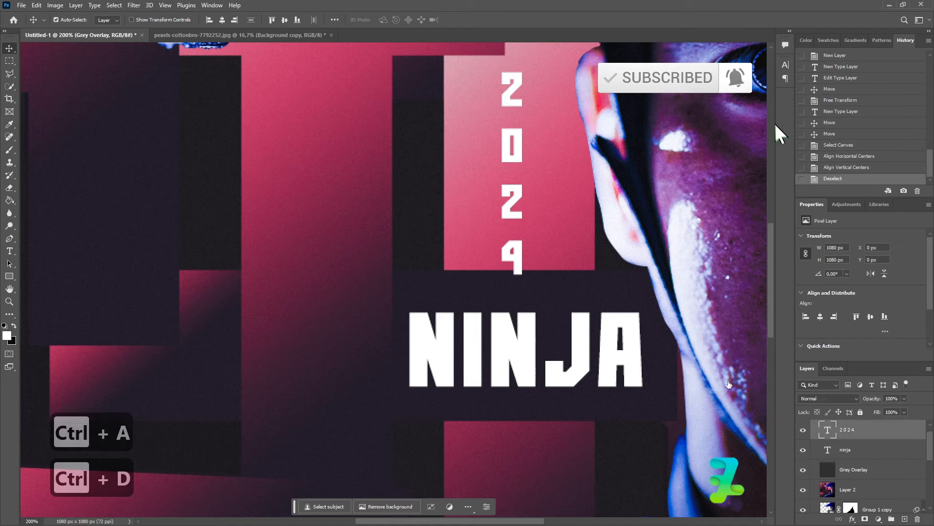
pyautogui.scroll(2, 577, 340)
pyautogui.scroll(1, 577, 340)
pyautogui.moveTo(517, 340); pyautogui.dragTo(526, 311)
# Add the white 48 pt text HATORI on the dark pink block below NINJA
pyautogui.scroll(-4, 584, 404)
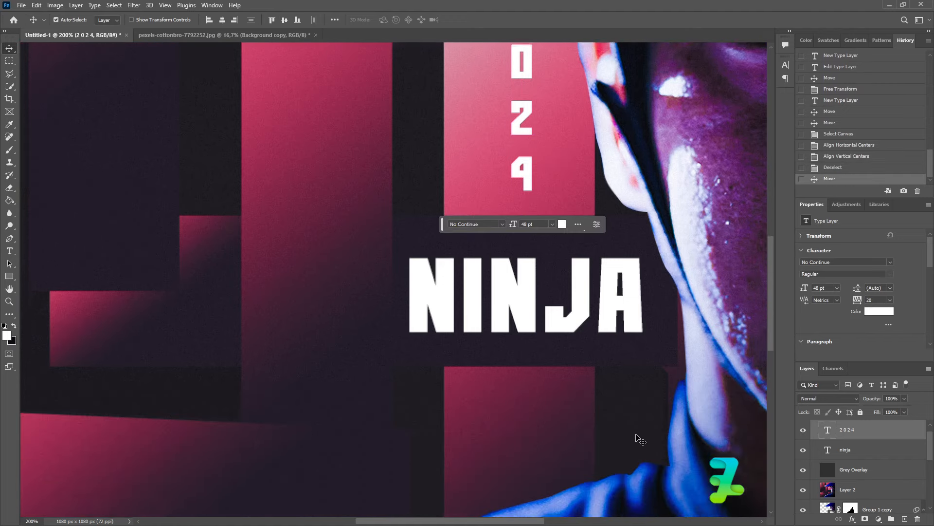
pyautogui.scroll(-2, 637, 438)
pyautogui.click(10, 252)
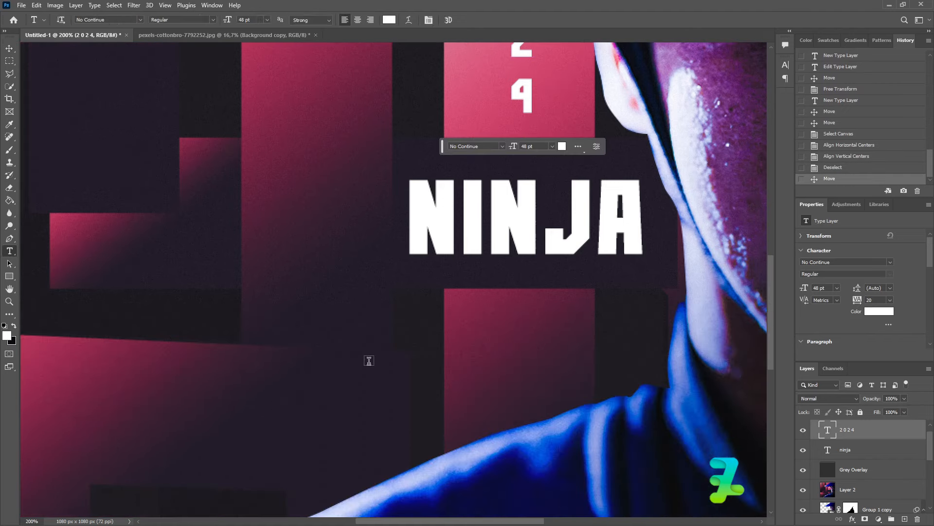
pyautogui.click(479, 358)
pyautogui.write('hat')
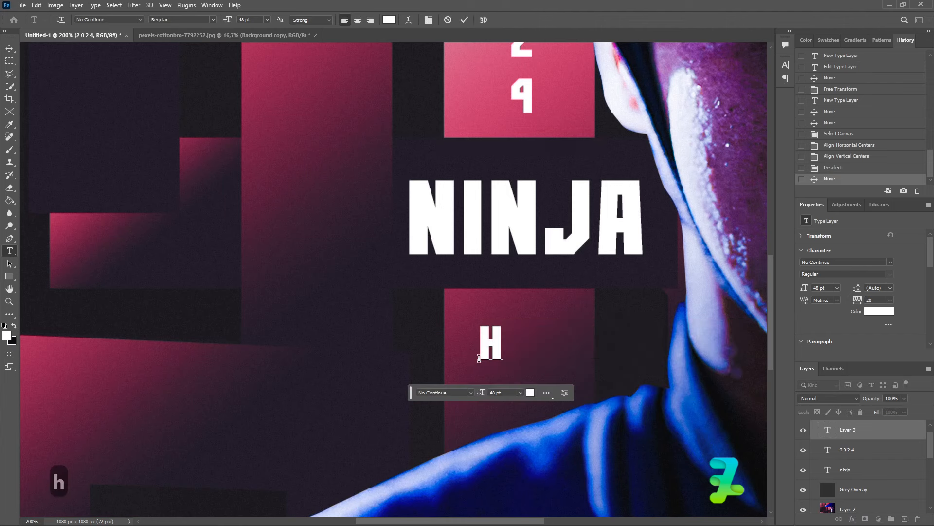
pyautogui.write('ori')
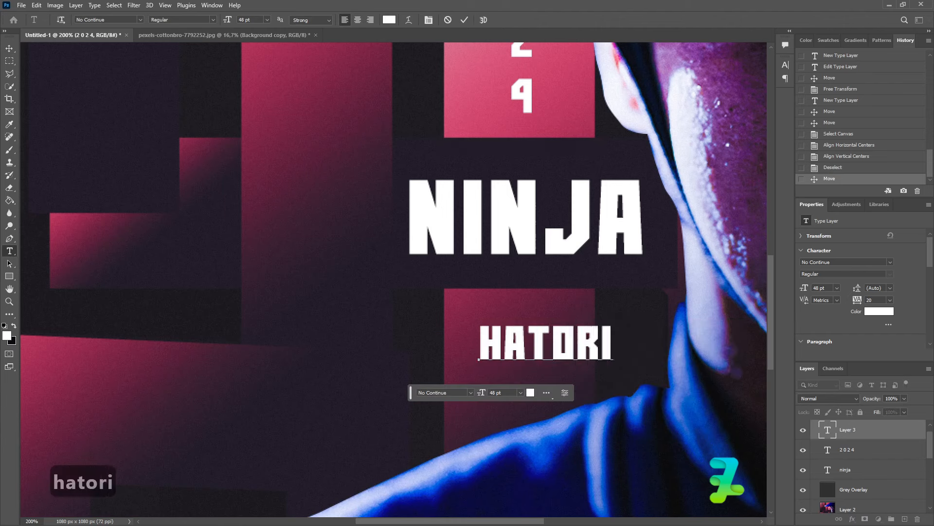
# Move the HATORI text up close beneath NINJA and fine-tune its position near the upper edge of the dark pink block
pyautogui.click(10, 49)
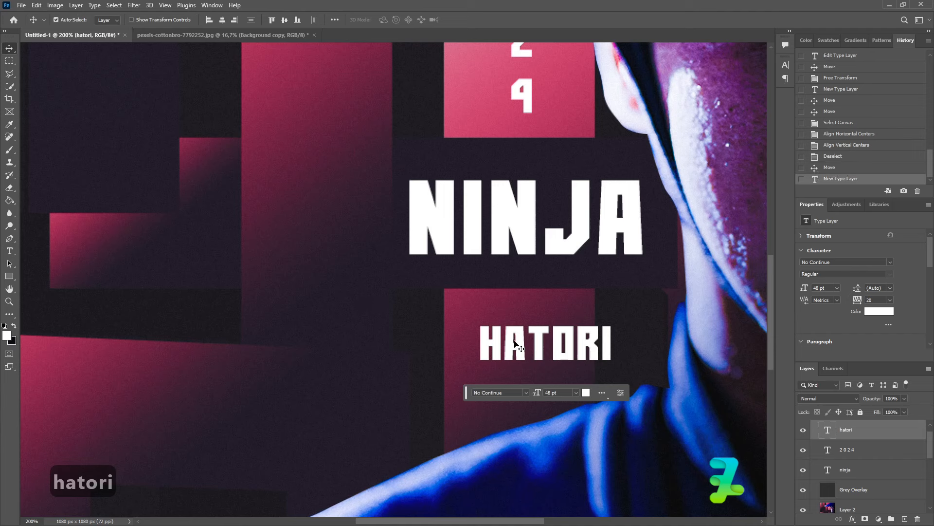
pyautogui.moveTo(514, 342); pyautogui.dragTo(489, 312)
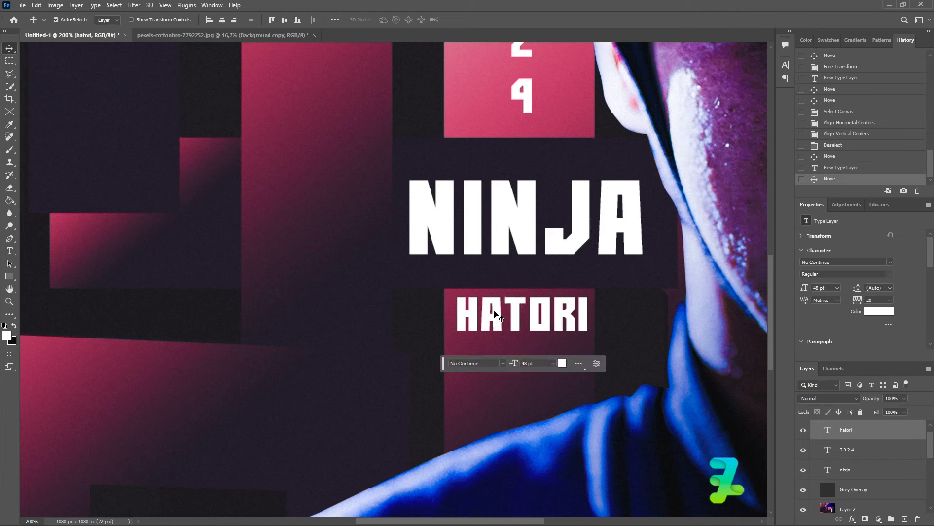
pyautogui.press('Left')
pyautogui.press('Left')
pyautogui.press('Left')
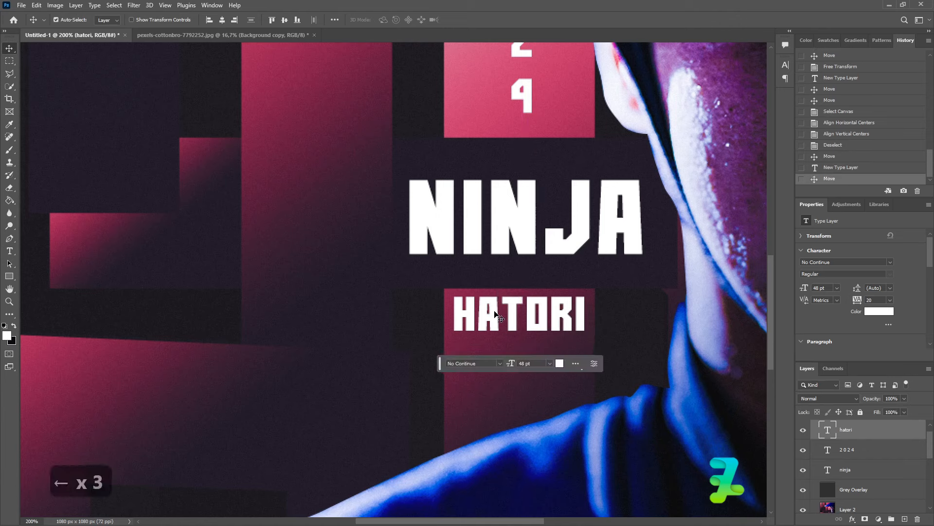
pyautogui.press('Right')
pyautogui.press('Left')
pyautogui.press('Left')
pyautogui.press('Right')
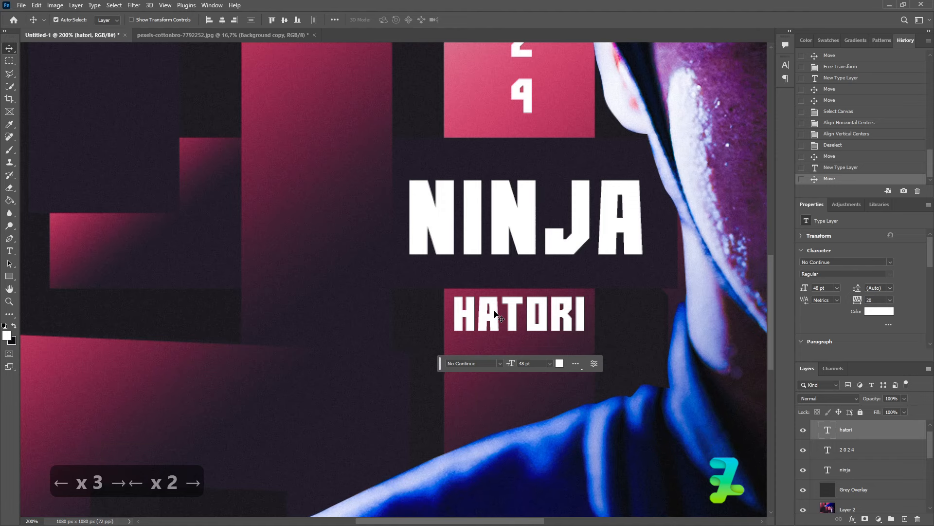
pyautogui.press('Up')
pyautogui.press('Down')
pyautogui.press('Down')
pyautogui.press('Down')
pyautogui.press('Down')
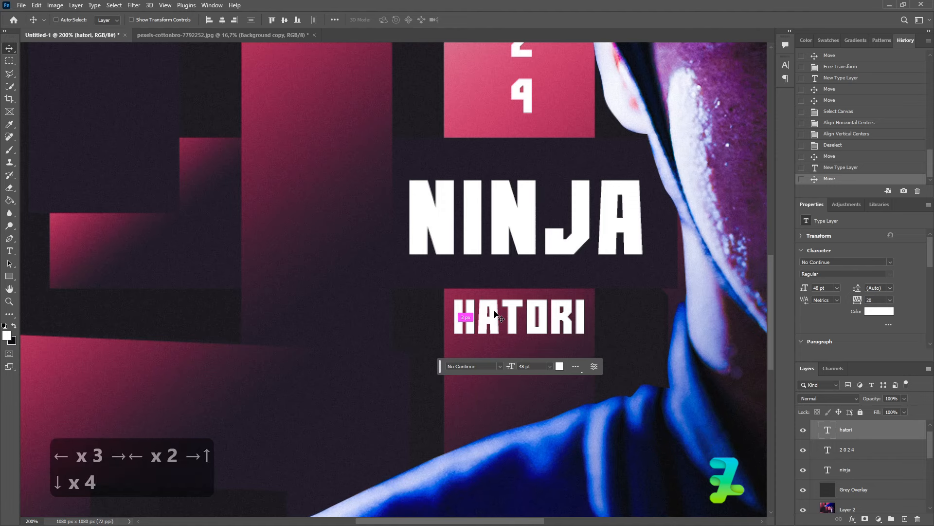
# Draw a thin horizontal rectangle about 135 × 4 px between the NINJA and HATORI texts
pyautogui.hotkey('ctrl', '0')
pyautogui.hotkey('ctrl', '0')
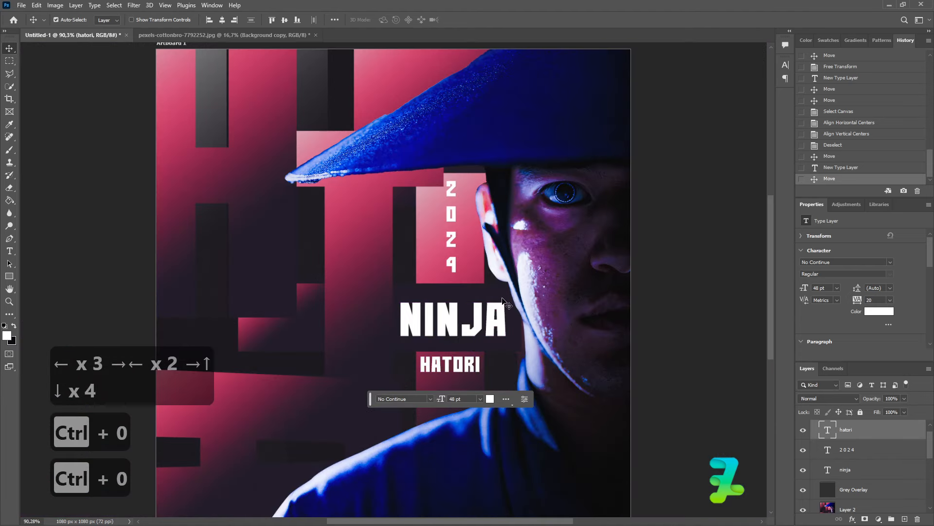
pyautogui.scroll(1, 652, 318)
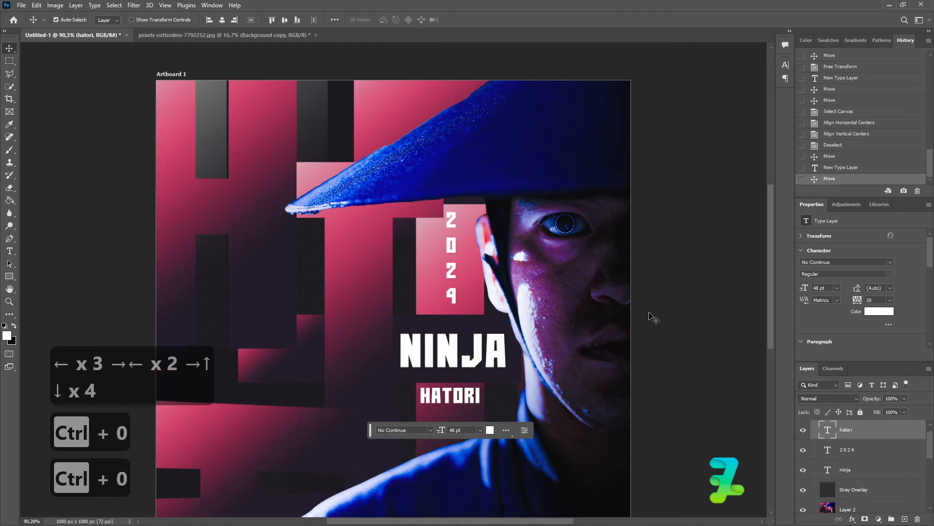
pyautogui.scroll(-3, 652, 318)
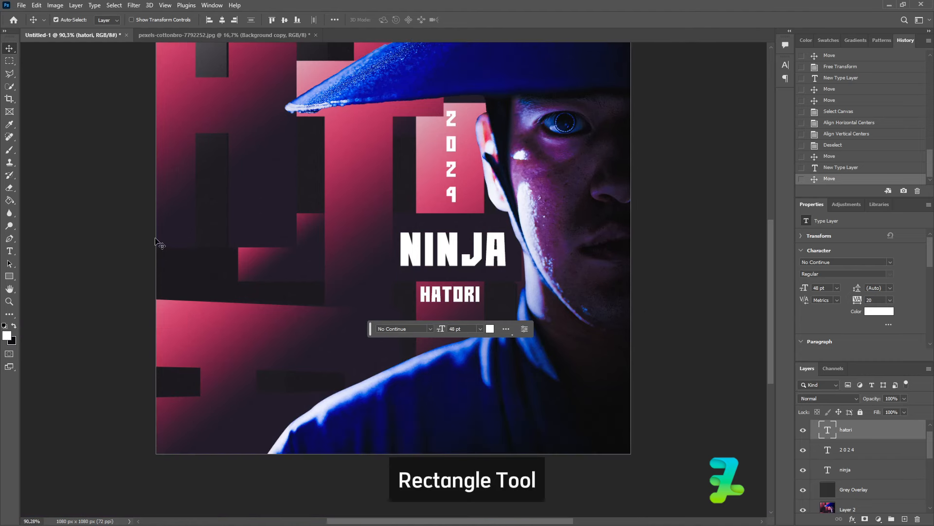
pyautogui.click(23, 277)
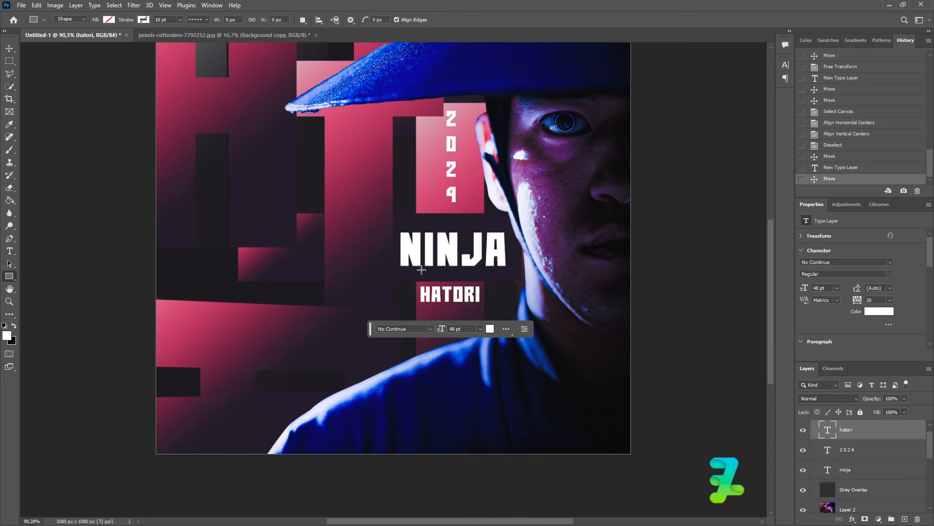
pyautogui.moveTo(423, 272); pyautogui.dragTo(482, 273)
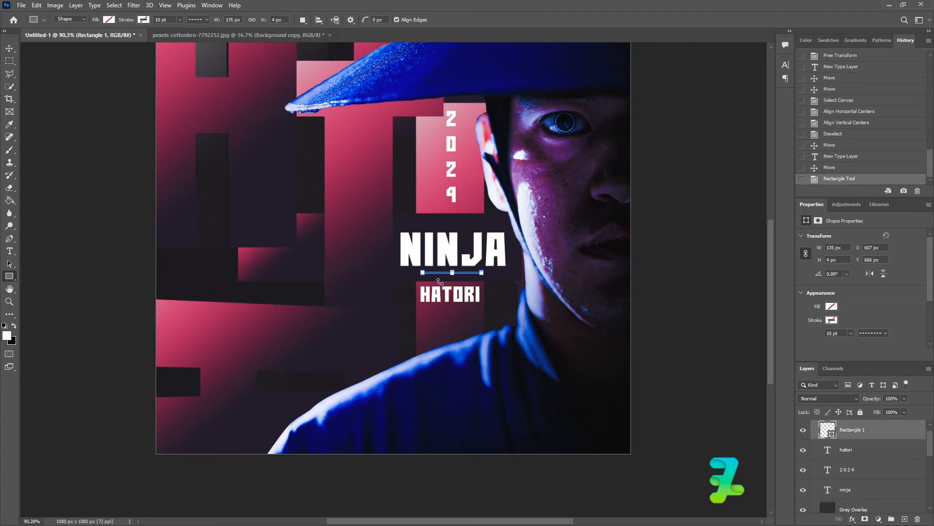
# Fill the thin rectangle under NINJA with the recently used pink color and leave the shape
pyautogui.hotkey('ctrl', '=')
pyautogui.hotkey('ctrl', '=')
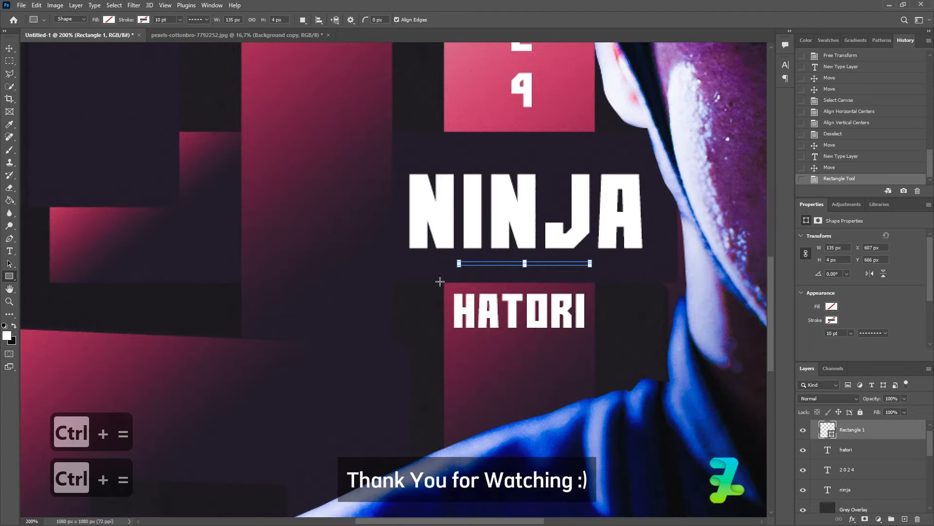
pyautogui.click(829, 307)
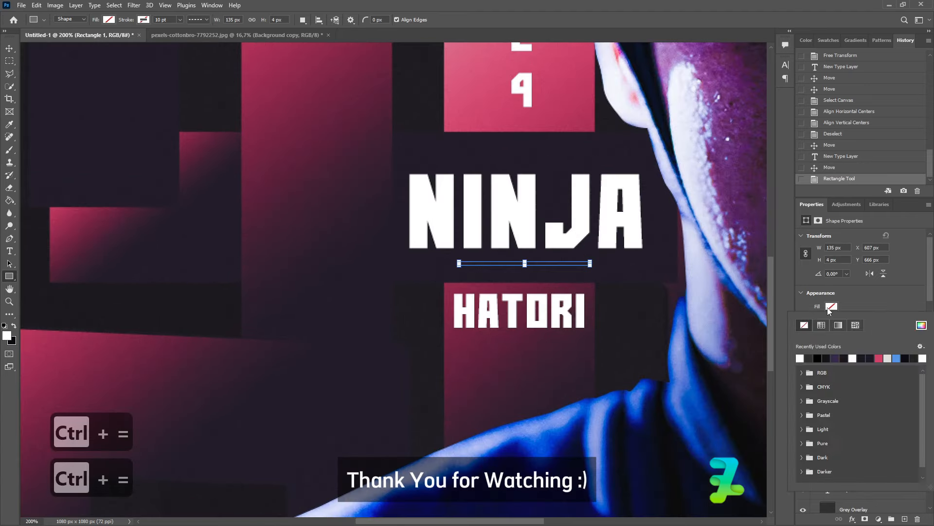
pyautogui.click(884, 358)
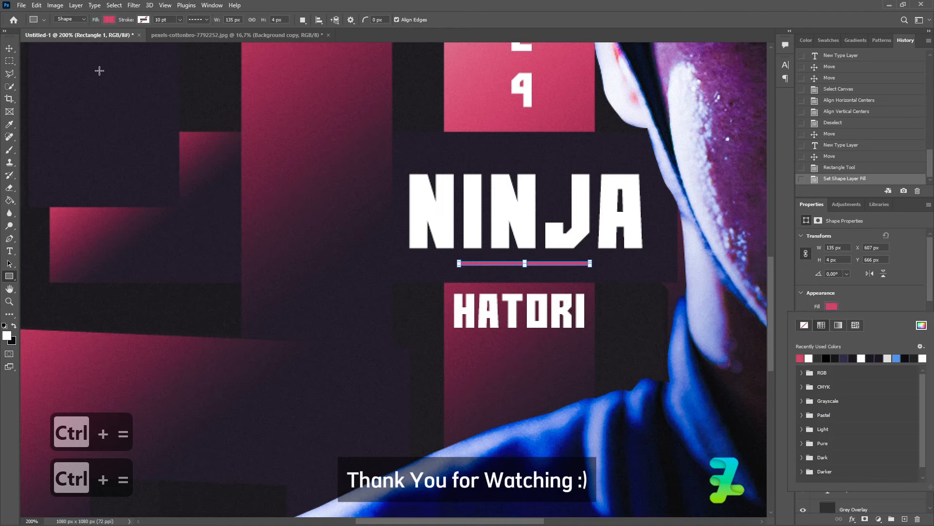
pyautogui.click(14, 49)
pyautogui.click(355, 311)
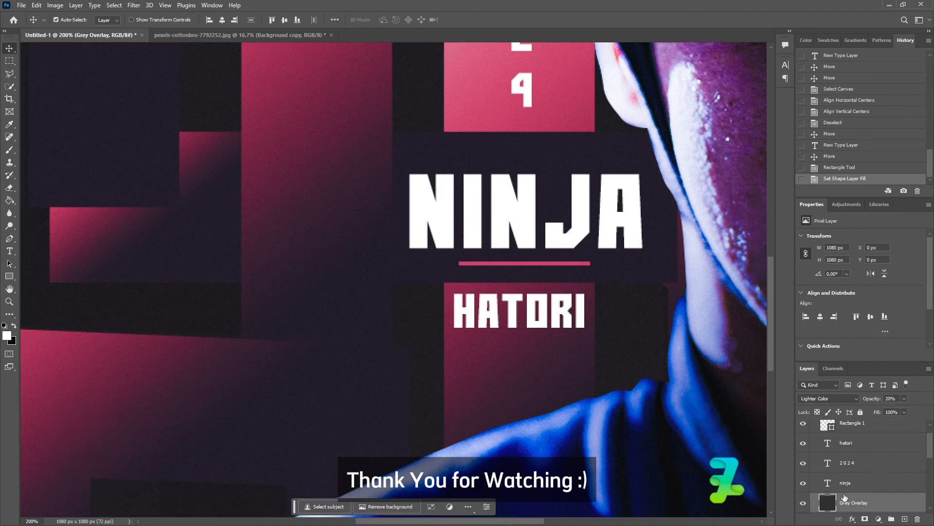
# Shift the pink Rectangle 1 line sideways so its ends line up with the HATORI text, and check the whole artboard
pyautogui.scroll(1, 846, 495)
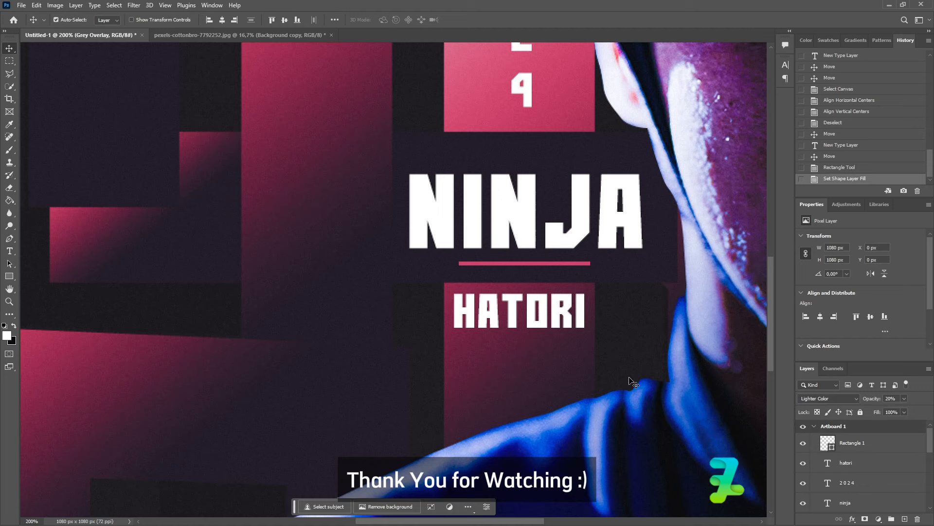
pyautogui.click(827, 443)
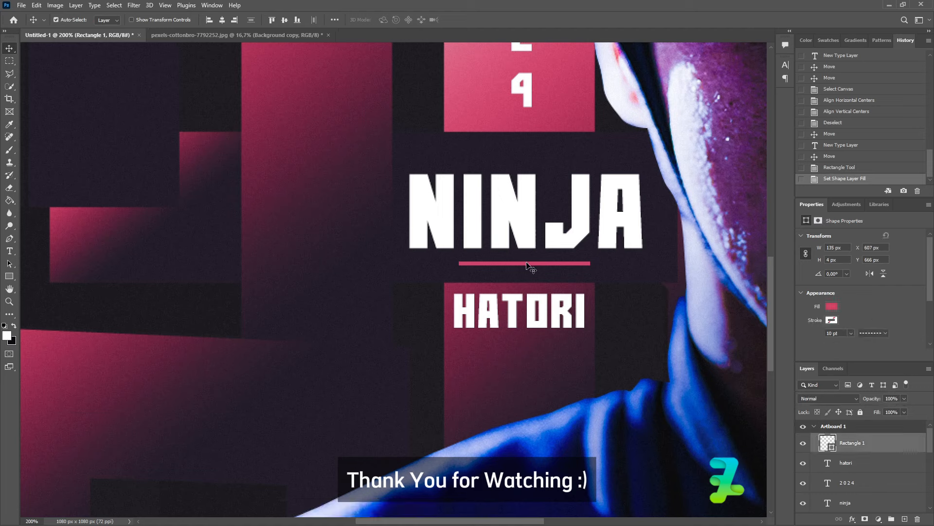
pyautogui.moveTo(527, 263); pyautogui.dragTo(519, 265)
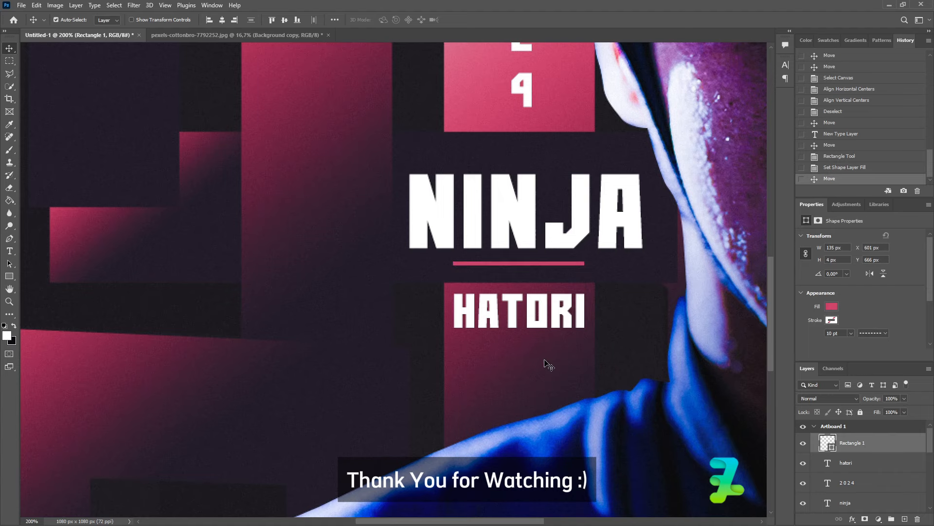
pyautogui.hotkey('ctrl', '-')
pyautogui.hotkey('ctrl', '-')
pyautogui.hotkey('ctrl', '-')
pyautogui.hotkey('ctrl', '-')
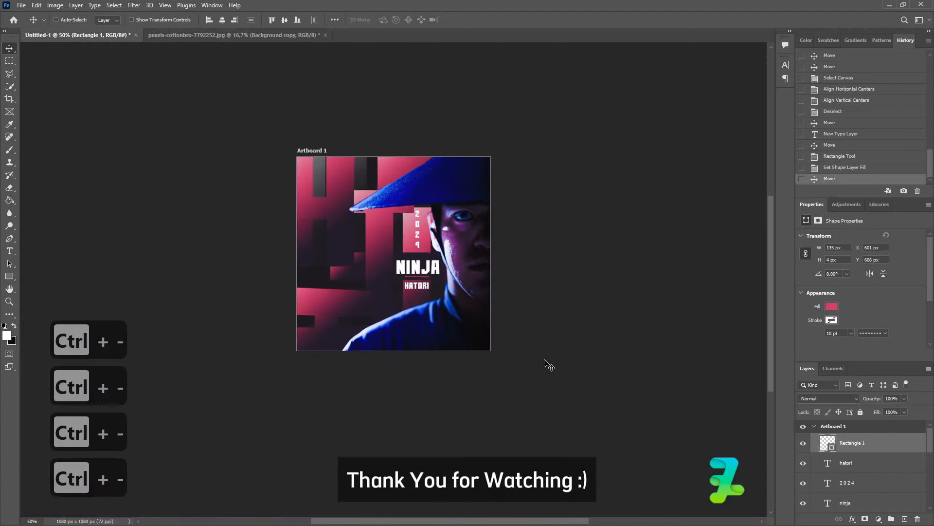
pyautogui.hotkey('ctrl', '=')
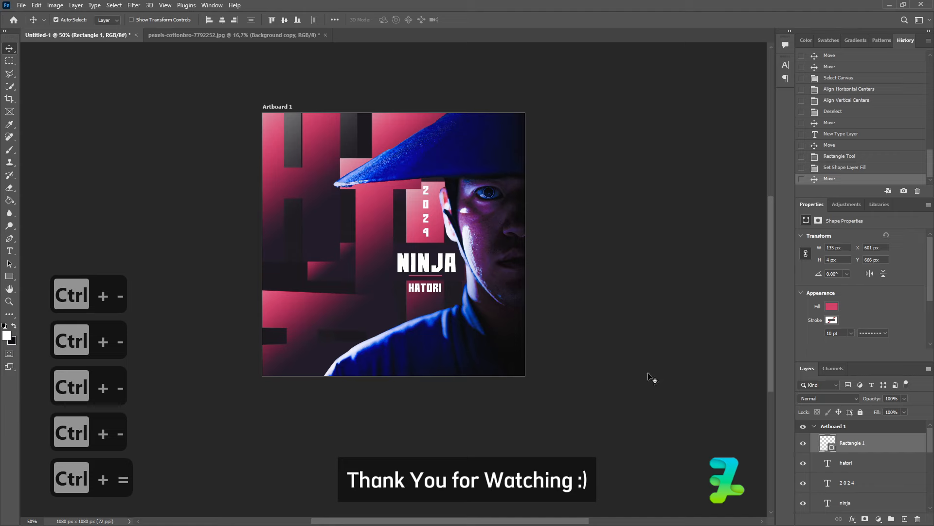